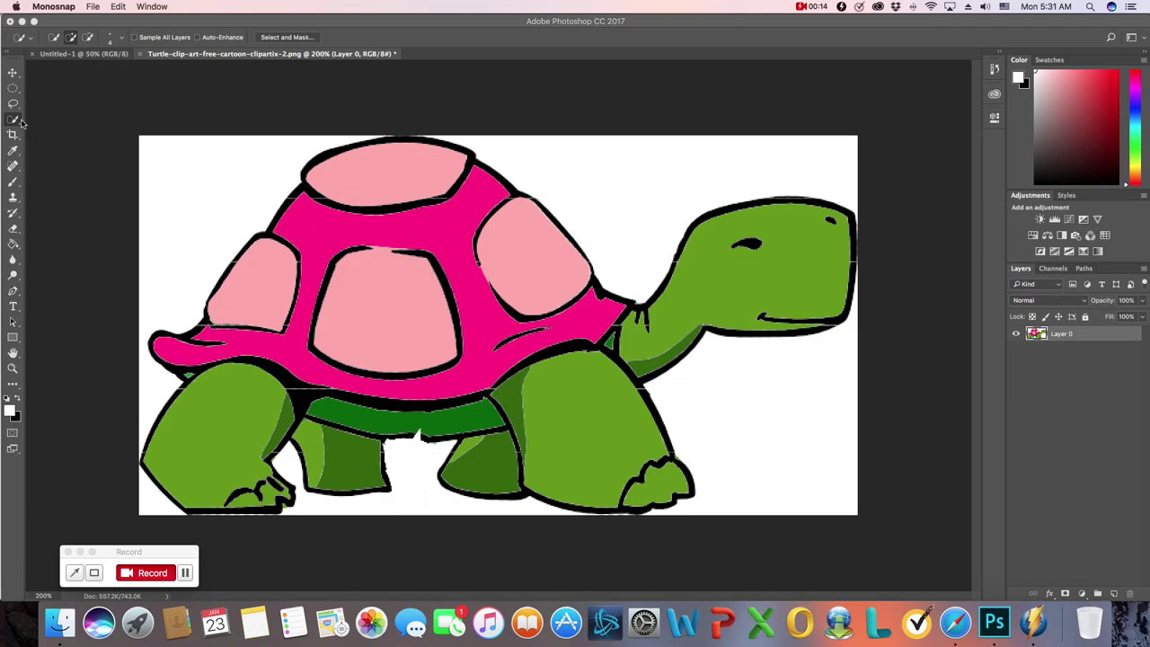
Dismiss the fill tool choices and open the Quick Selection tool flyout to reach the Magic Wand.
left_click(14, 244)
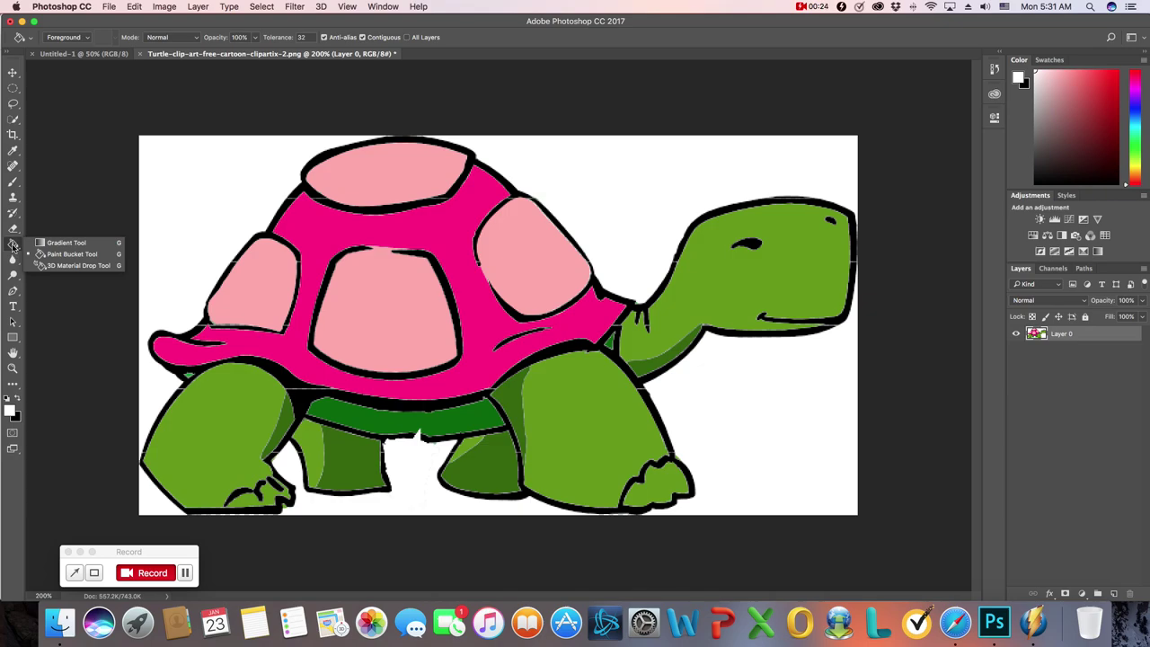
left_click(59, 149)
left_click(13, 120)
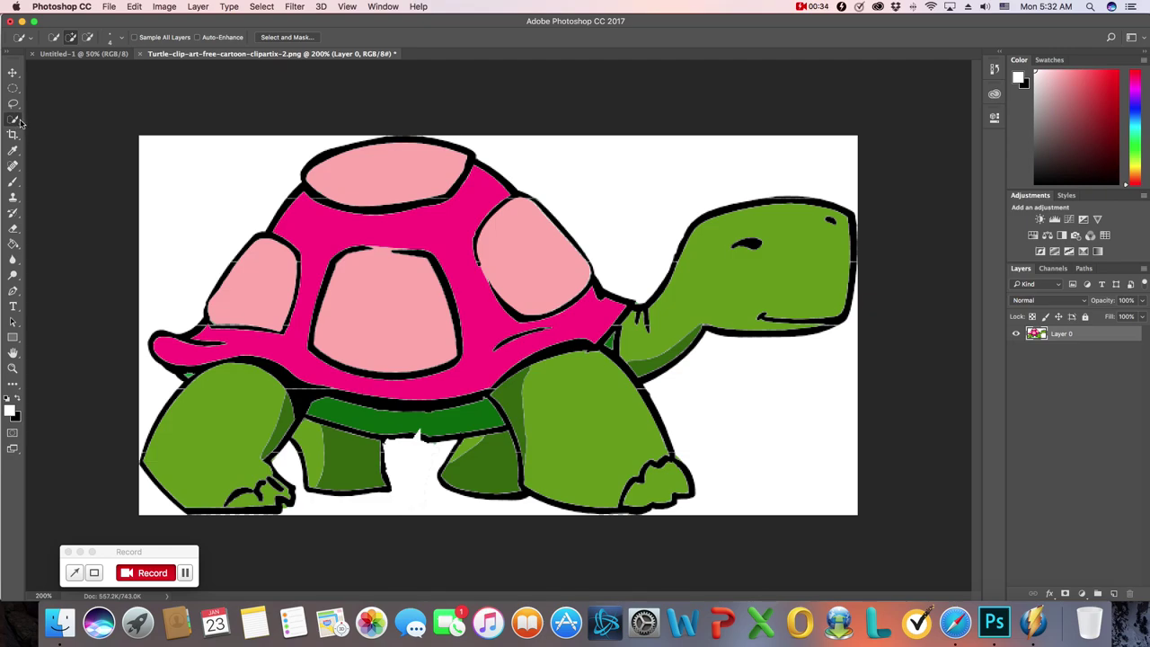
left_click(19, 122)
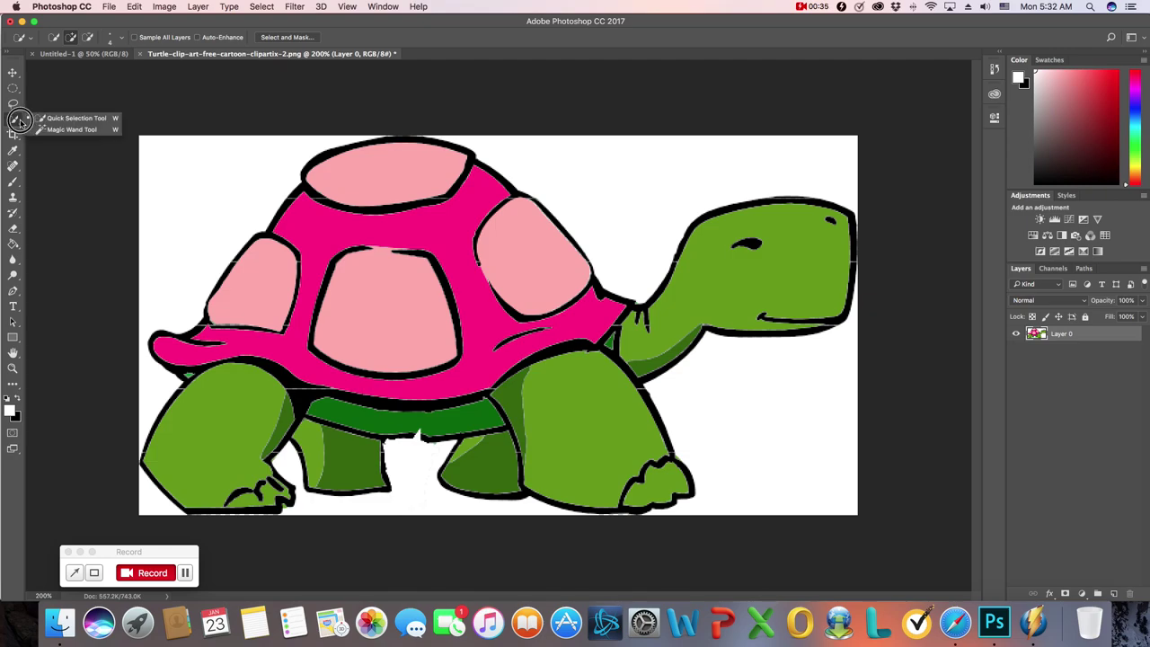
Choose the Magic Wand and select the white background left of, around and below the turtle's head.
left_click(63, 130)
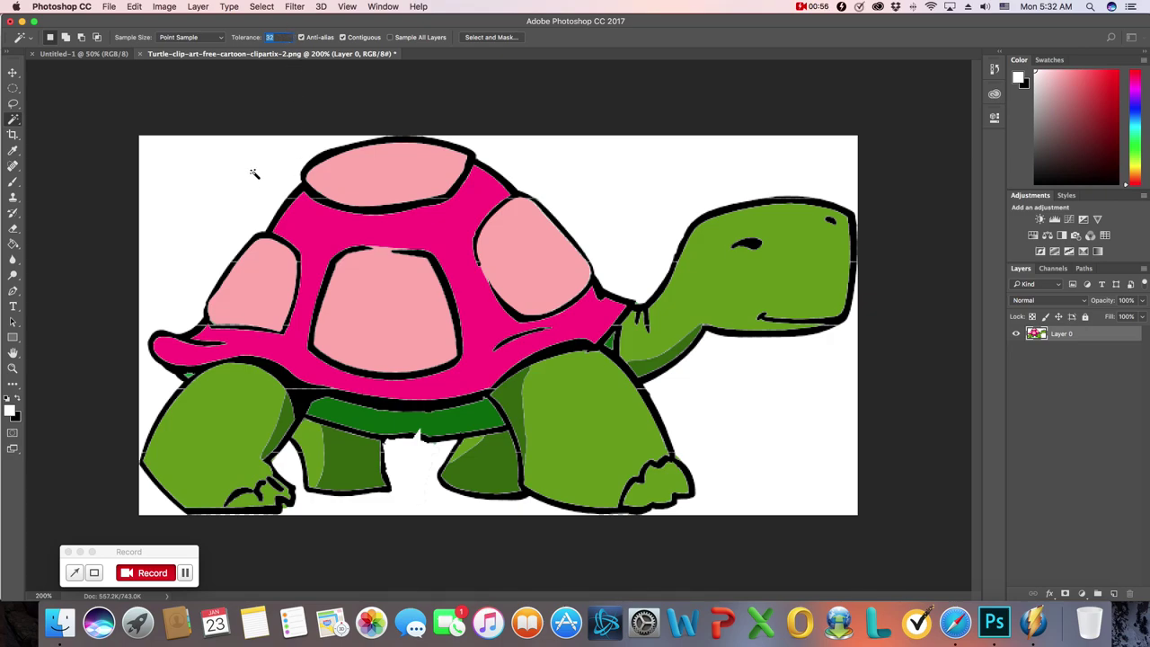
left_click(512, 160)
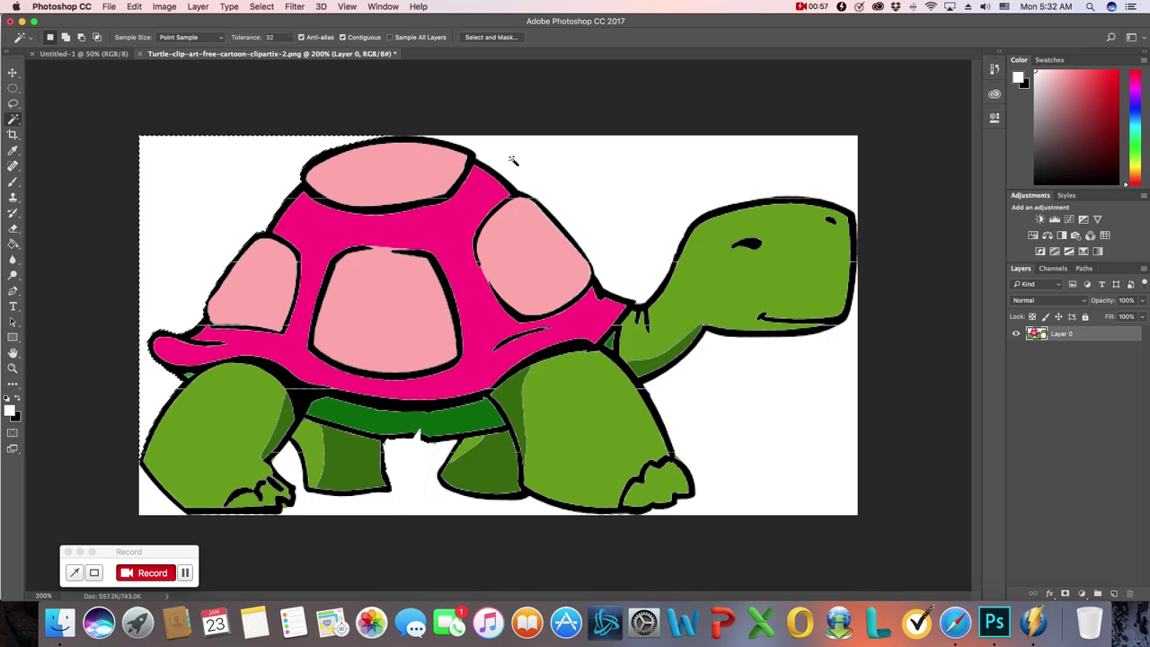
left_click(601, 190)
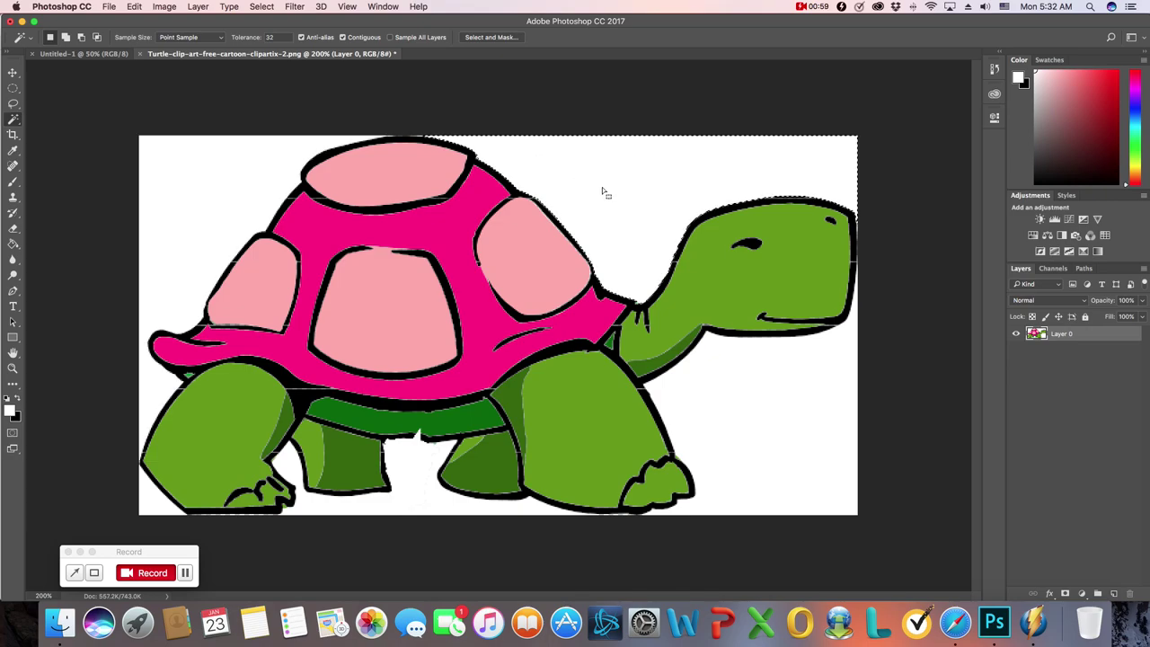
left_click(771, 419)
left_click(270, 37)
Set Tolerance to 50 and select the white background around the head, top-left and between the legs.
type("50")
left_click(650, 191)
left_click(763, 423)
left_click(170, 185)
left_click(462, 501)
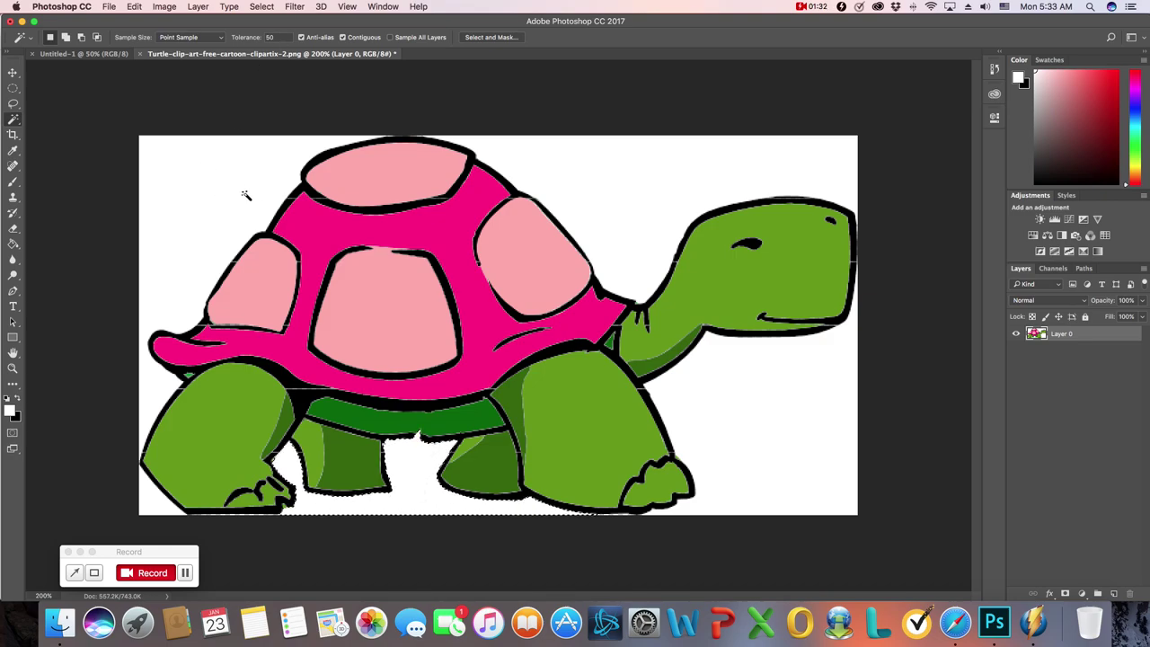
Raise Tolerance to 100, reselect the white background, and Shift-add the gap between the legs.
double_click(272, 37)
left_click(235, 227)
left_click(589, 235)
left_click(538, 266)
left_click(661, 224)
left_click(144, 379)
left_click(618, 235)
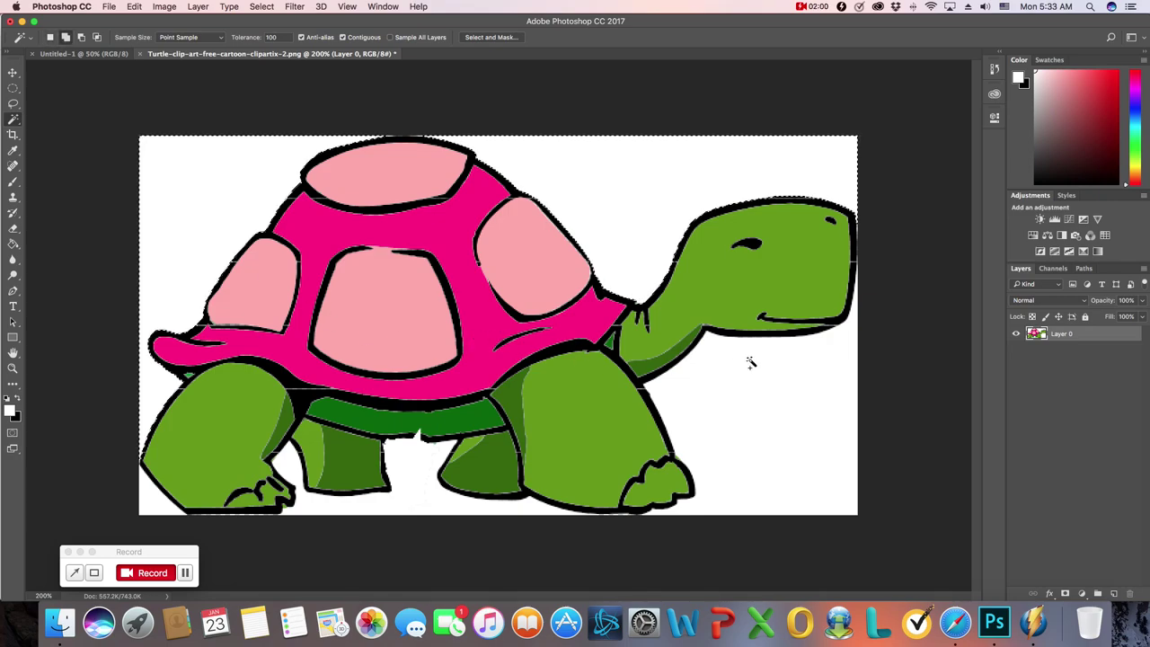
left_click(763, 389)
key("shift")
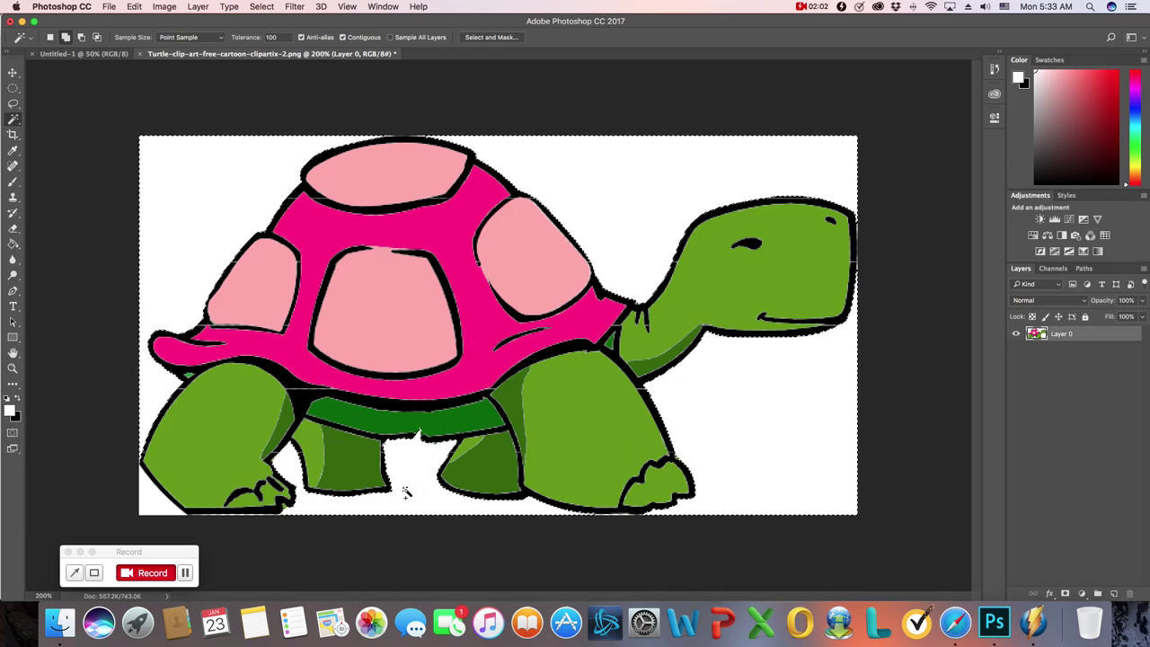
left_click(407, 493, "shift")
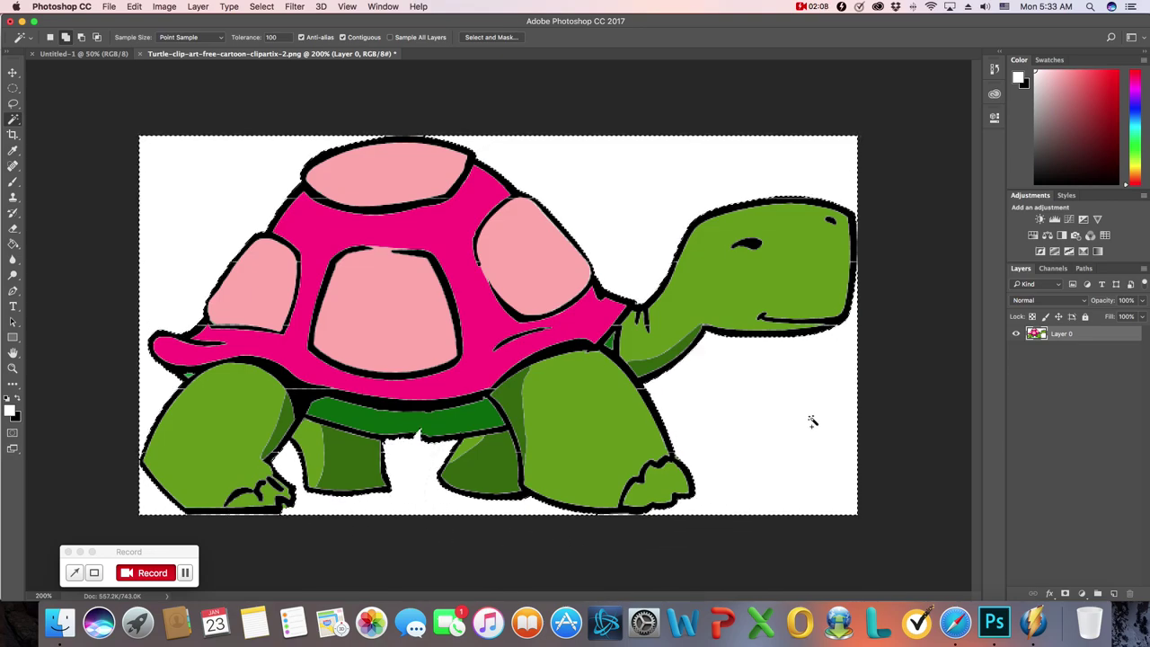
Invert the selection with Select > Inverse, then dismiss Layer 0's options unchanged.
left_click(274, 9)
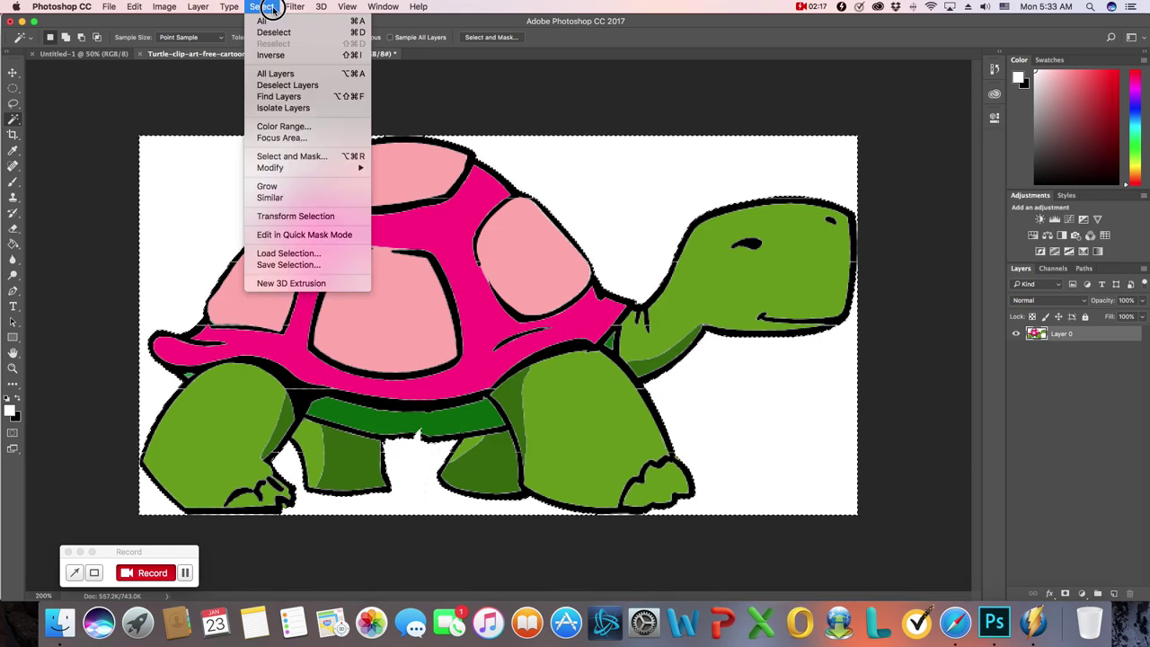
left_click(283, 57)
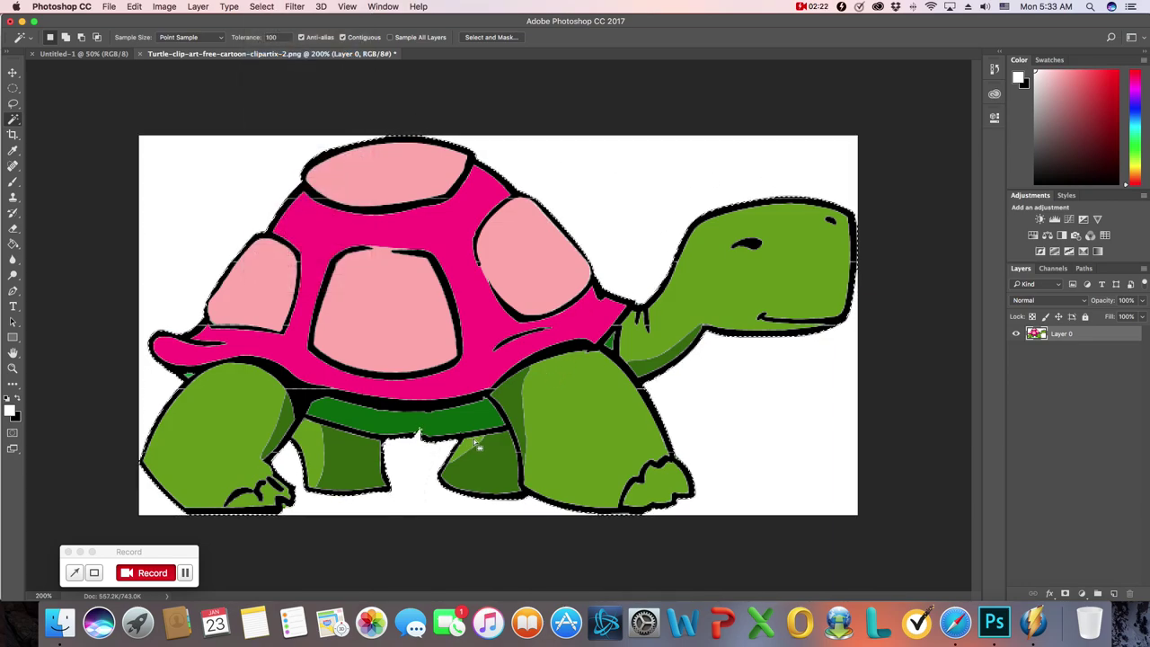
right_click(1095, 337)
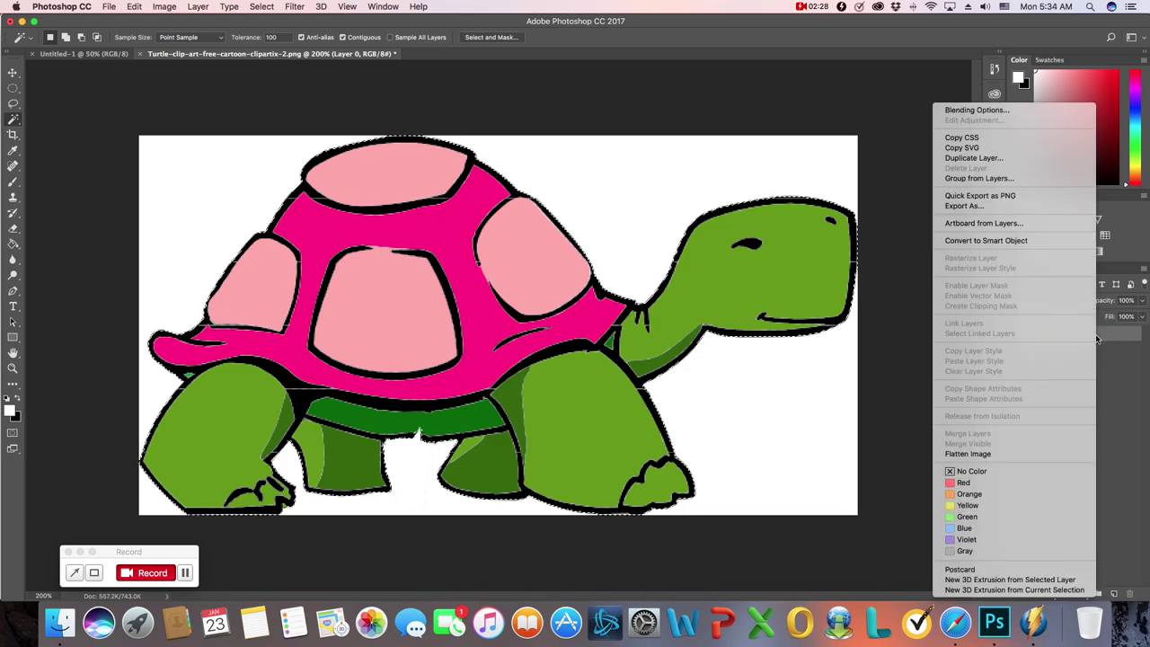
left_click(1112, 366)
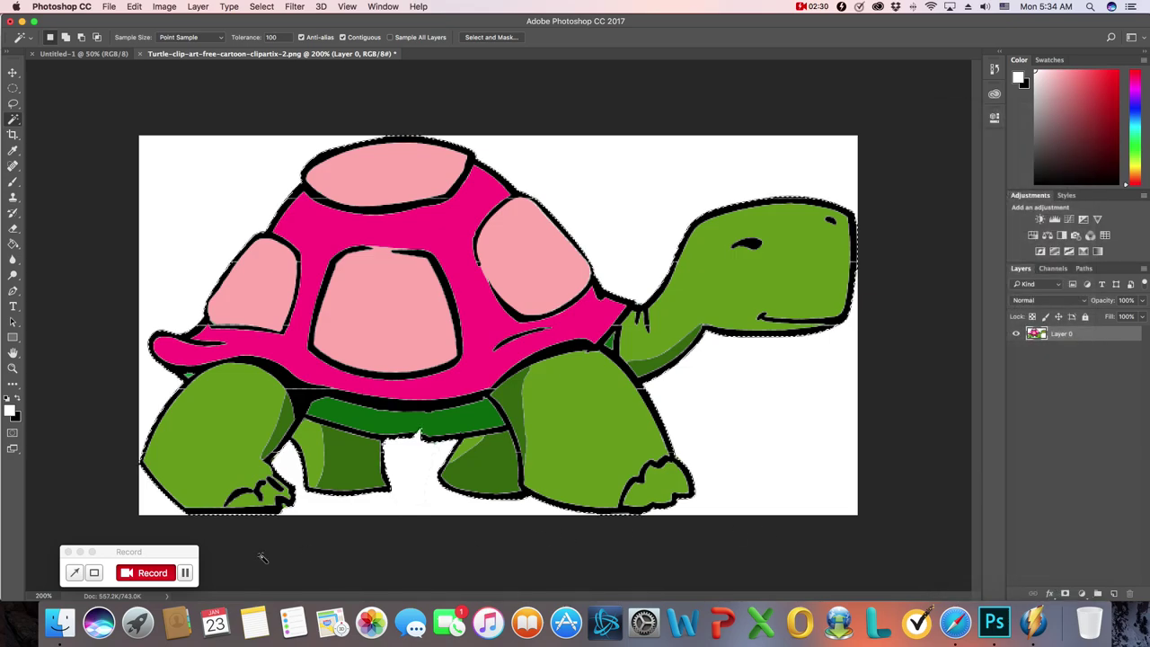
left_click(186, 573)
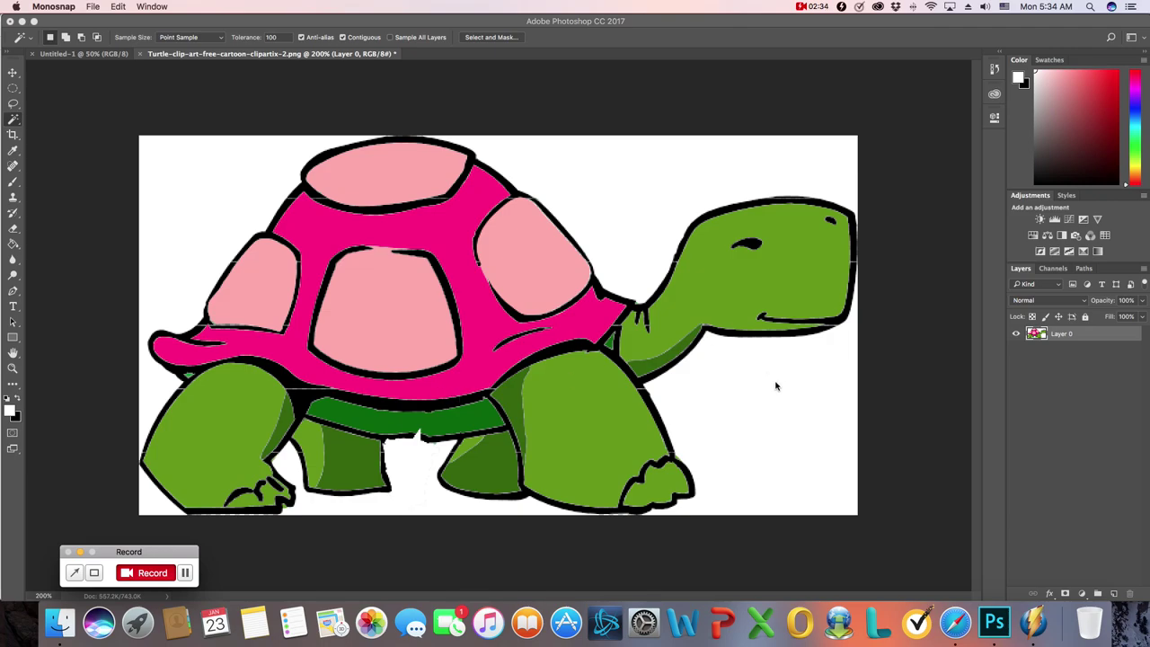
left_click(700, 412)
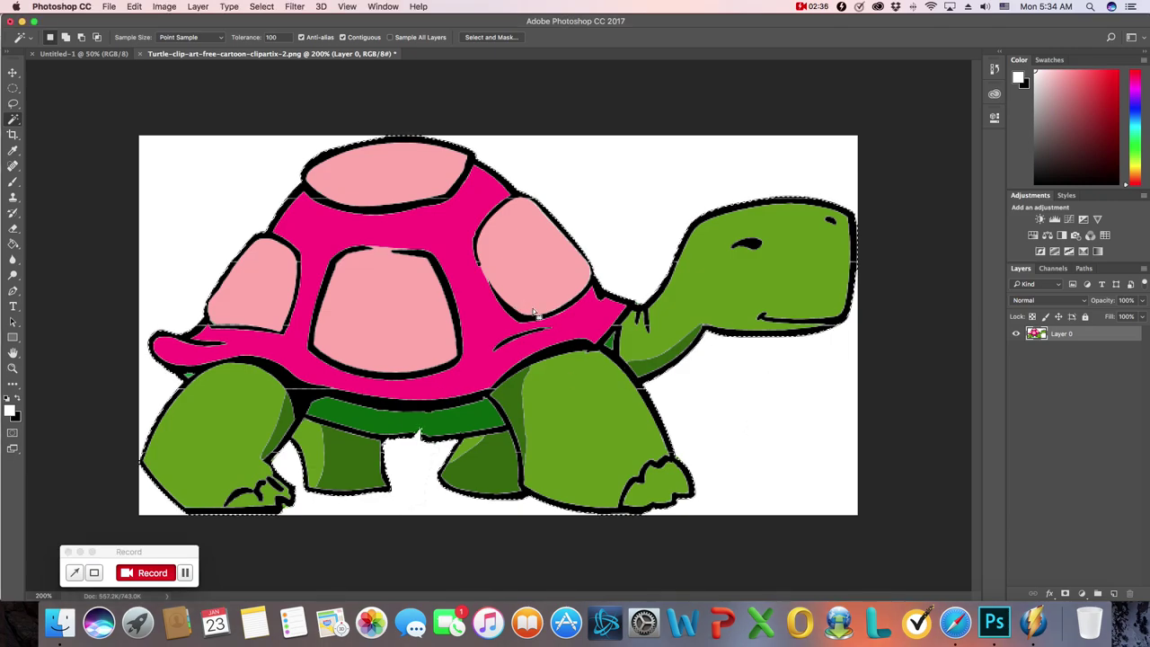
Cut the turtle onto a new Layer 1 with Layer Via Cut, hide it, and select Layer 0.
right_click(586, 323)
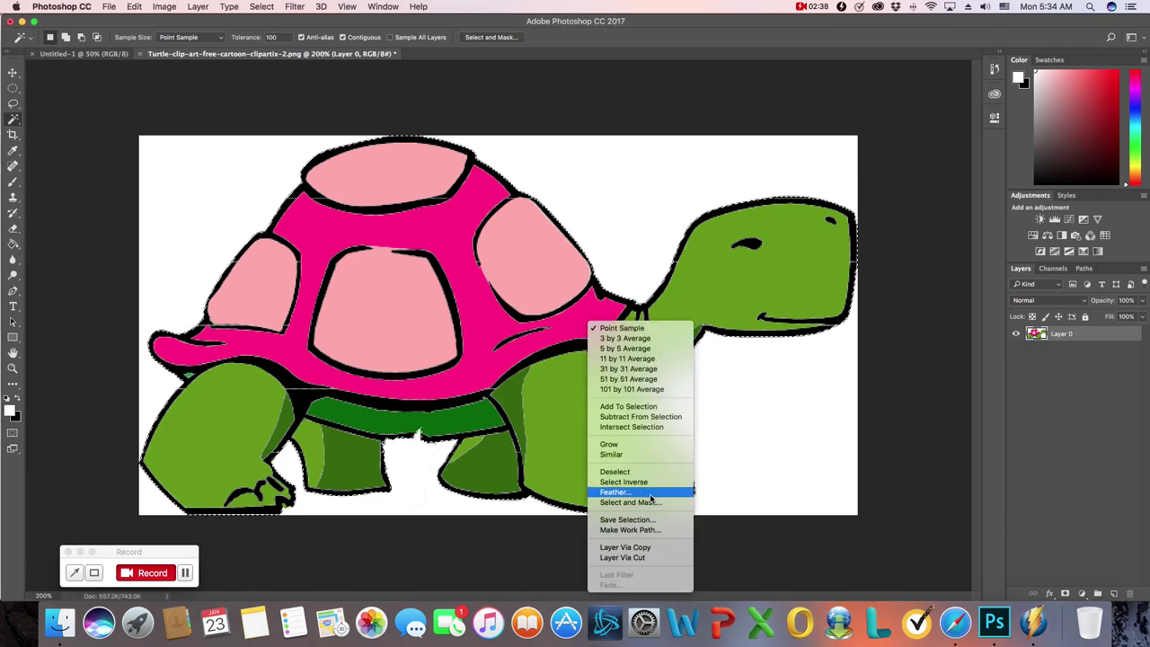
left_click(639, 558)
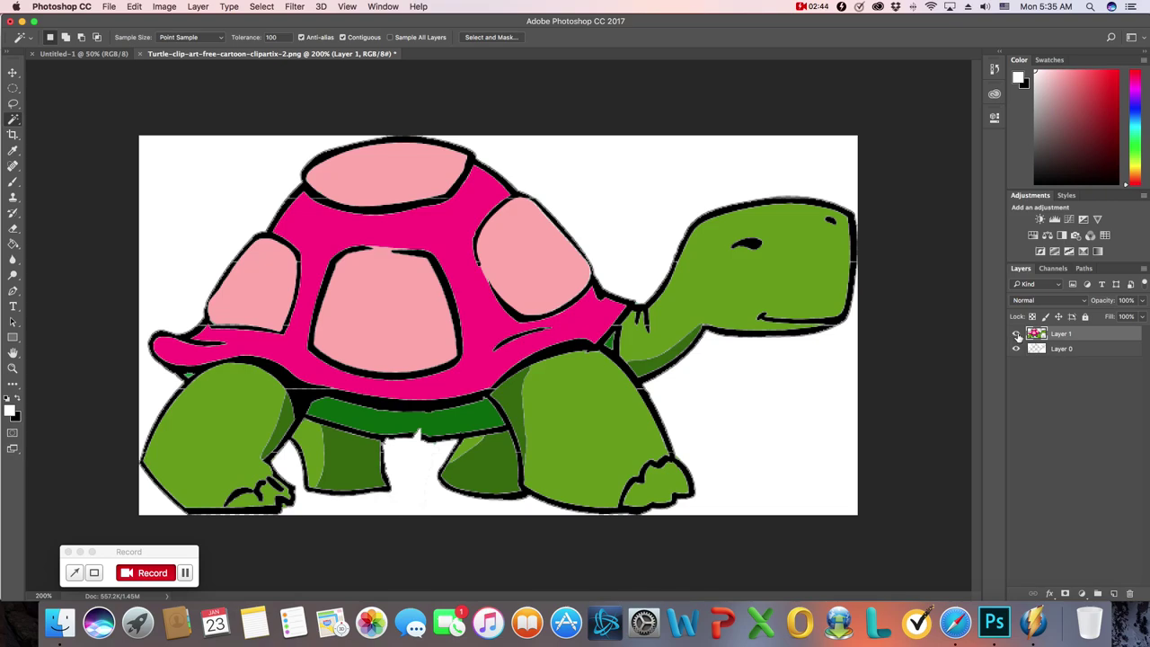
left_click(1016, 335)
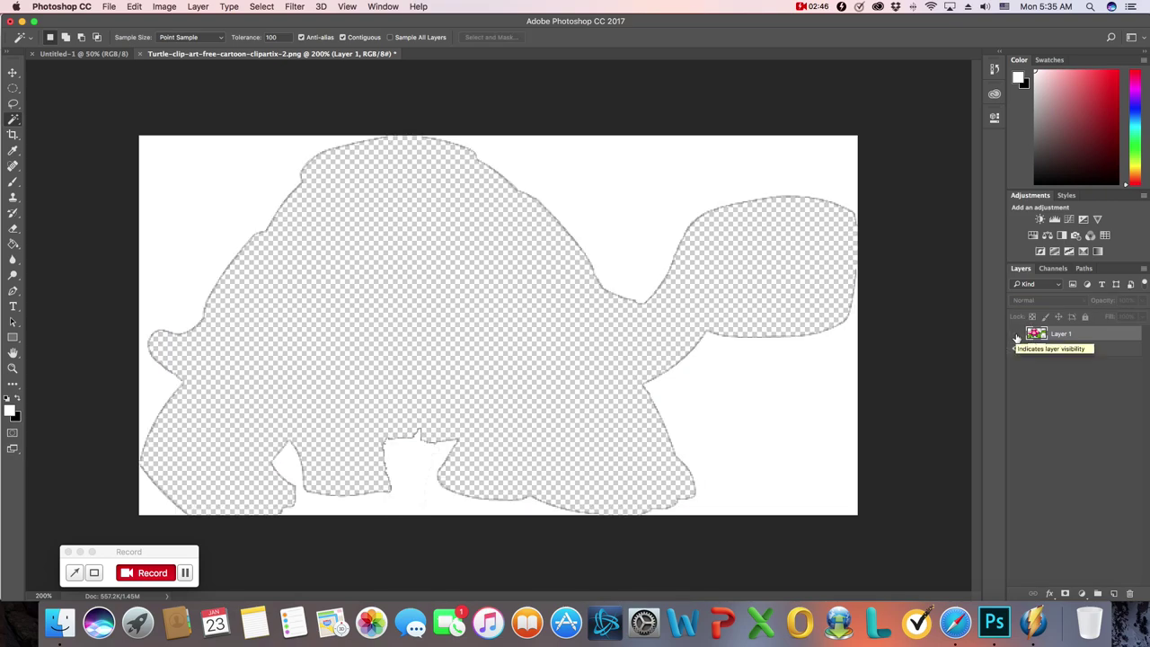
left_click(1016, 336)
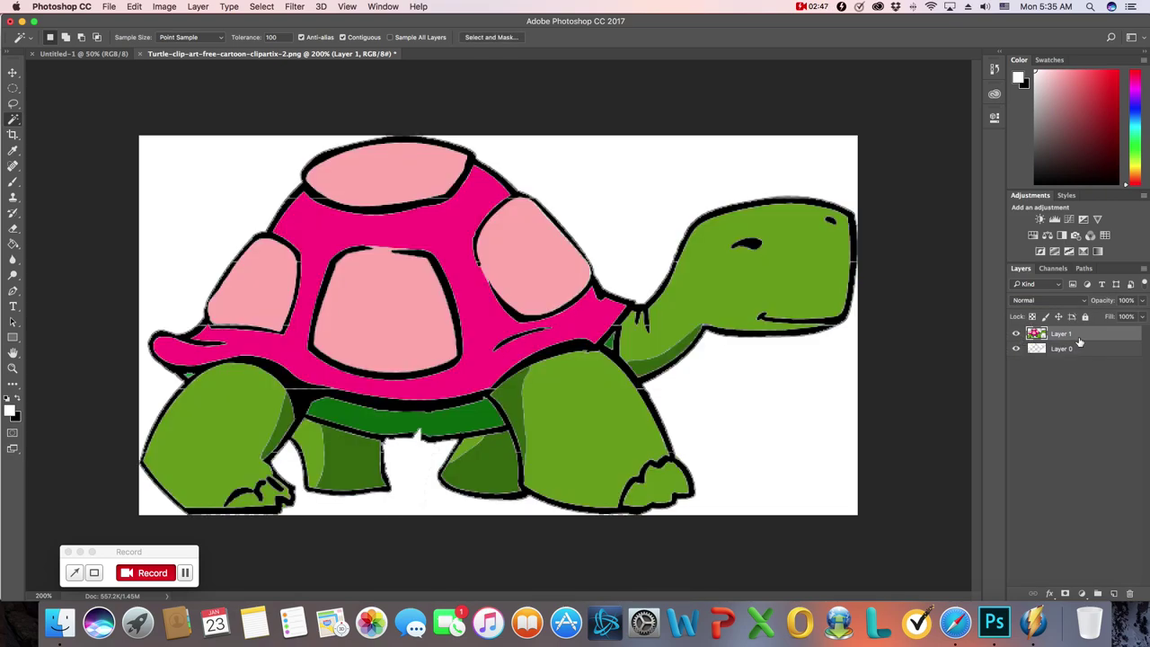
left_click(1017, 335)
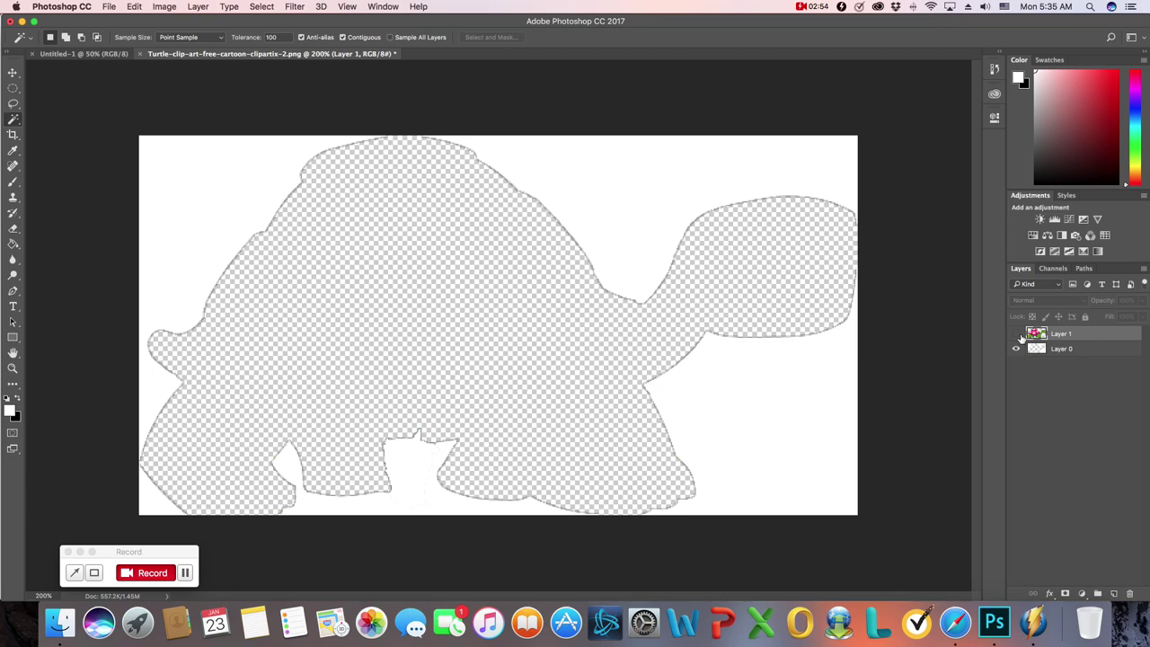
left_click(1016, 335)
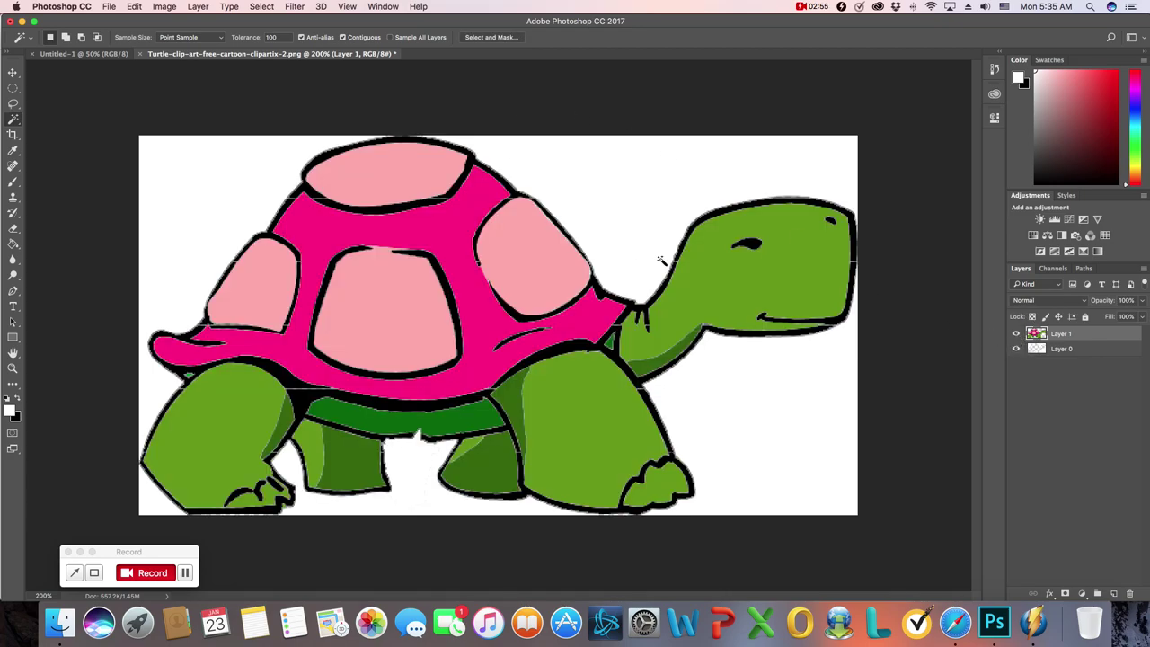
left_click(1016, 336)
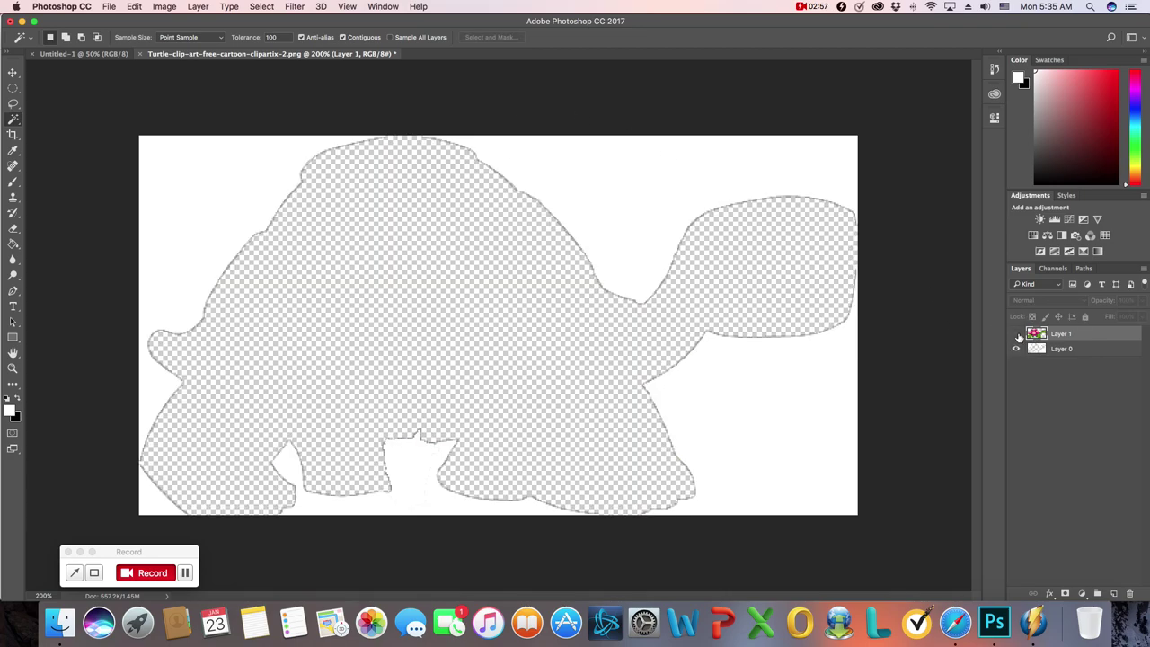
left_click(1074, 353)
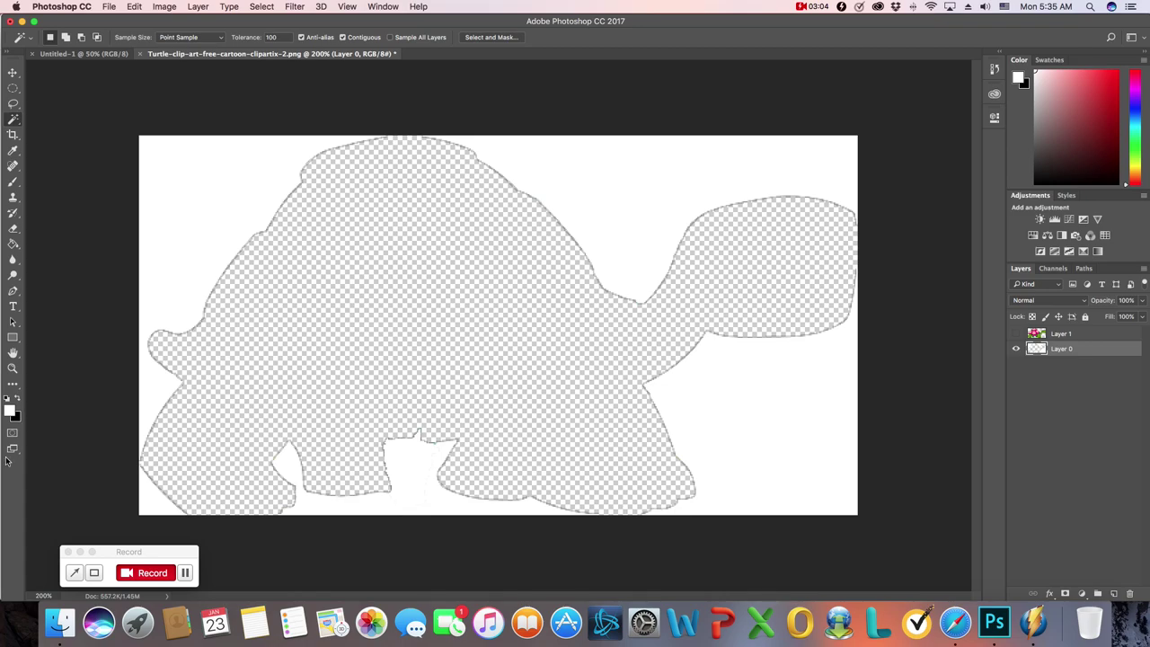
Select the Paint Bucket Tool from the fill tool group.
left_click(14, 244)
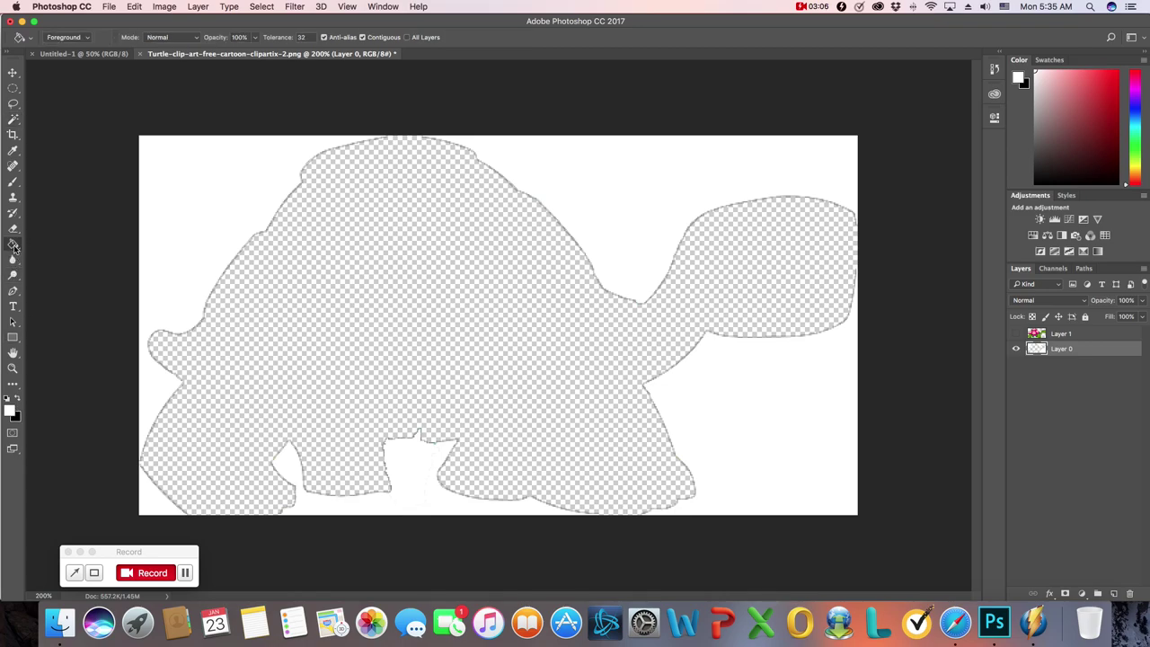
right_click(14, 245)
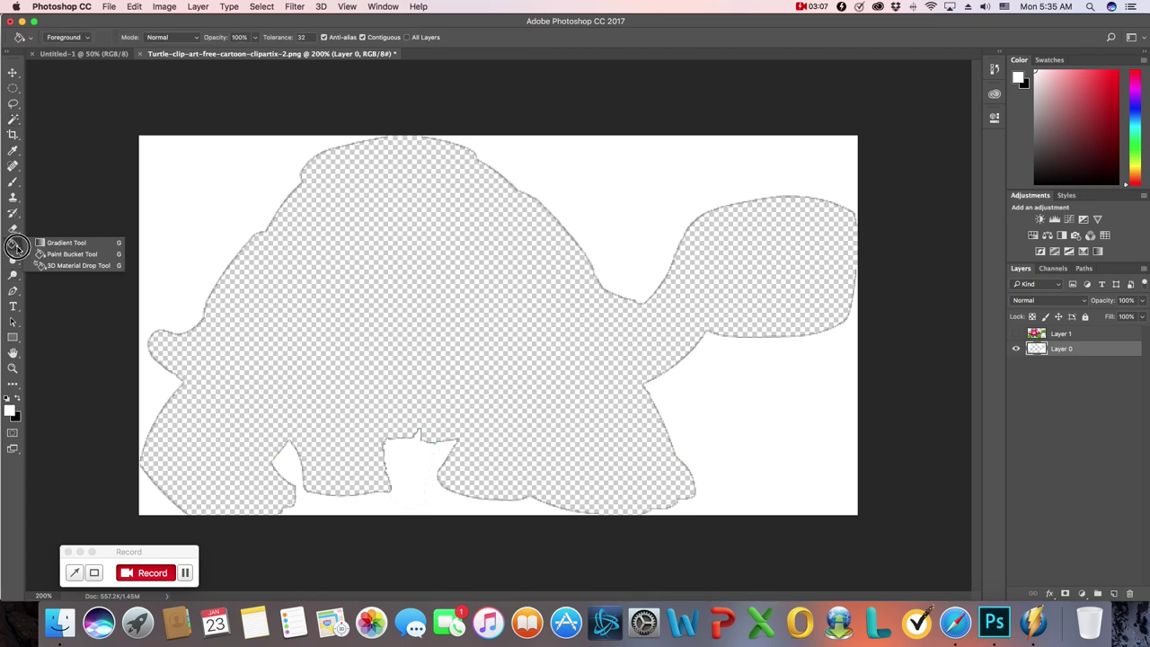
left_click(74, 257)
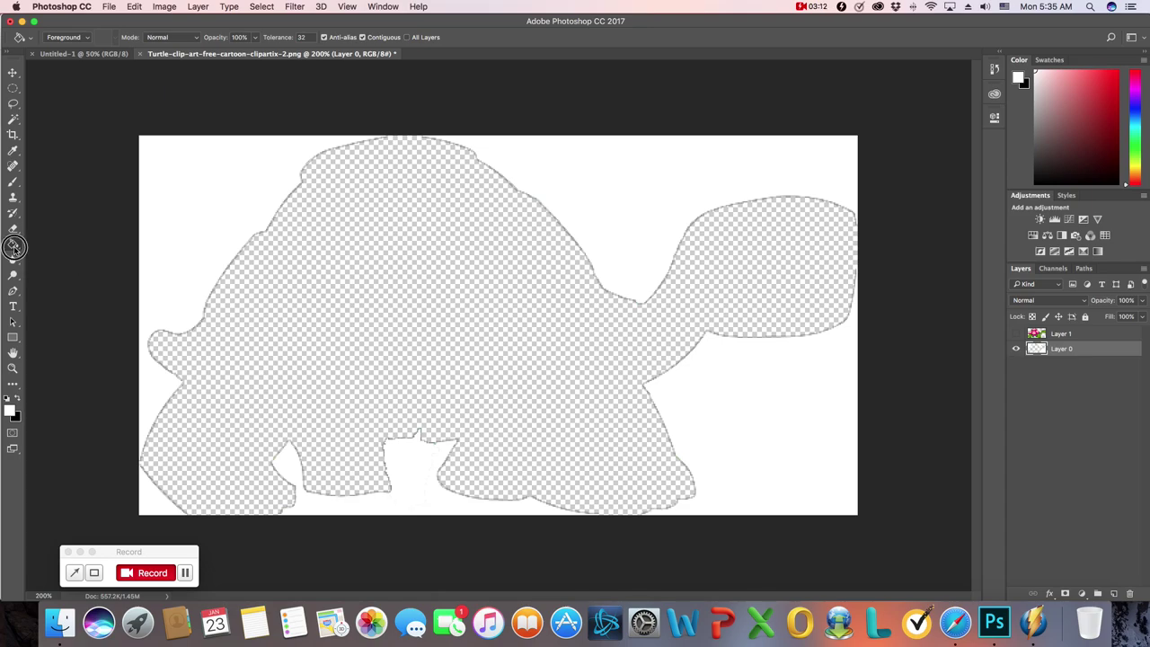
right_click(18, 249)
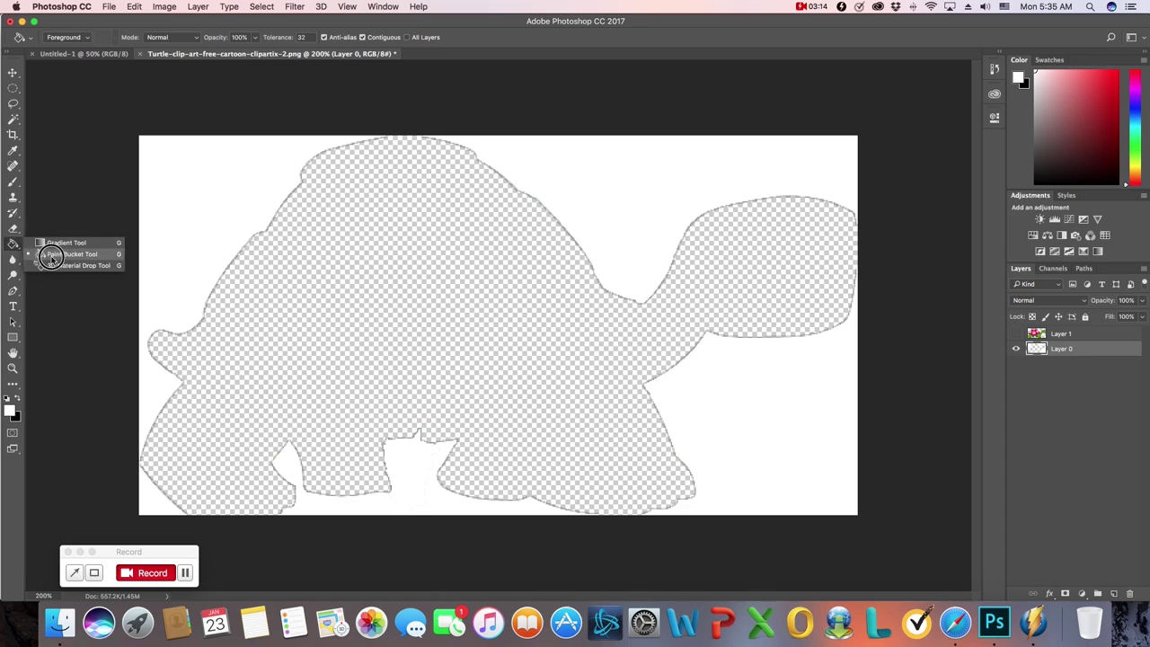
left_click(74, 255)
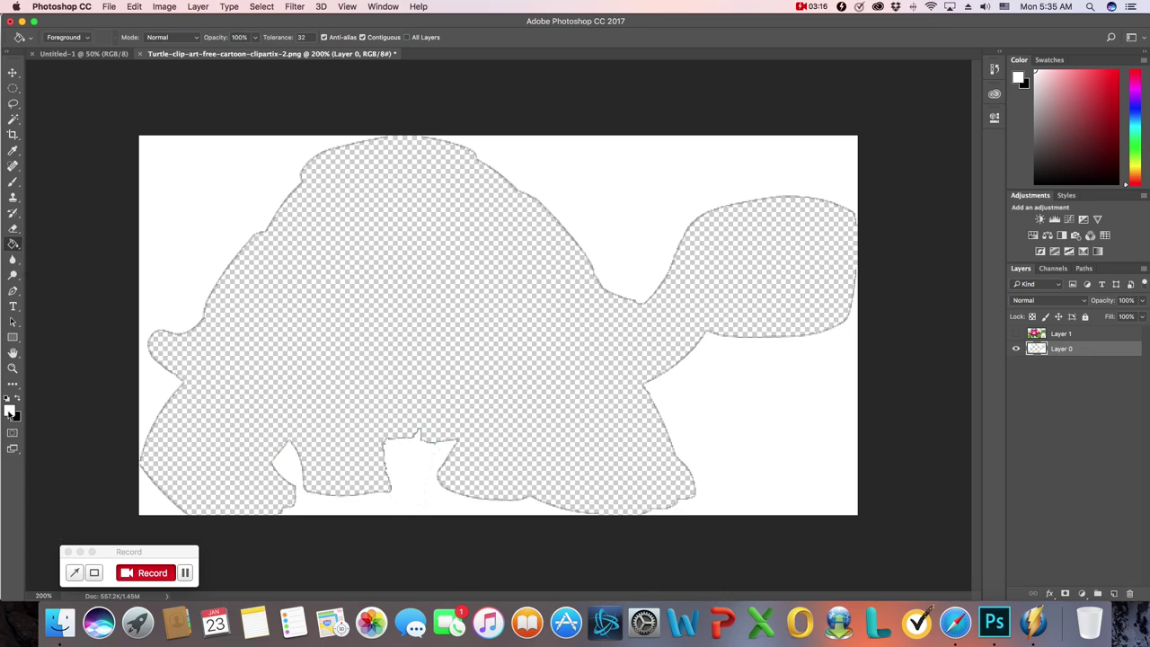
Fill the transparent turtle hole and leftover outline marks with white, then show Layer 1 again.
left_click(395, 343)
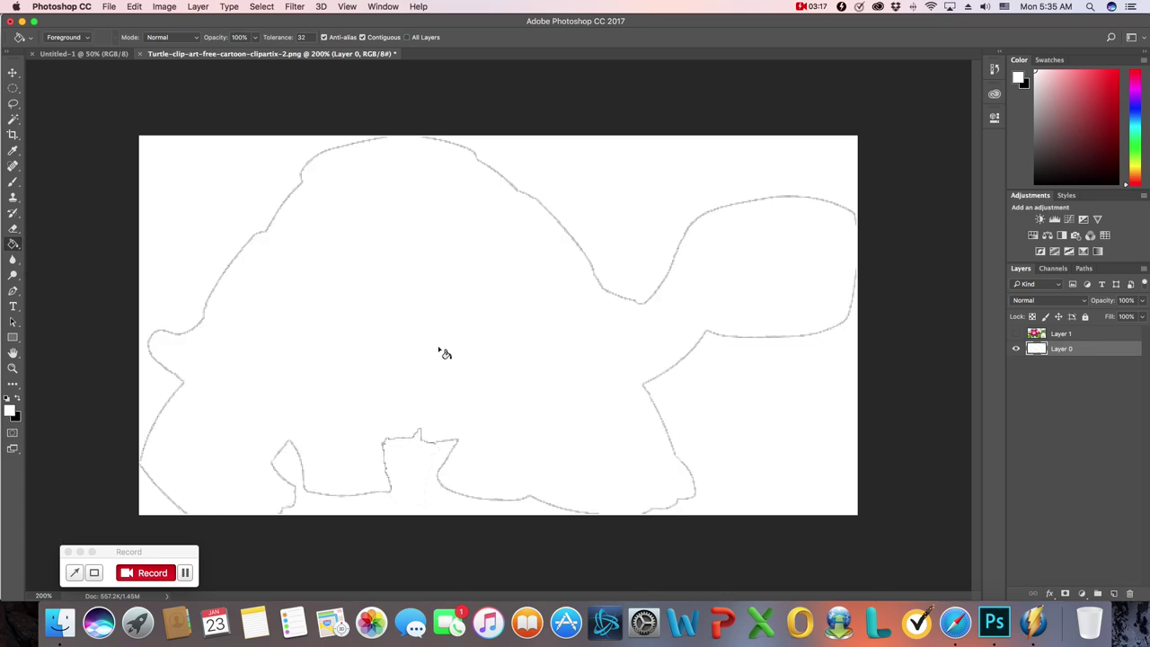
left_click(528, 358)
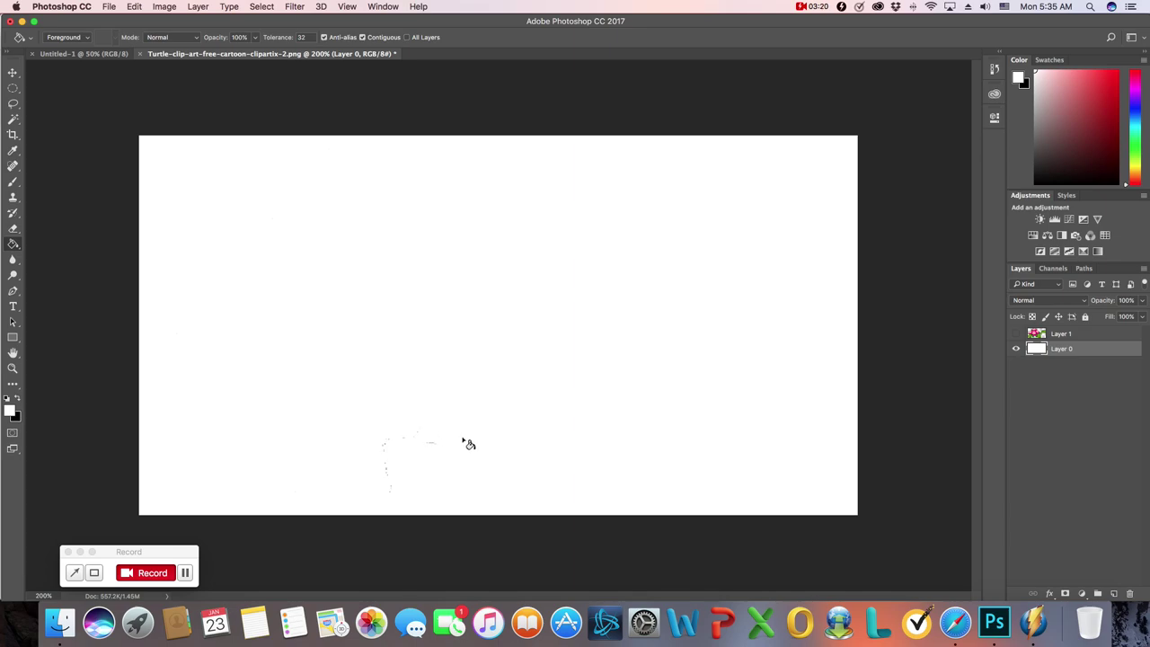
left_click(402, 480)
left_click(629, 241)
left_click(387, 401)
left_click(507, 400)
left_click(1016, 335)
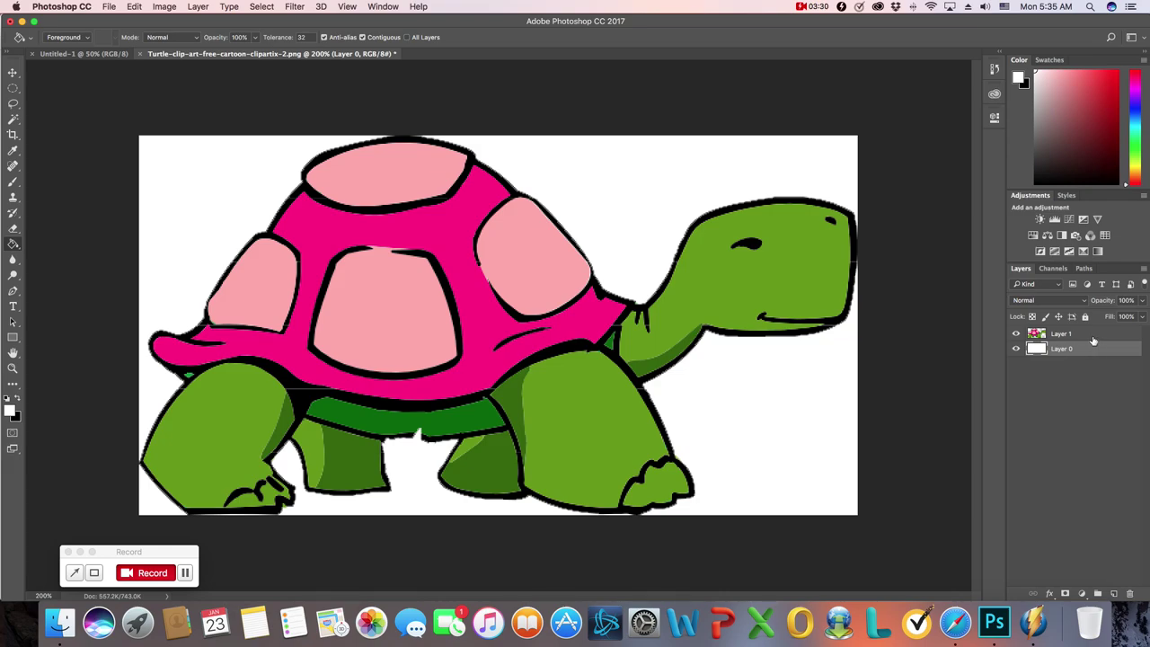
Select Layer 1 and open Photoshop's Edit menu.
left_click(1093, 336)
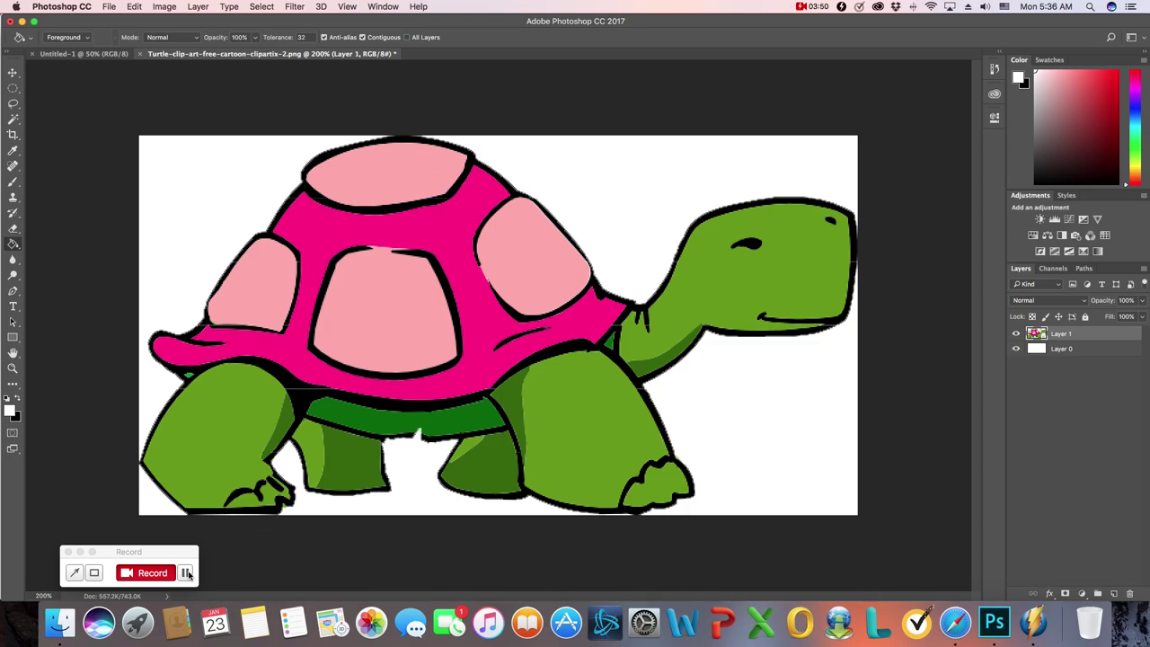
left_click(186, 572)
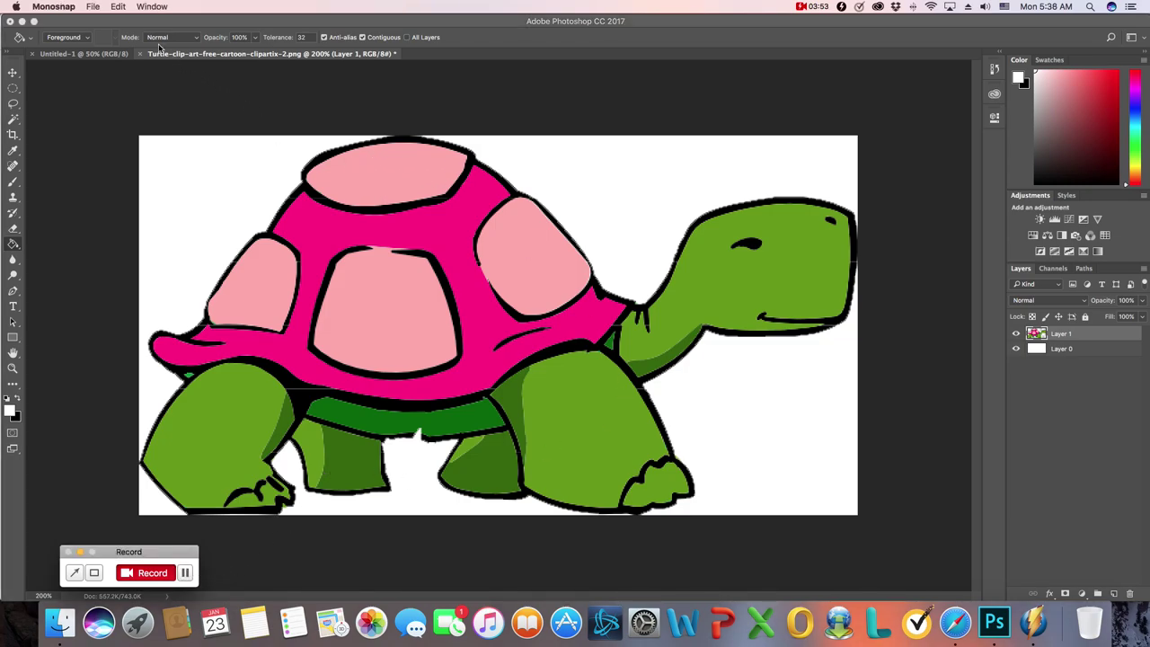
left_click(232, 28)
left_click(134, 7)
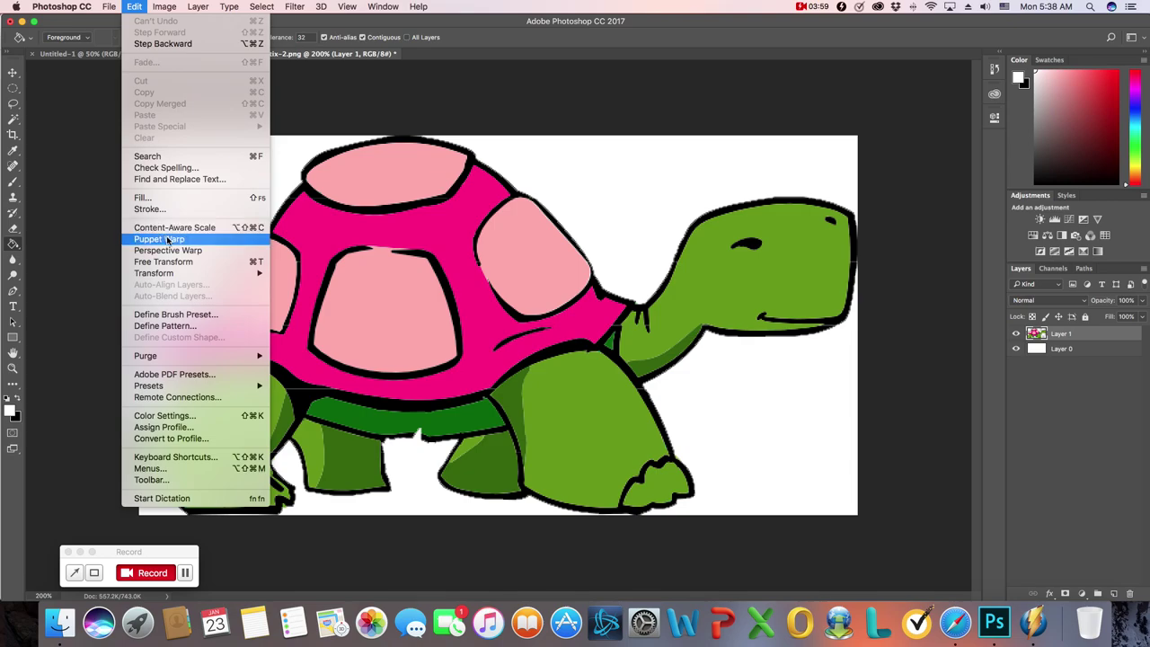
Start Puppet Warp and pin the top of the shell, the tail and the back leg.
left_click(193, 240)
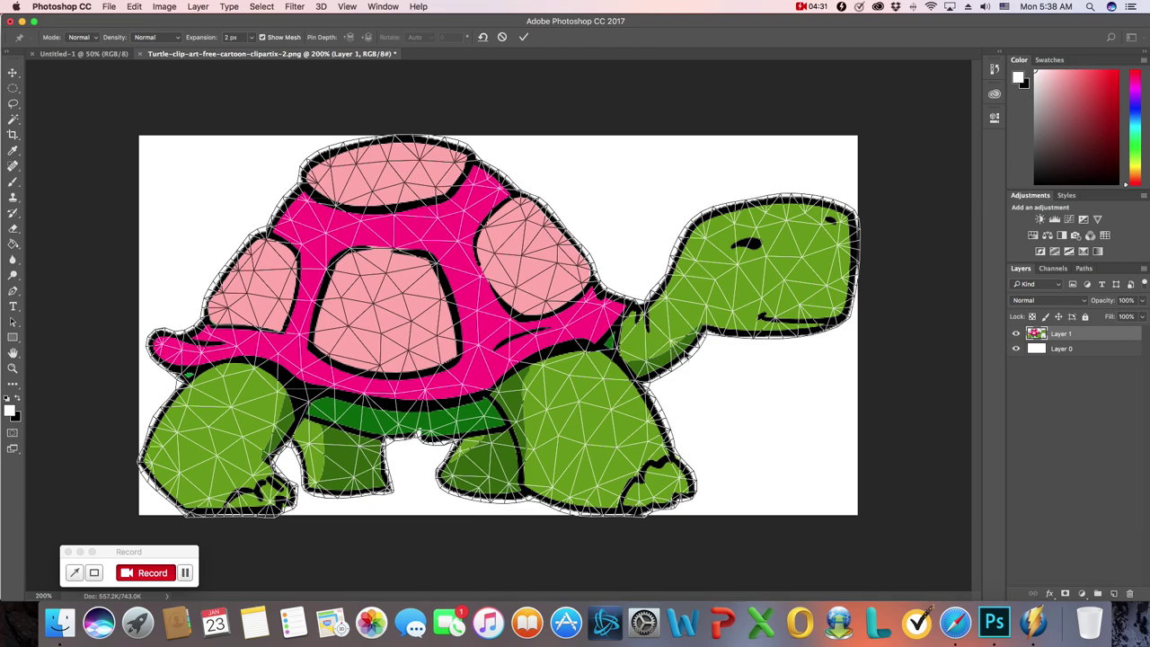
left_click(405, 148)
left_click(359, 162)
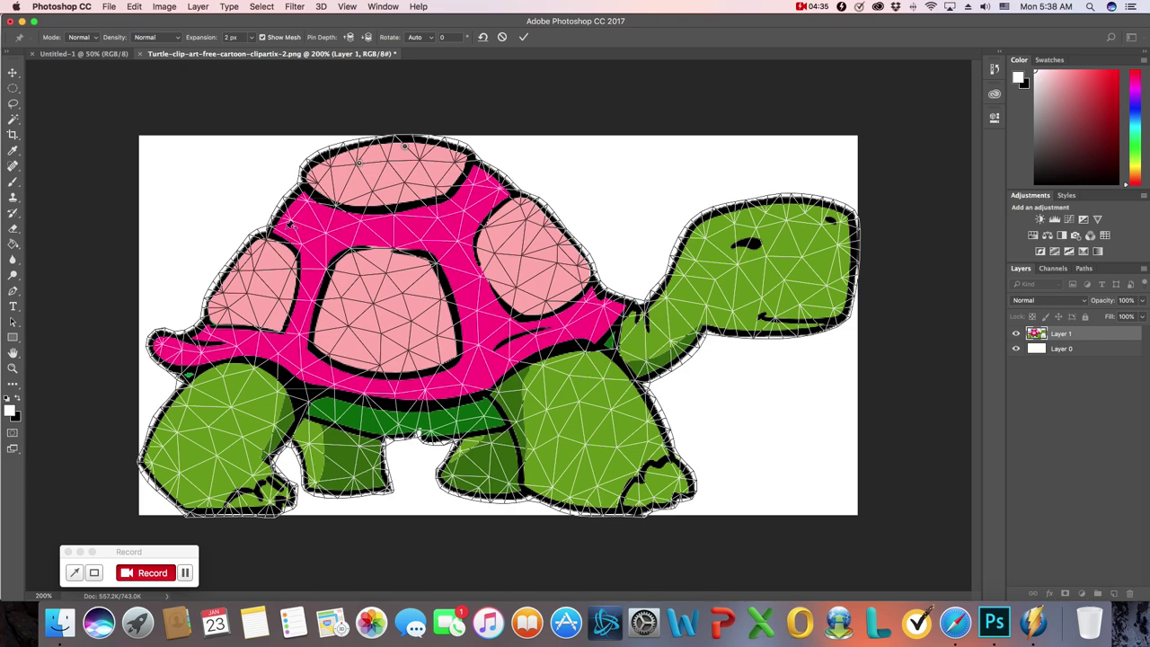
left_click(286, 226)
left_click(211, 311)
left_click(164, 347)
left_click(202, 383)
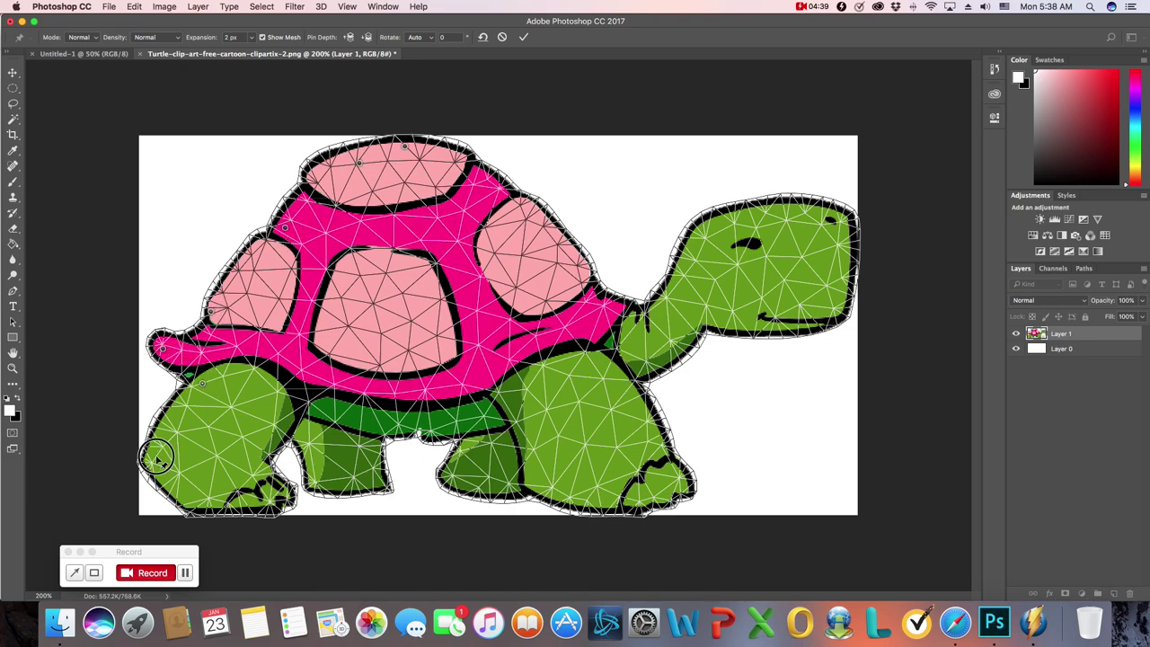
left_click(156, 456)
left_click(196, 503)
left_click(285, 499)
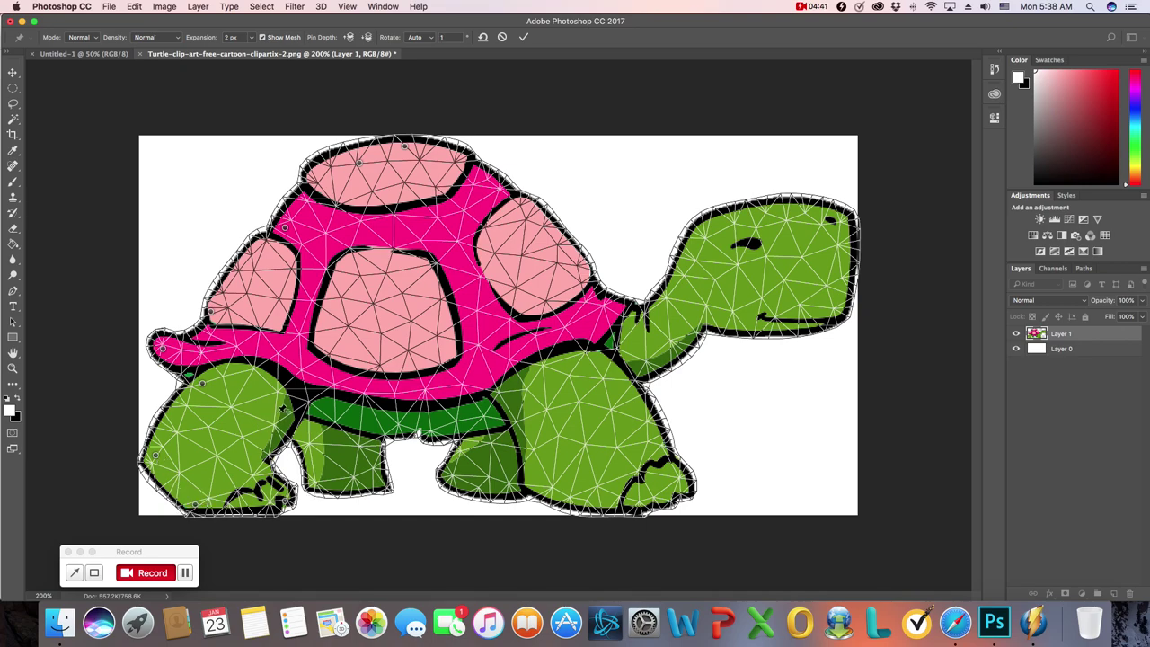
Pin the front leg, front foot, belly and the back leg's bottom edge.
left_click(277, 413)
left_click(324, 409)
left_click(312, 431)
left_click(326, 473)
left_click(383, 489)
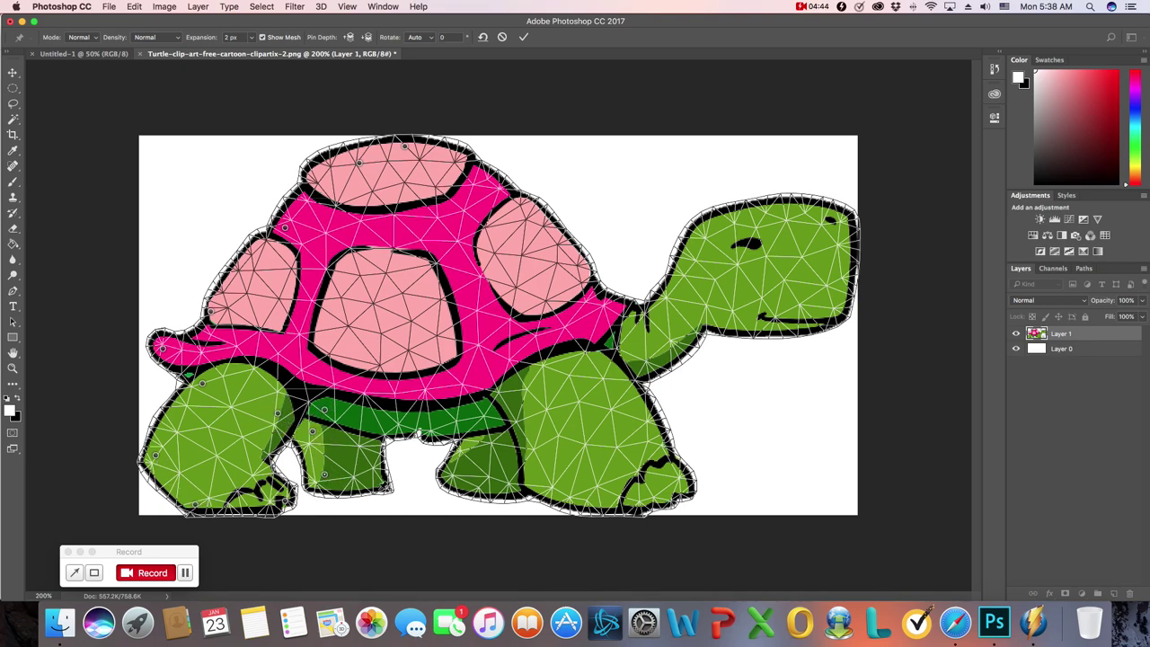
left_click(426, 429)
left_click(456, 432)
left_click(462, 483)
left_click(494, 418)
left_click(565, 497)
left_click(645, 503)
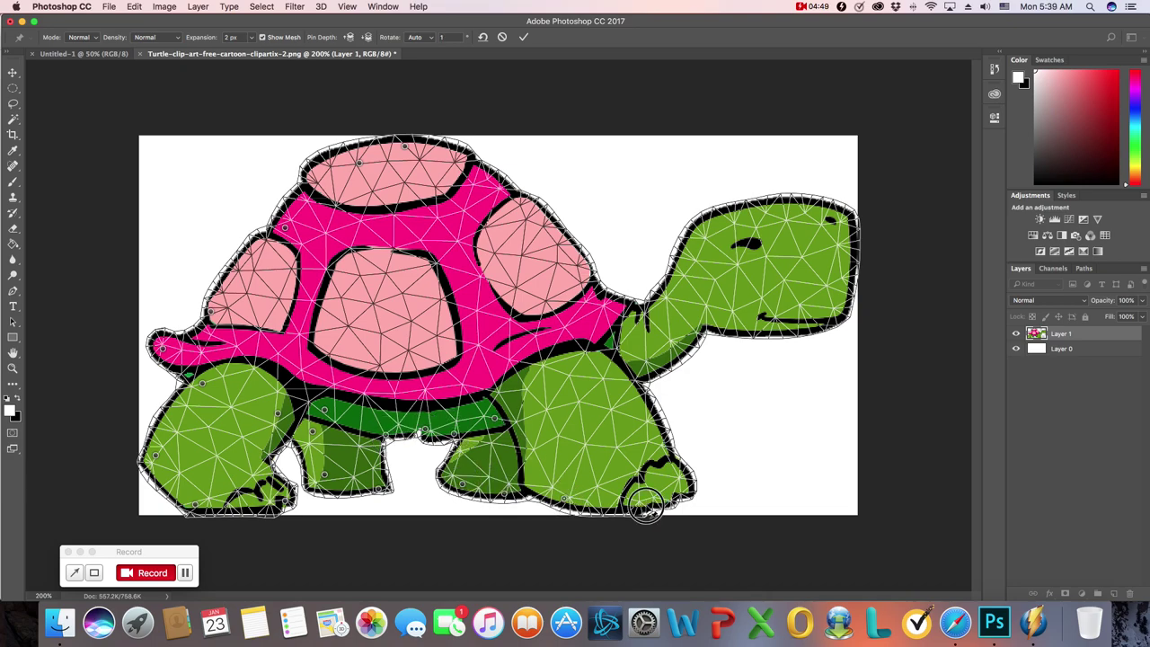
left_click(688, 489)
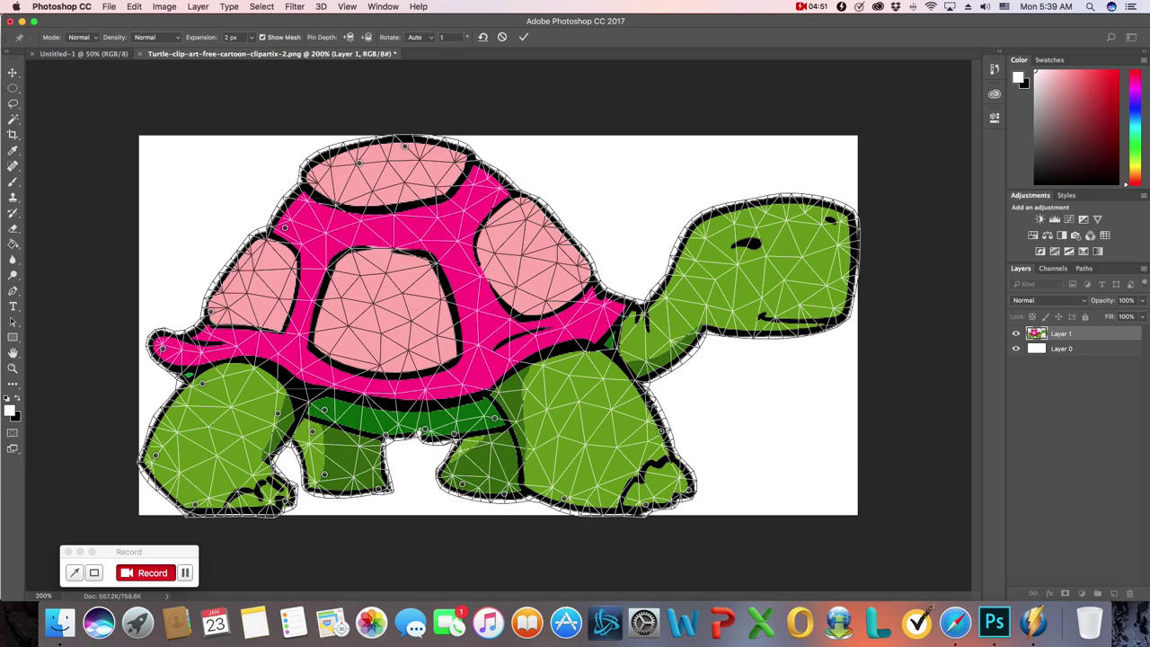
Pin the shell edge near the neck, the upper right shell, the shell plates and middle.
left_click(612, 364)
left_click(592, 339)
left_click(613, 309)
left_click(581, 271)
left_click(564, 245)
left_click(503, 195)
left_click(463, 164)
left_click(451, 234)
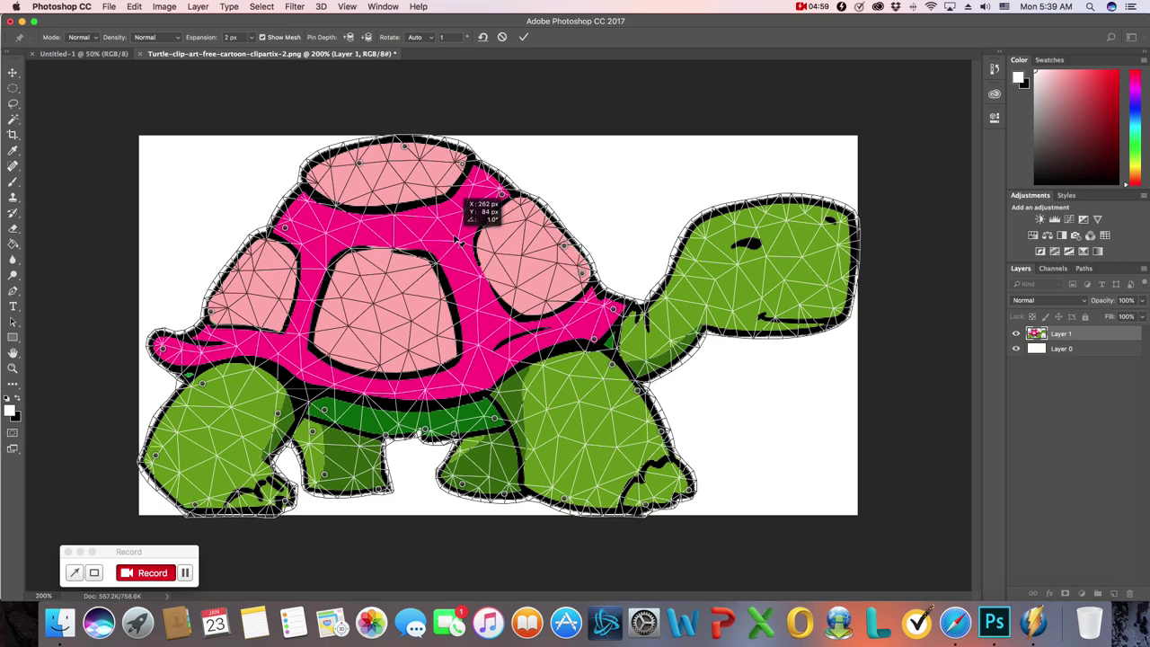
left_click(361, 241)
left_click(360, 303)
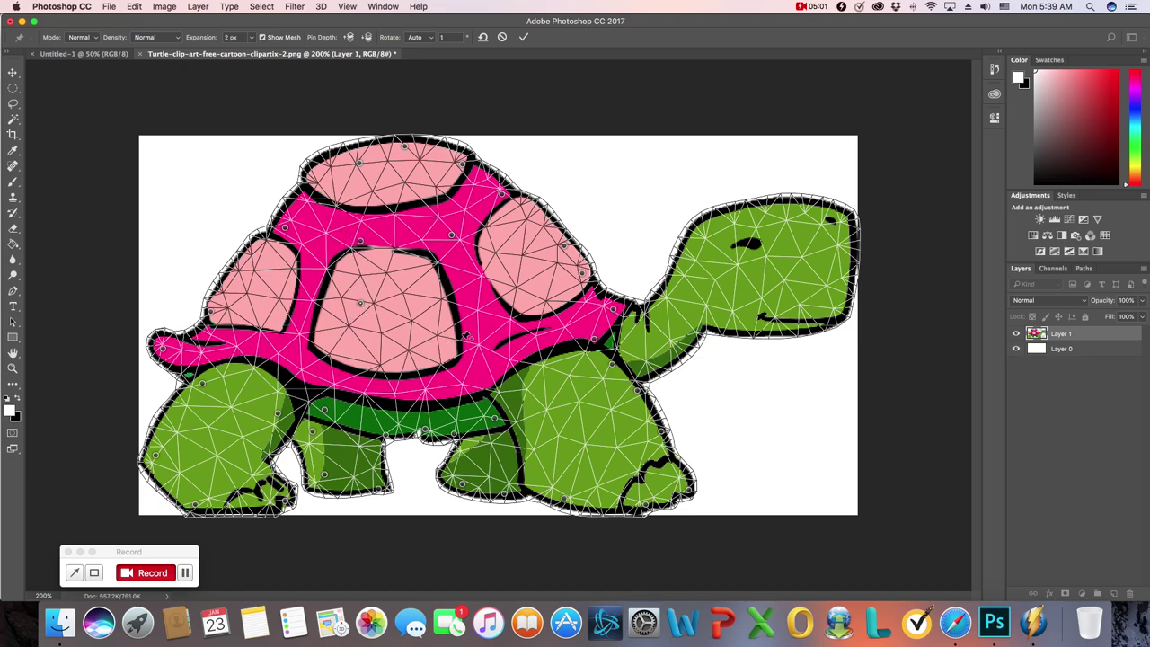
left_click(473, 333)
left_click(386, 365)
left_click(297, 349)
Dismiss the too-close pin warning, then pin the front leg, back leg, neck and head.
left_click(631, 421)
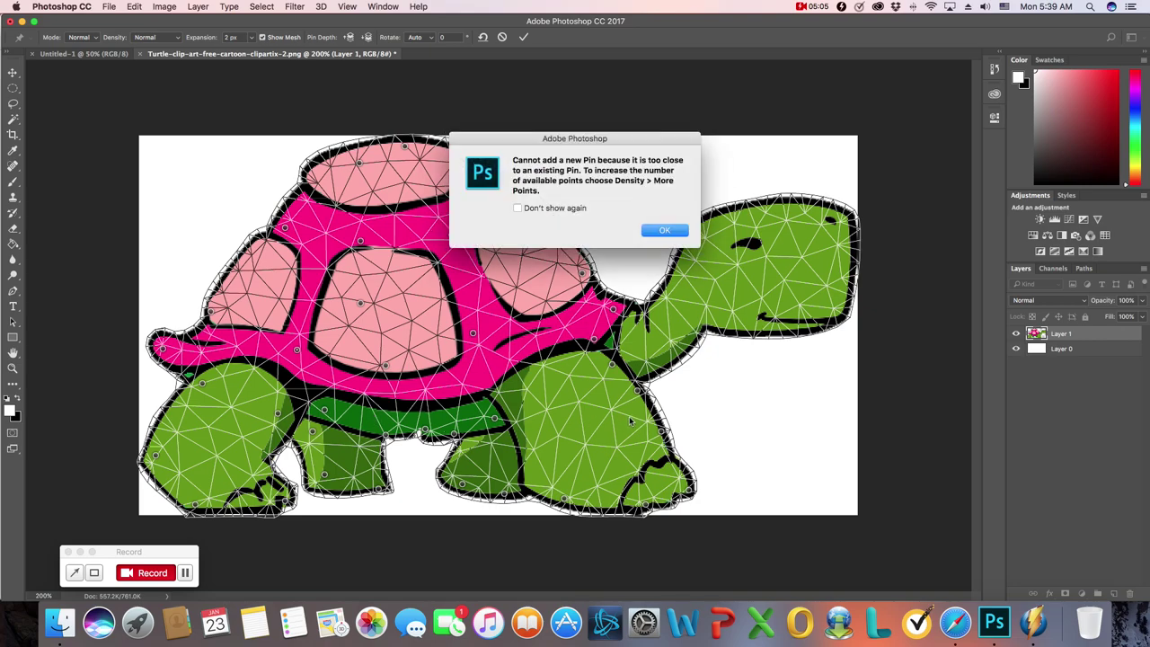
left_click(664, 231)
left_click(583, 428)
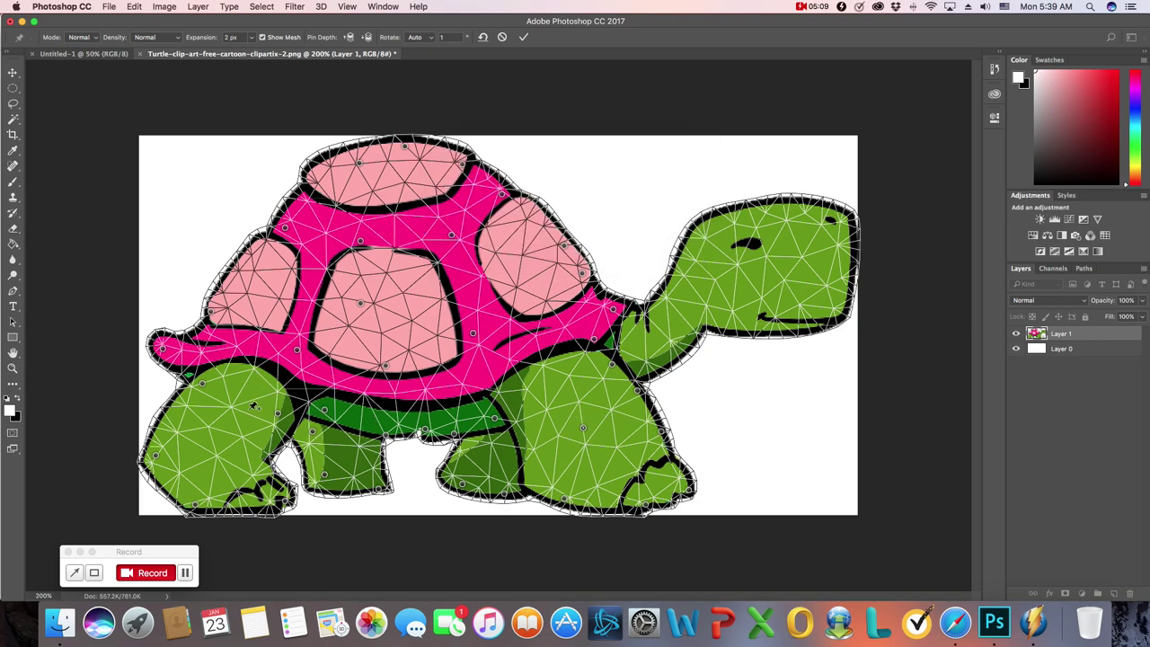
left_click(216, 432)
left_click(651, 333)
left_click(844, 240)
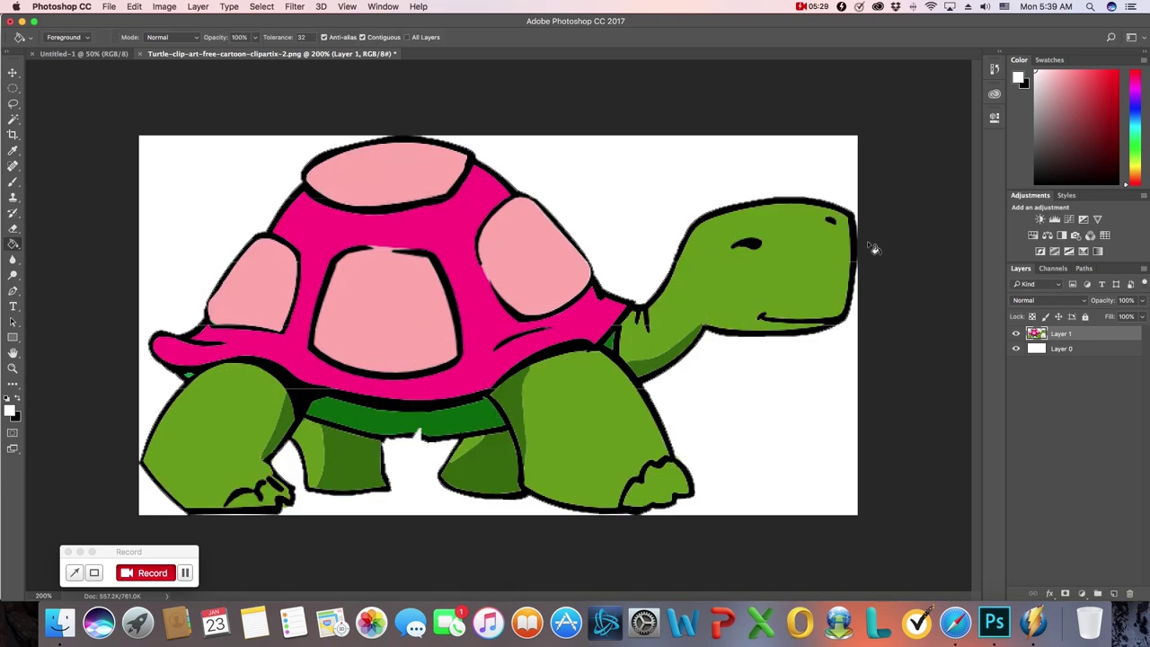
Duplicate Layer 1 as 'Layer 1 copy' from the layer context menu.
right_click(1084, 340)
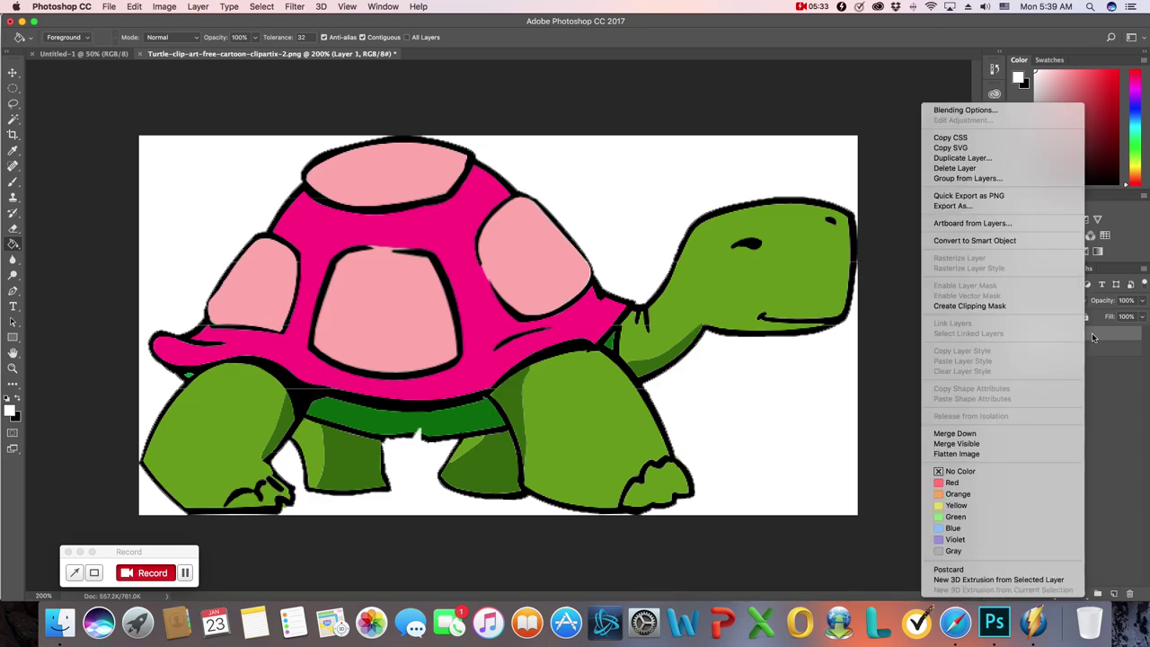
left_click(973, 159)
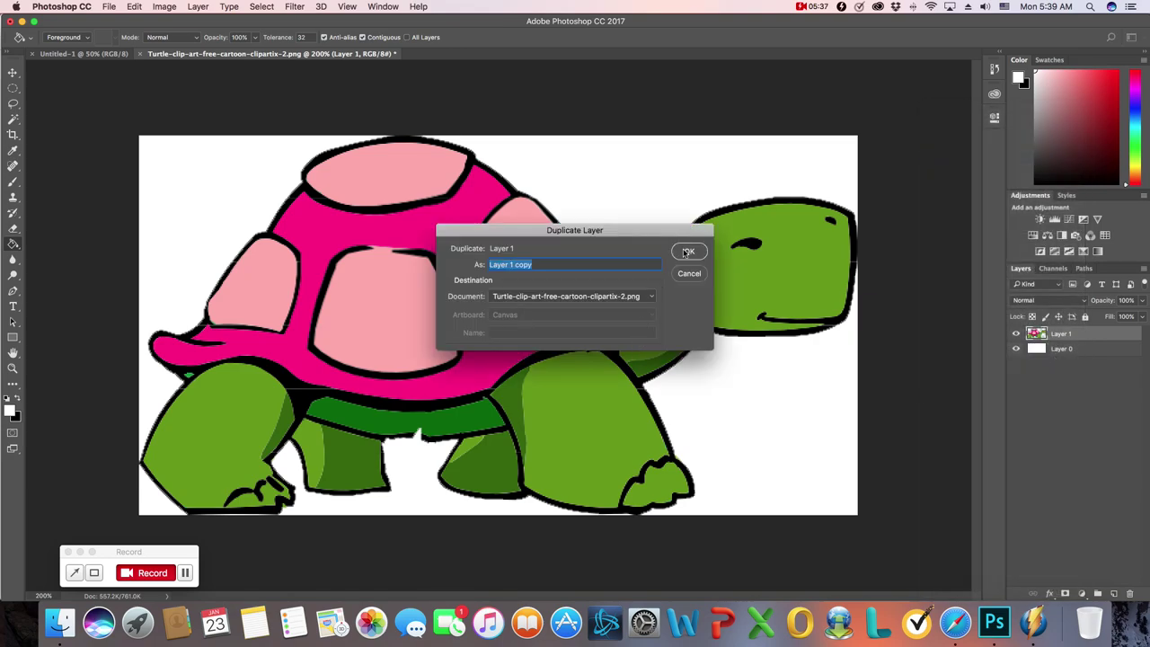
left_click(687, 252)
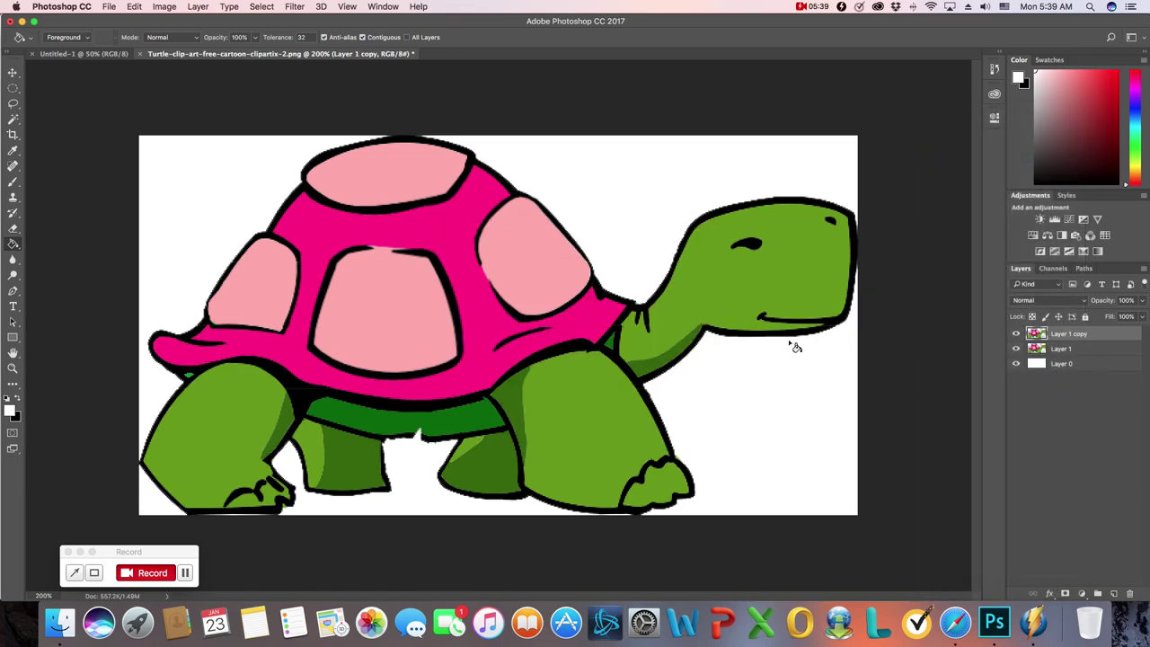
left_click(135, 6)
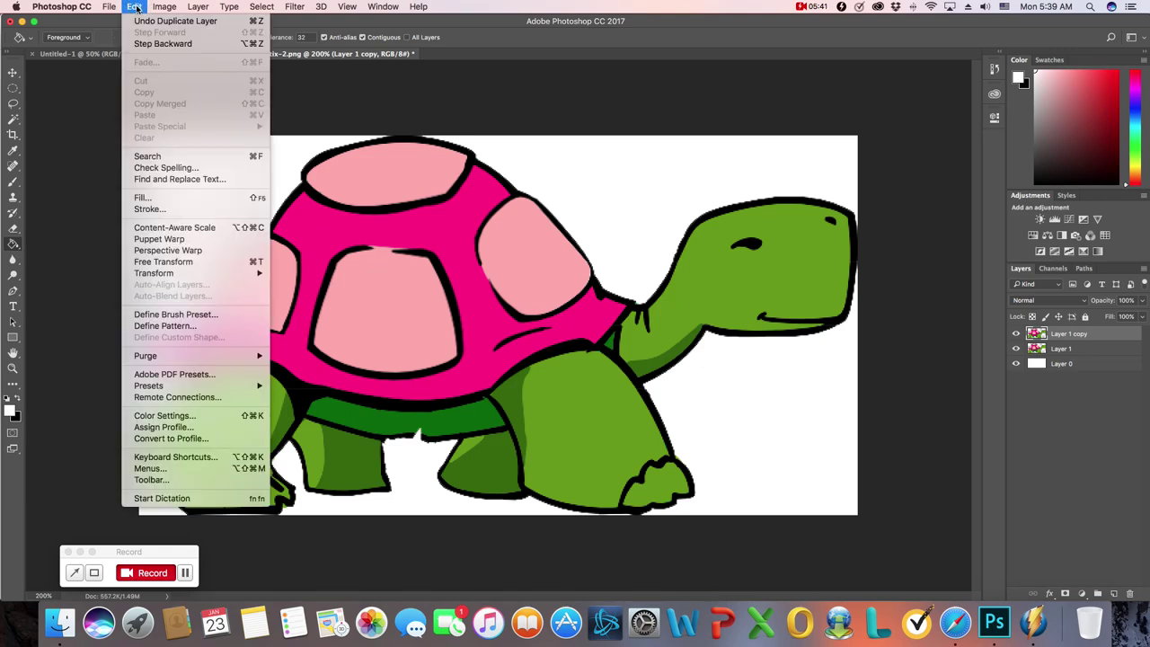
Start Puppet Warp on Layer 1 copy and pin the back leg and the shell's outer rim.
left_click(160, 238)
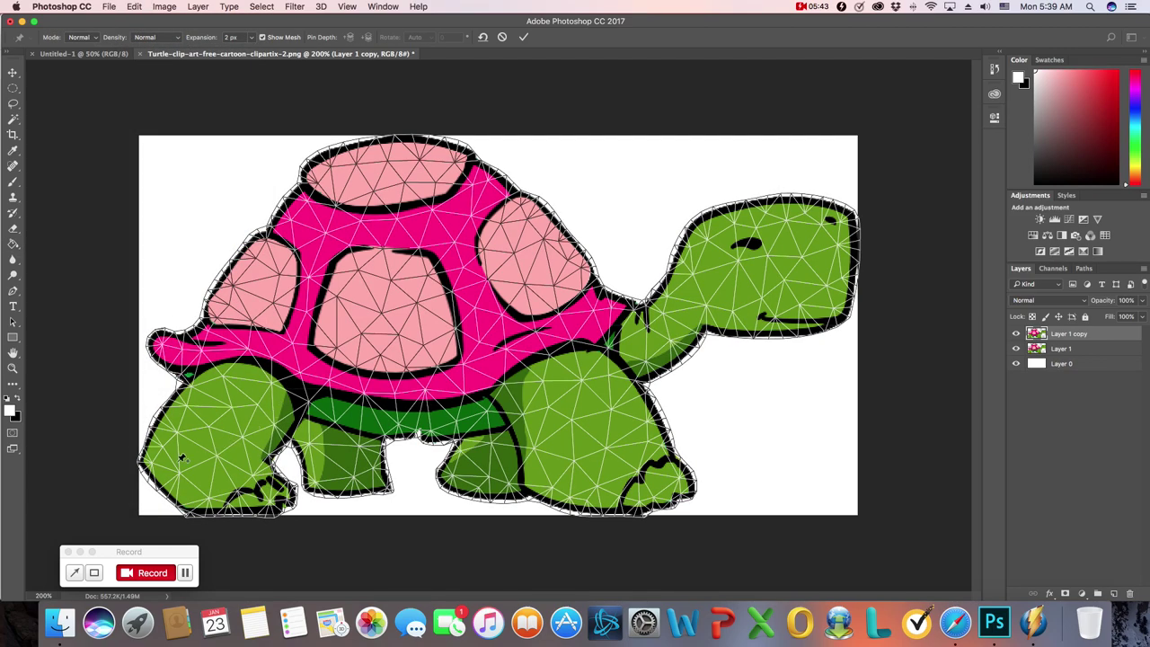
left_click(159, 461)
left_click(184, 498)
left_click(285, 493)
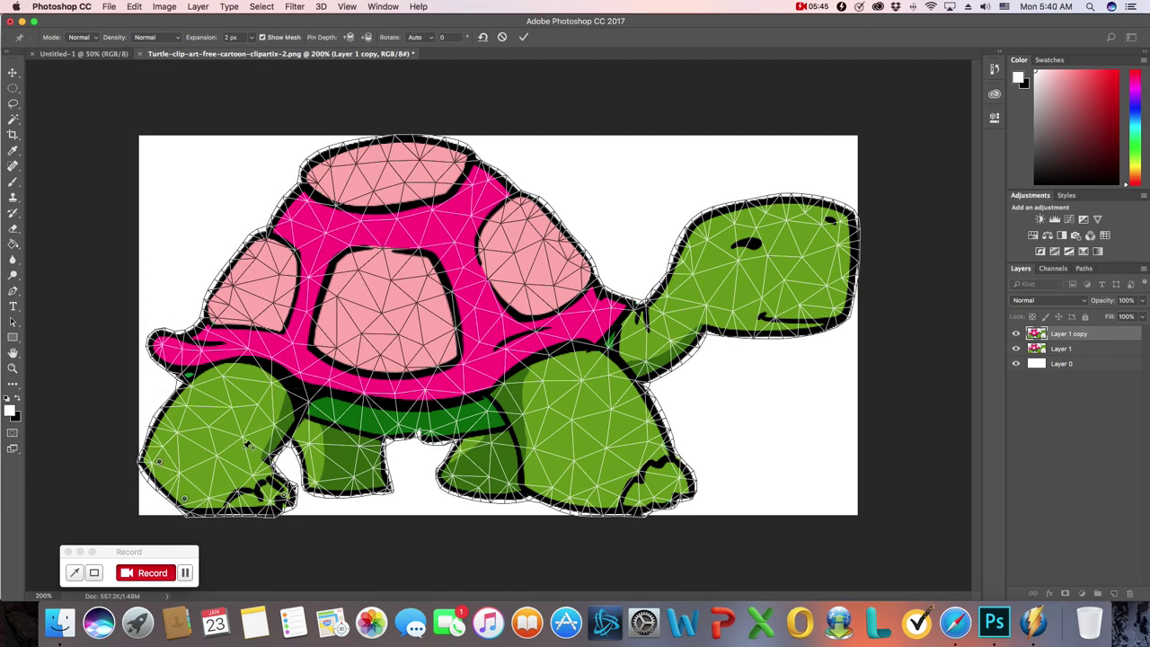
left_click(220, 393)
left_click(217, 331)
left_click(256, 242)
left_click(318, 191)
left_click(391, 163)
left_click(454, 156)
left_click(496, 195)
left_click(568, 260)
left_click(586, 312)
Pin the lower shell and the shell plates in place.
left_click(548, 347)
left_click(433, 396)
left_click(364, 387)
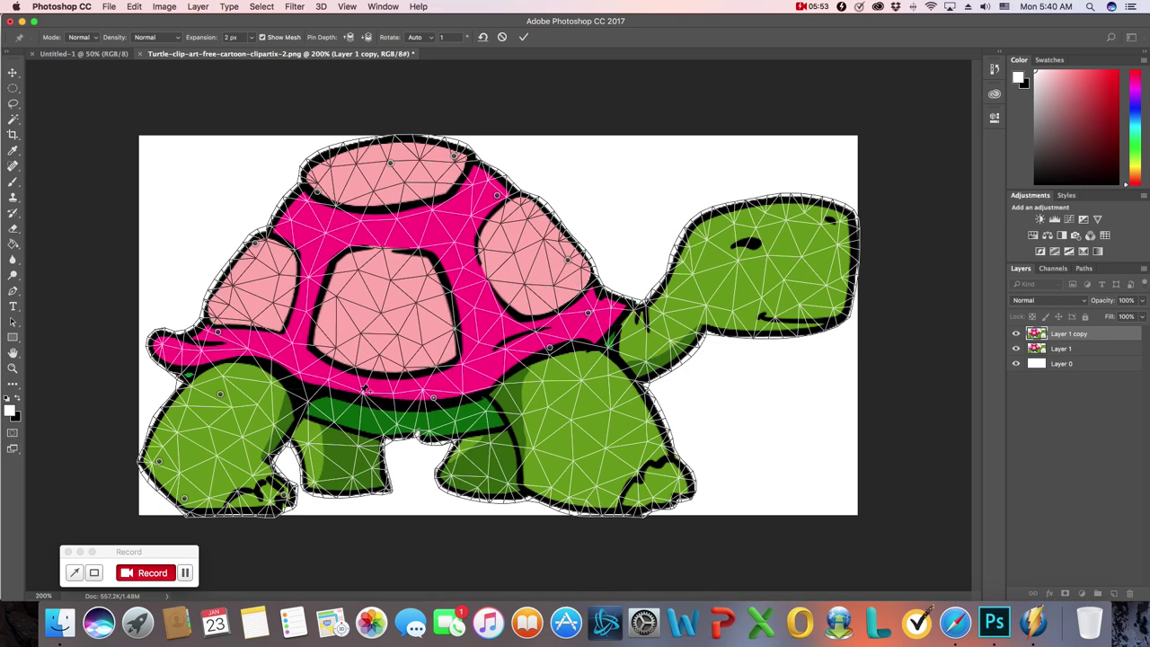
left_click(354, 393)
left_click(384, 276)
left_click(390, 218)
left_click(452, 240)
left_click(501, 327)
left_click(318, 340)
left_click(311, 268)
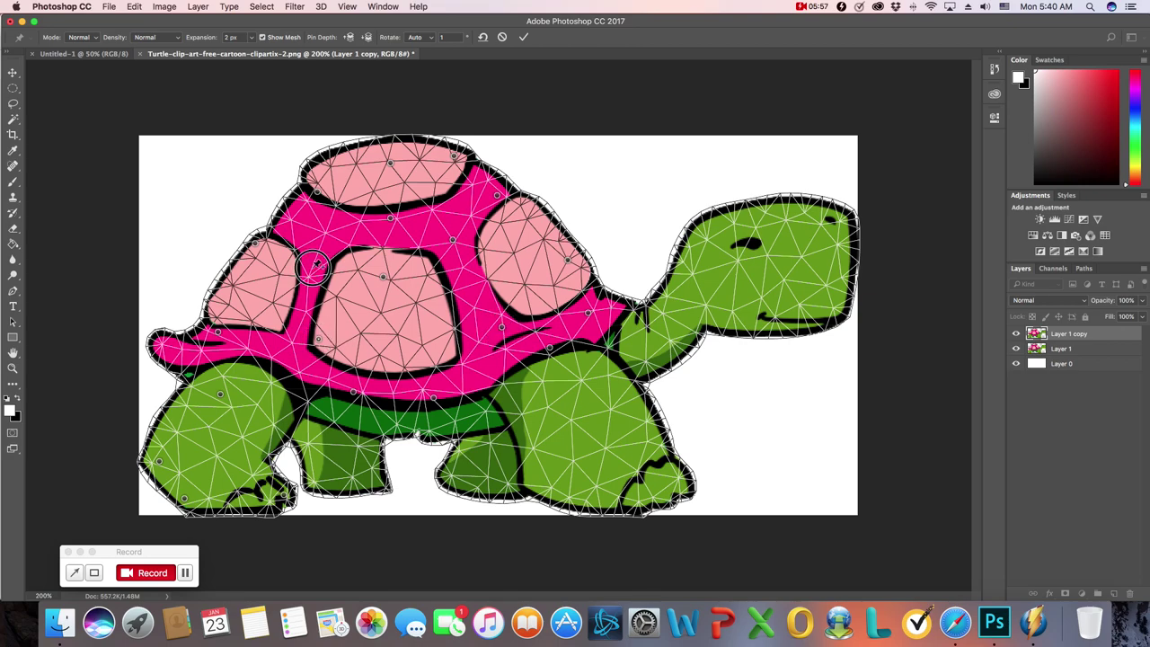
Pin the front leg, lower shell and hind leg in place.
left_click(470, 330)
left_click(543, 432)
left_click(553, 482)
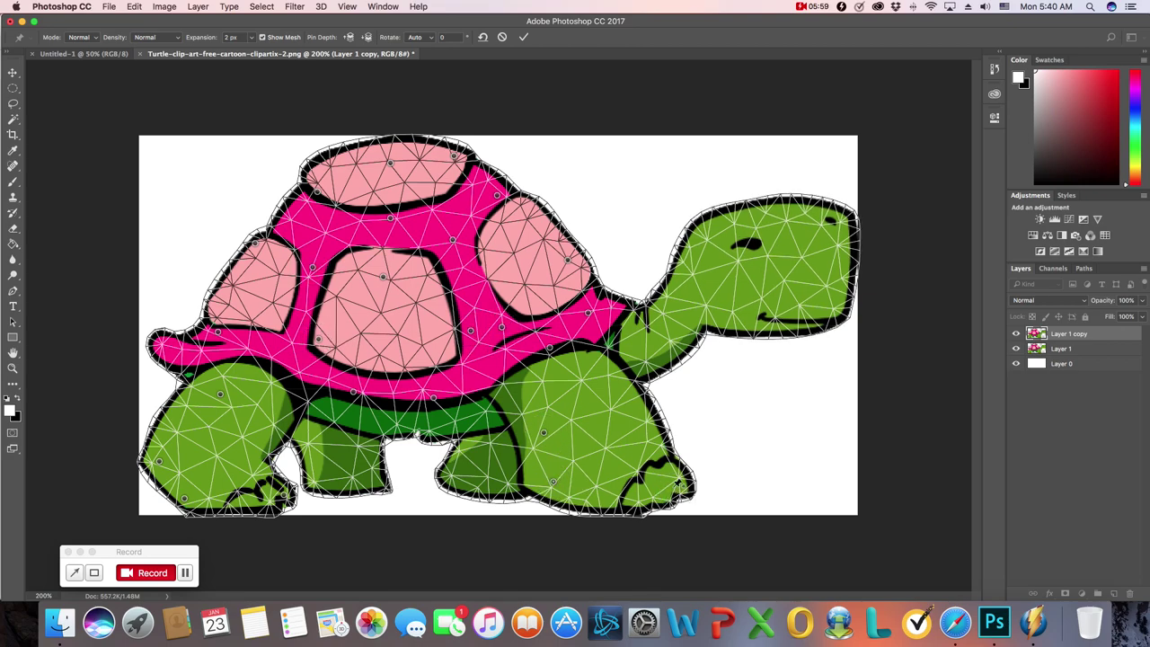
left_click(675, 492)
left_click(642, 412)
left_click(494, 479)
left_click(319, 472)
left_click(262, 435)
Pin the right shell plate, neck and head, drag the head pin to tilt it upward, and commit.
left_click(544, 273)
left_click(595, 366)
left_click(647, 333)
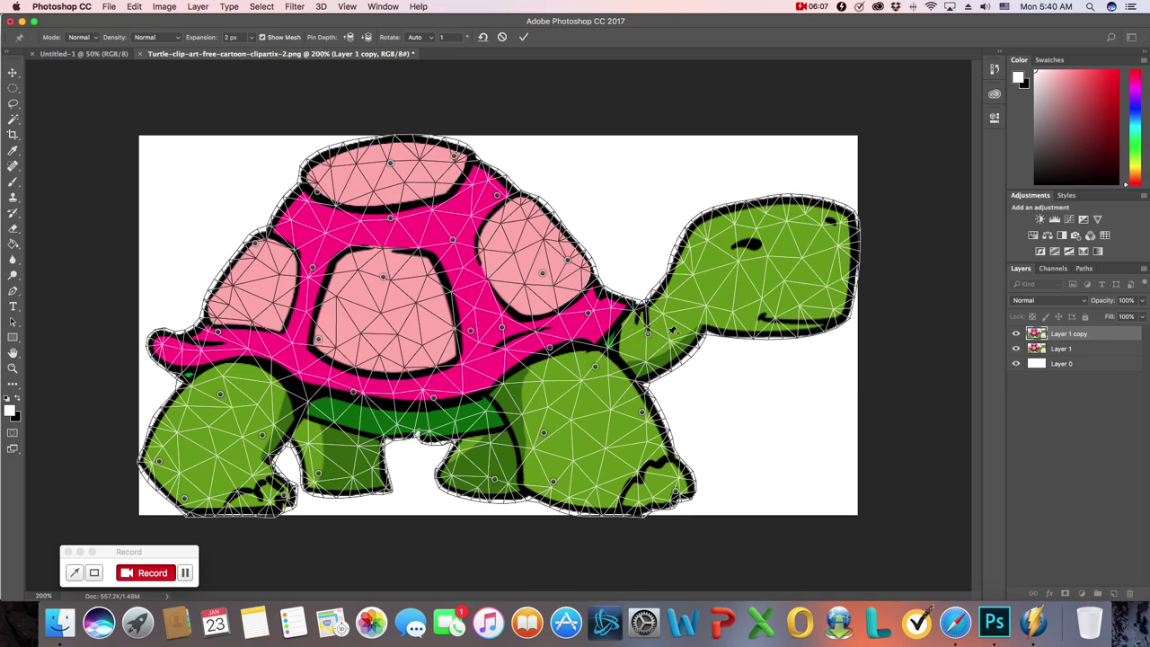
left_click(831, 242)
left_click_drag(832, 243, 819, 328)
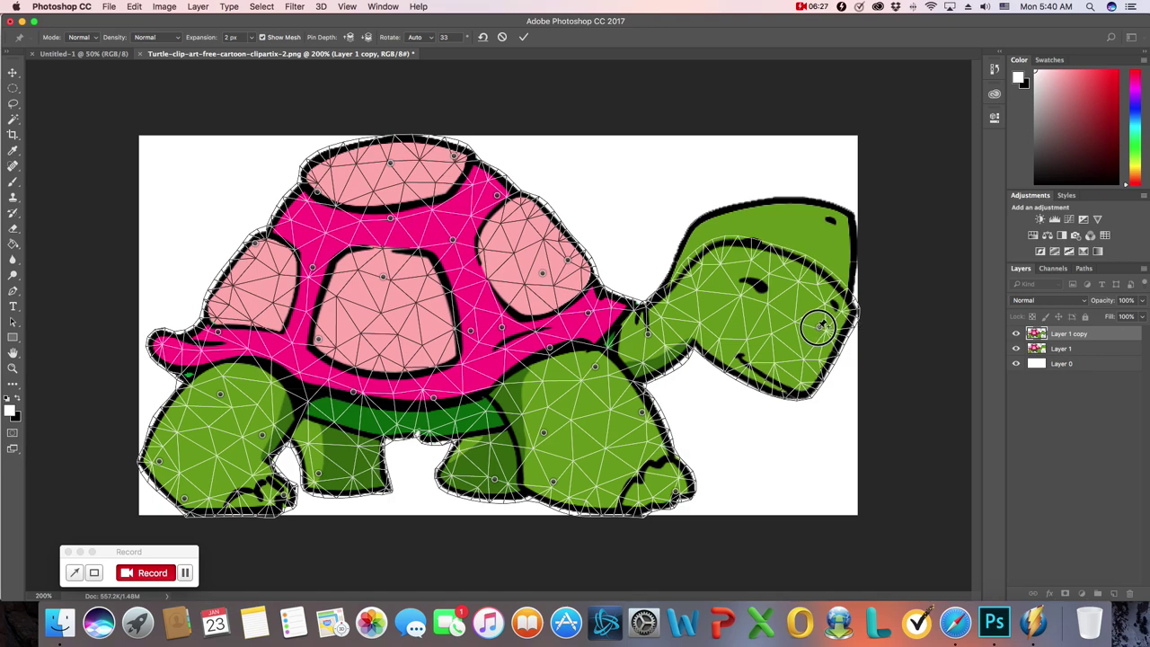
left_click_drag(819, 327, 825, 278)
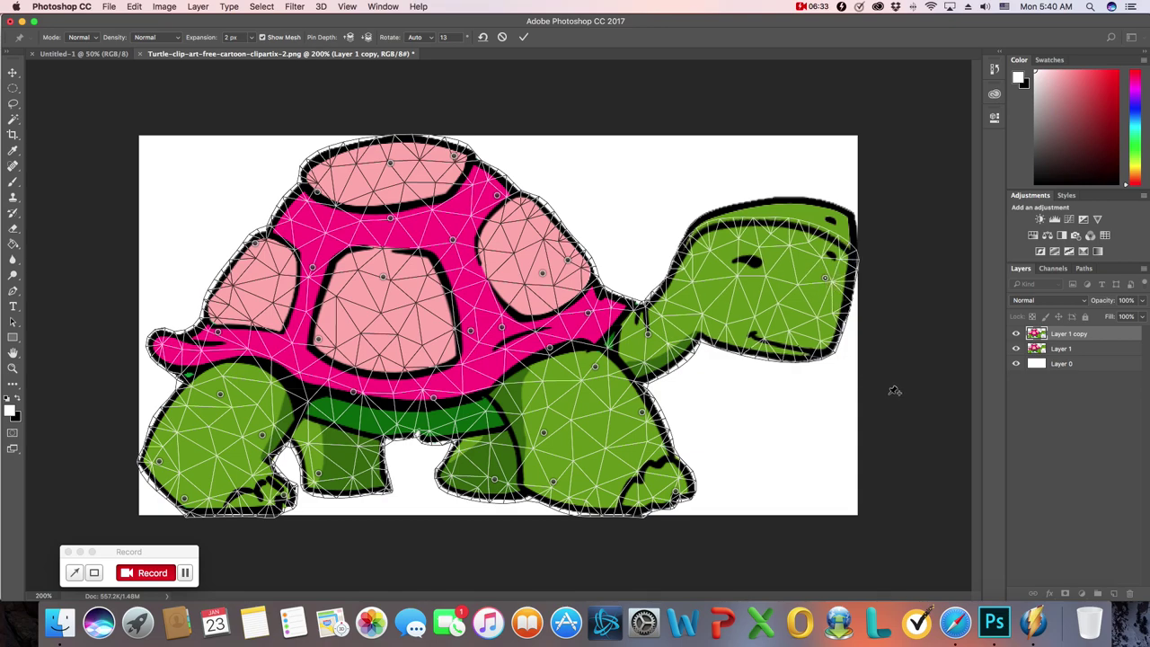
key("Return")
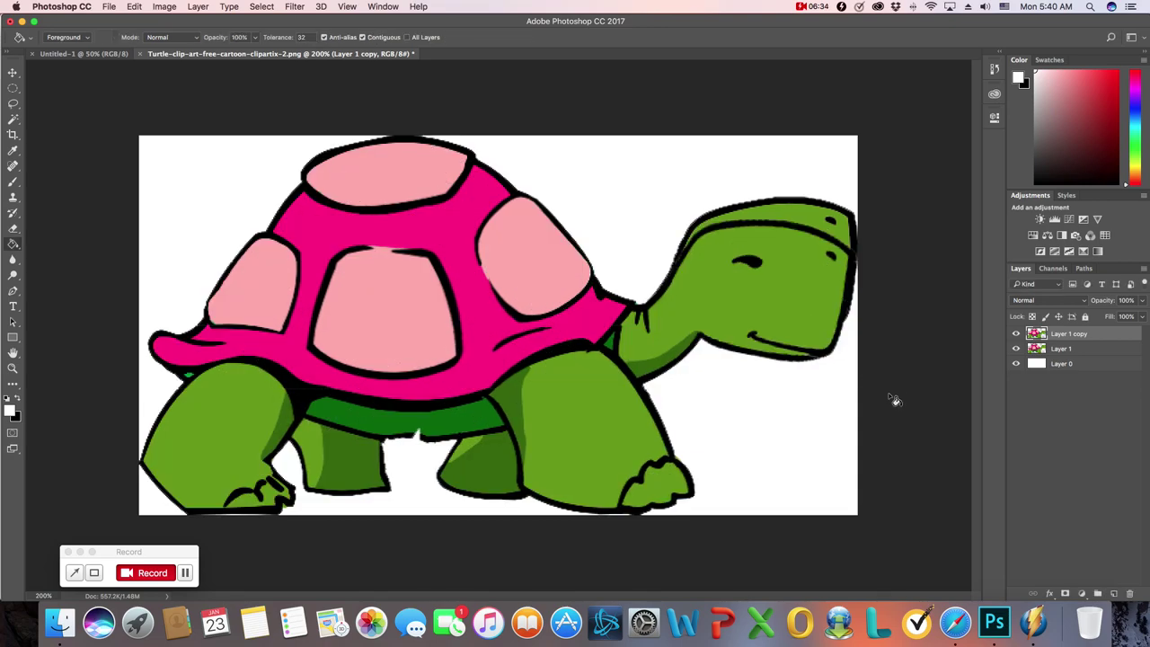
Toggle Layer 1's visibility to compare the warped head with the older pose.
left_click(1016, 351)
left_click(1016, 350)
left_click(1016, 350)
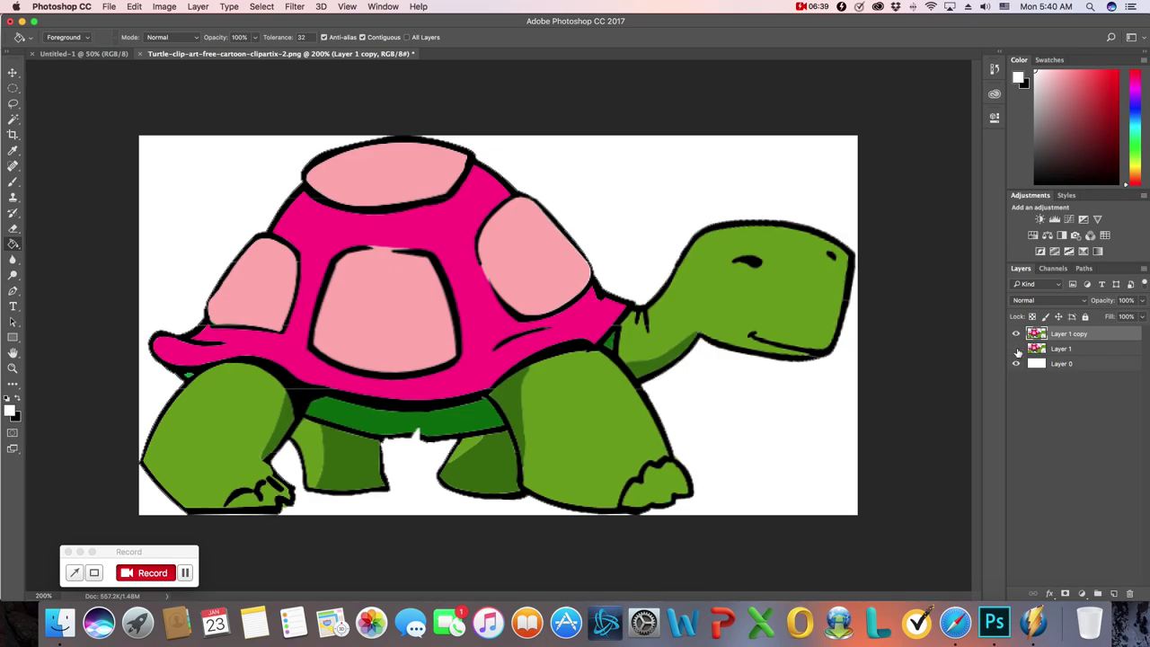
left_click(1016, 349)
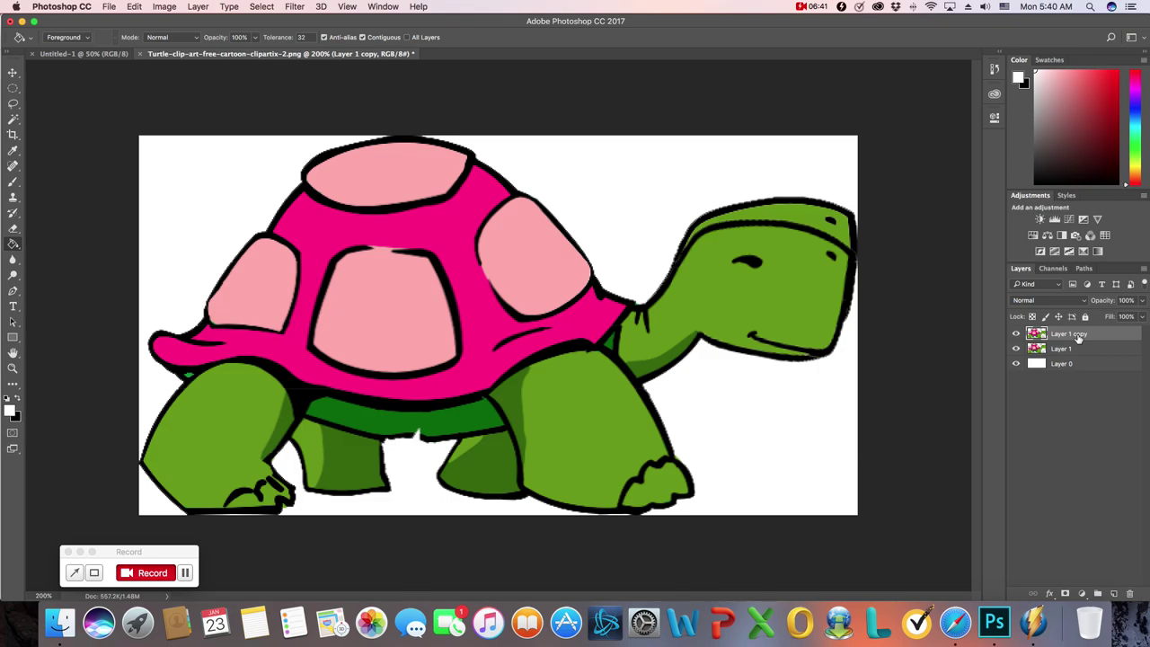
Duplicate Layer 1 copy as Layer 1 copy 2, then hide Layer 1 copy and Layer 1.
right_click(1068, 338)
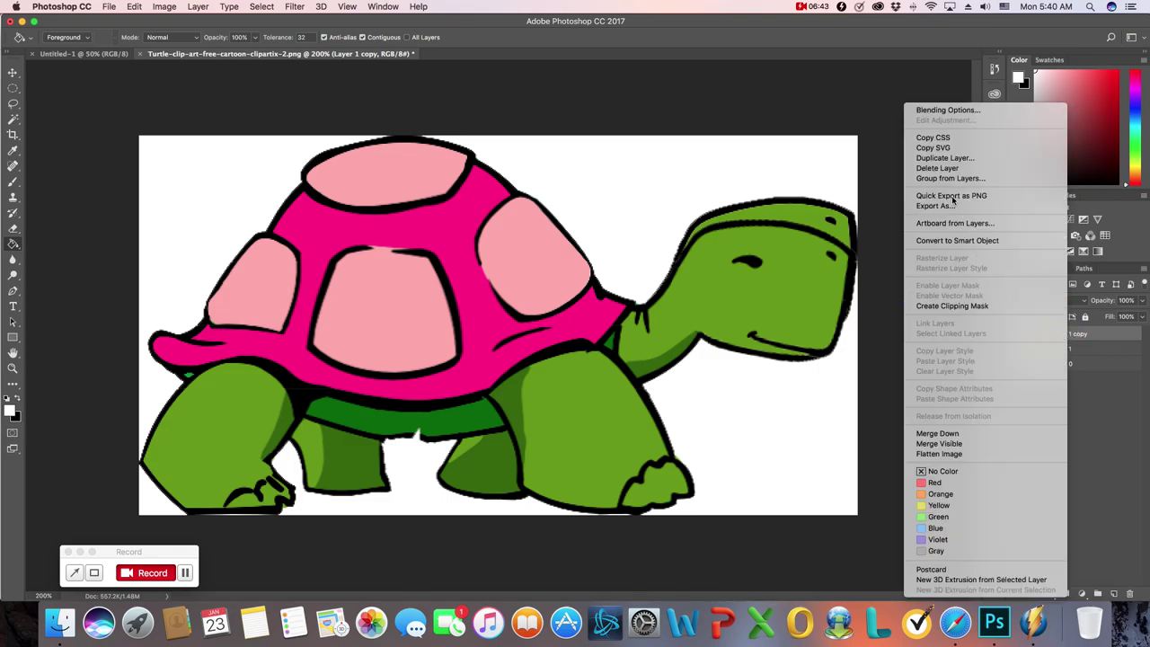
left_click(945, 160)
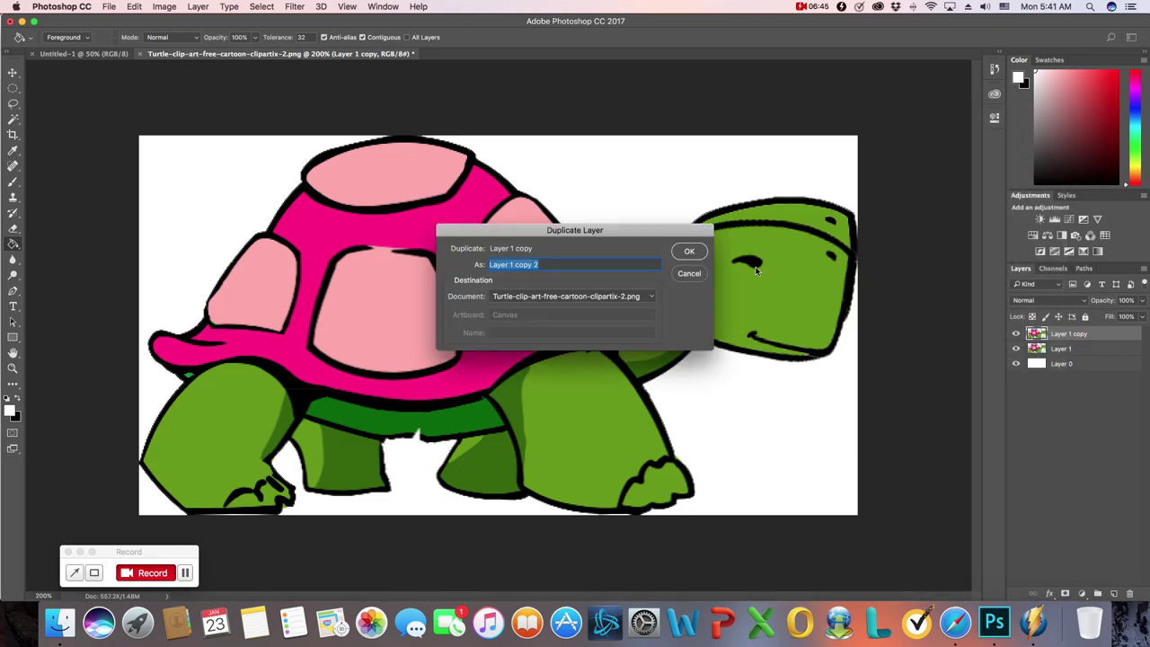
left_click(690, 256)
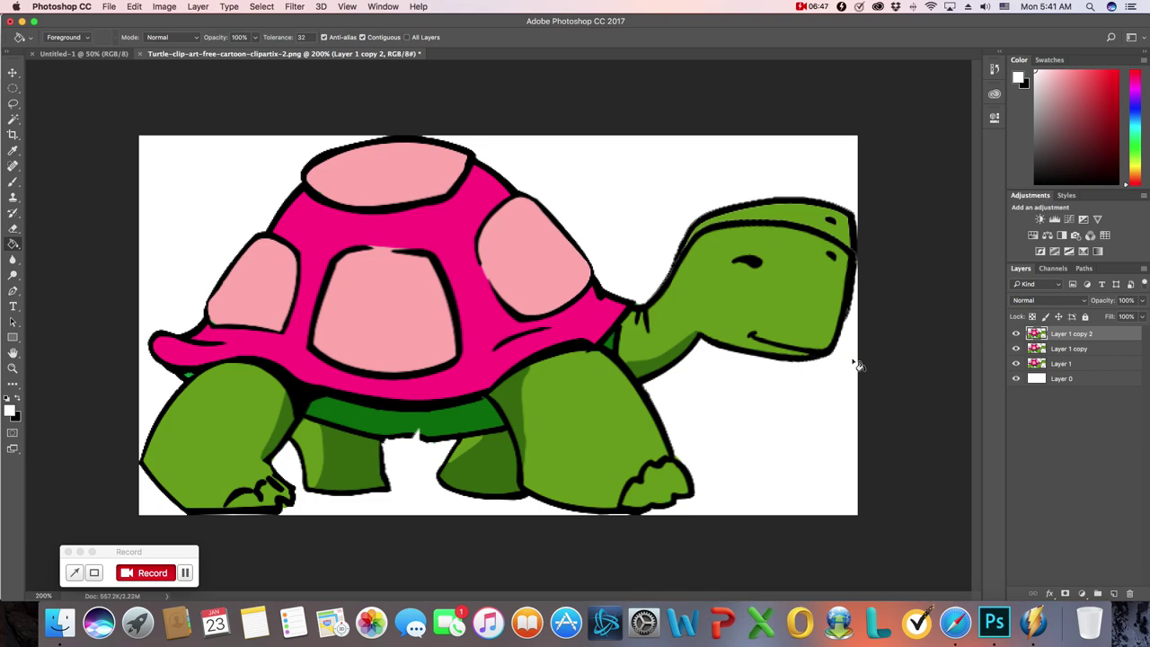
left_click(1016, 349)
left_click(1017, 363)
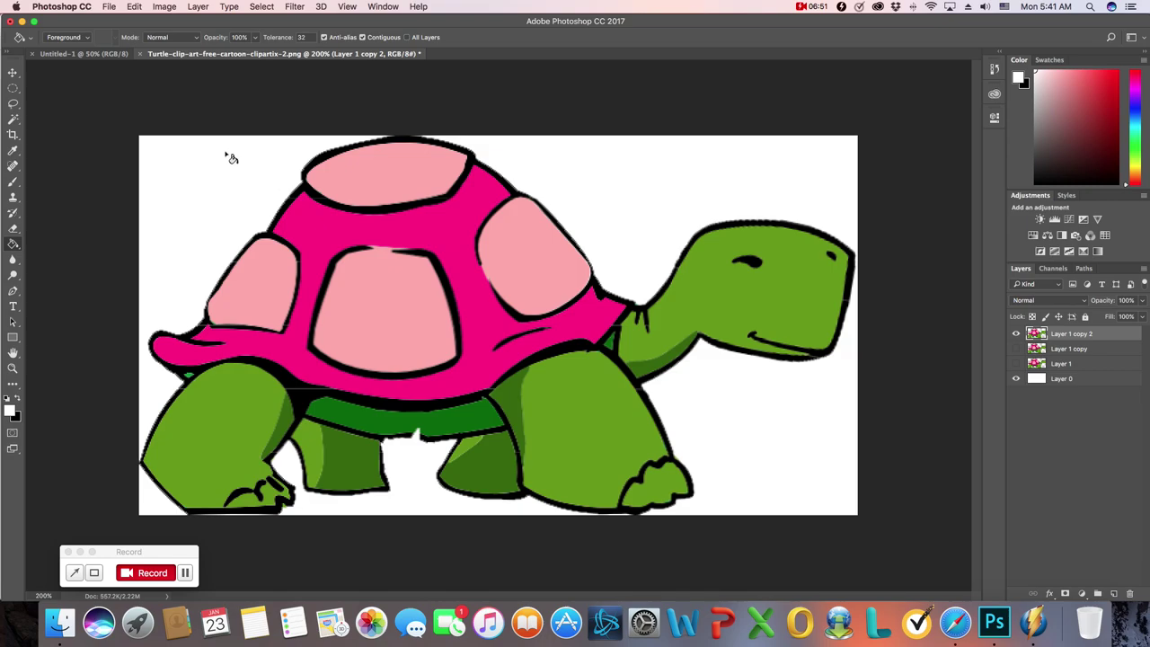
left_click(135, 7)
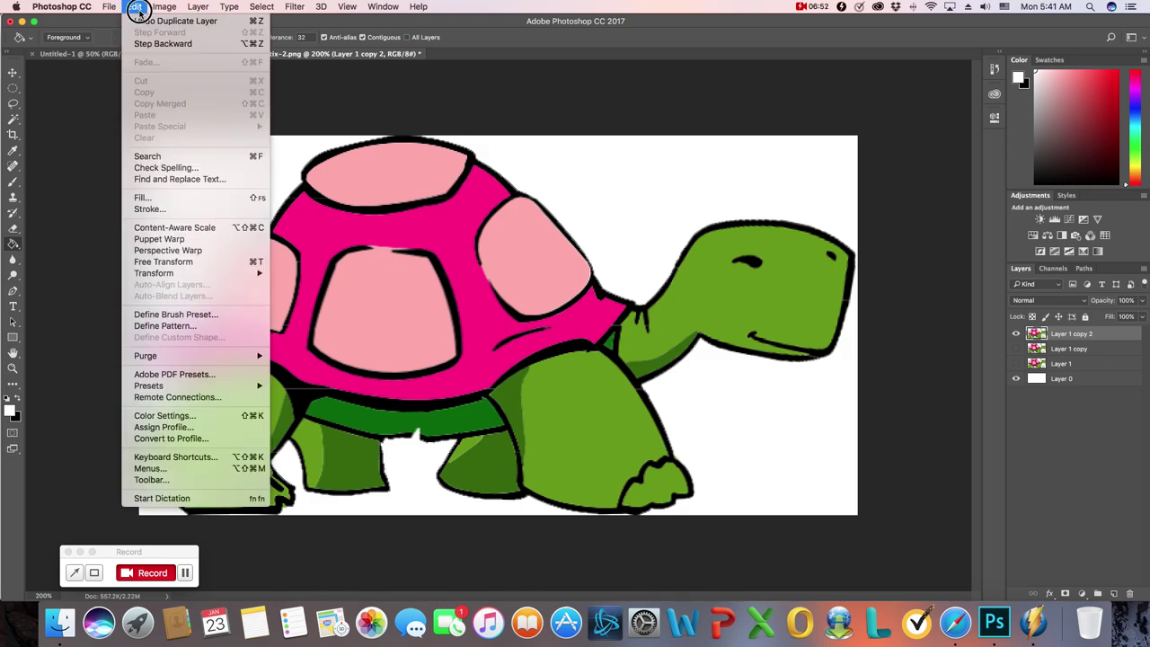
left_click(168, 251)
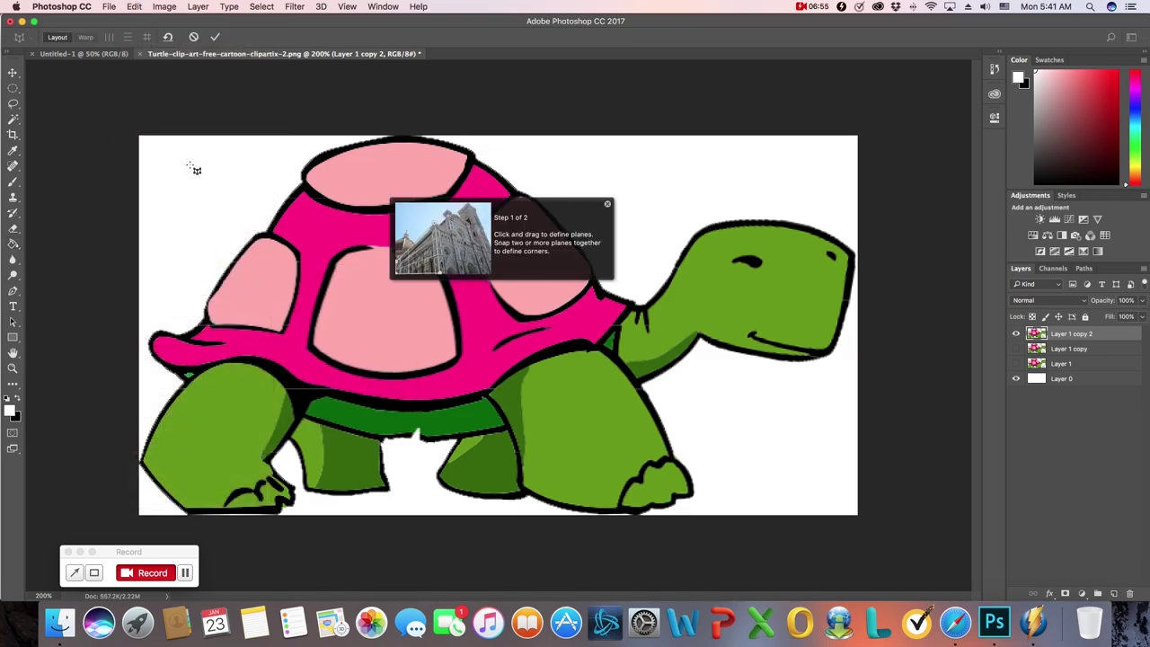
left_click(608, 206)
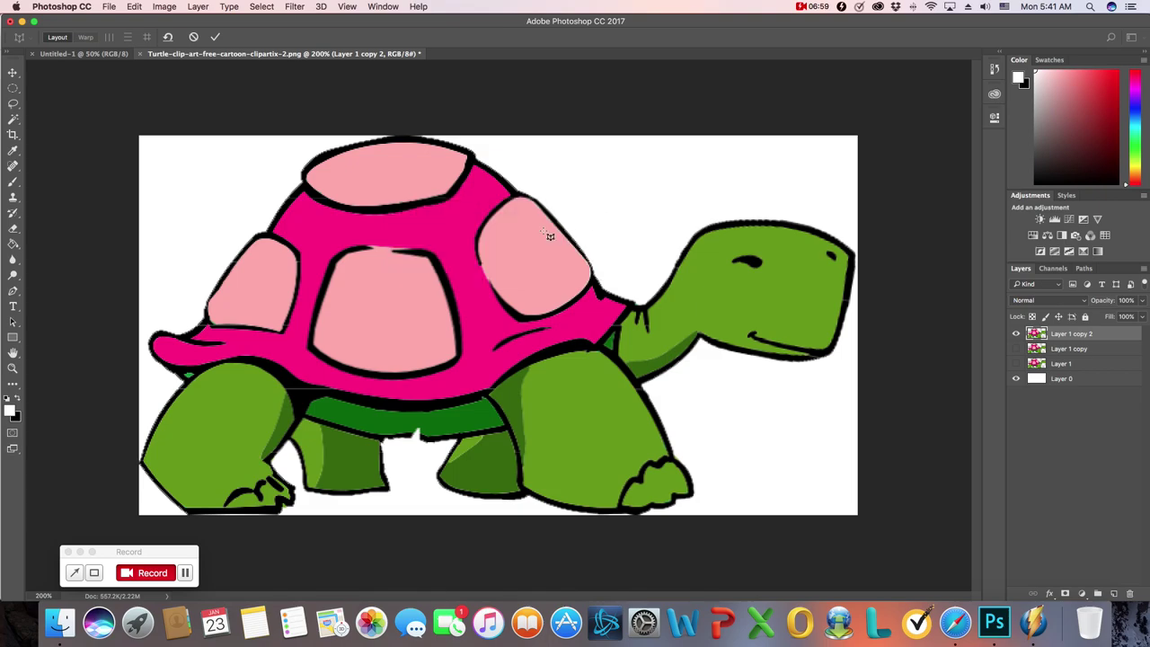
left_click(134, 7)
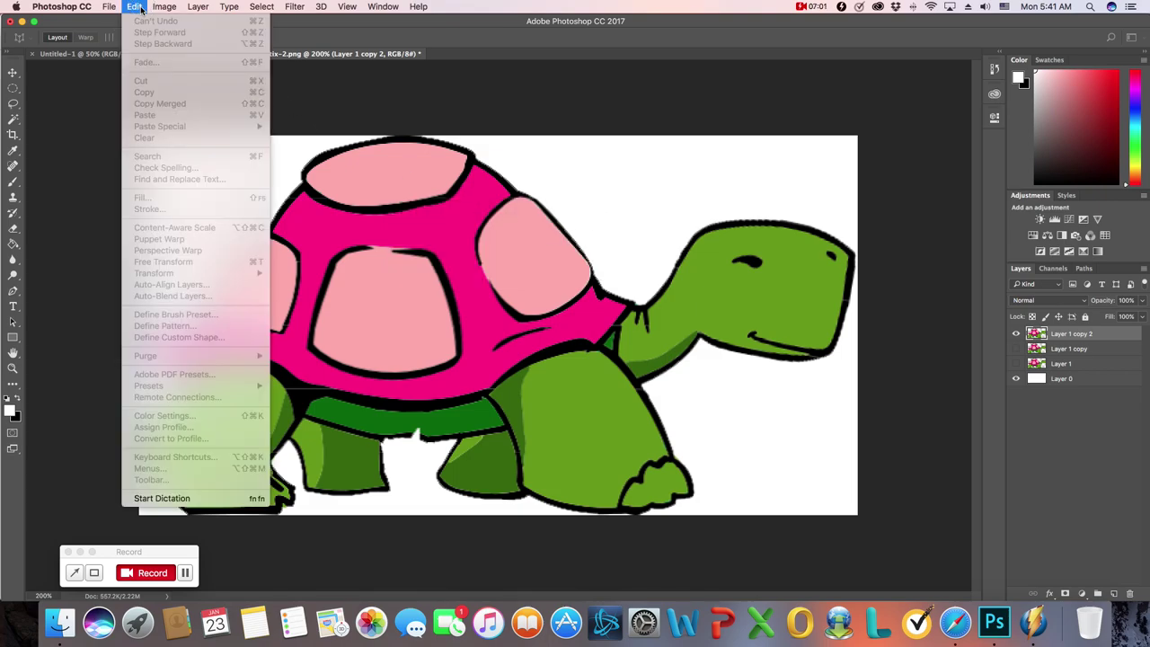
left_click(136, 8)
key("g")
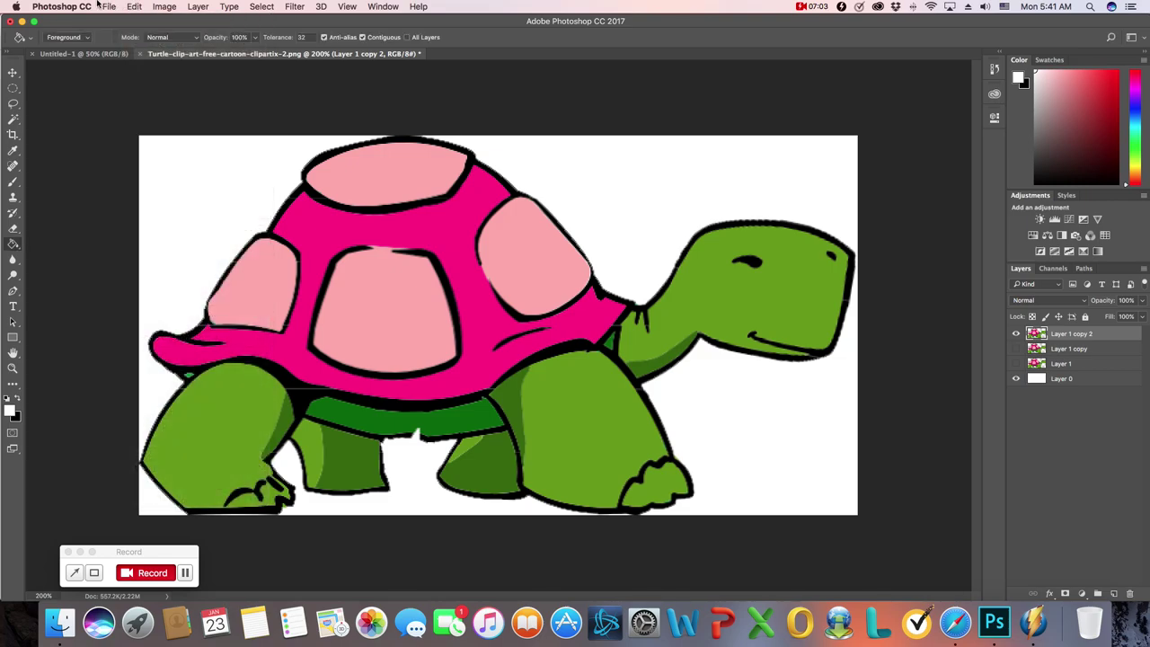
left_click(133, 6)
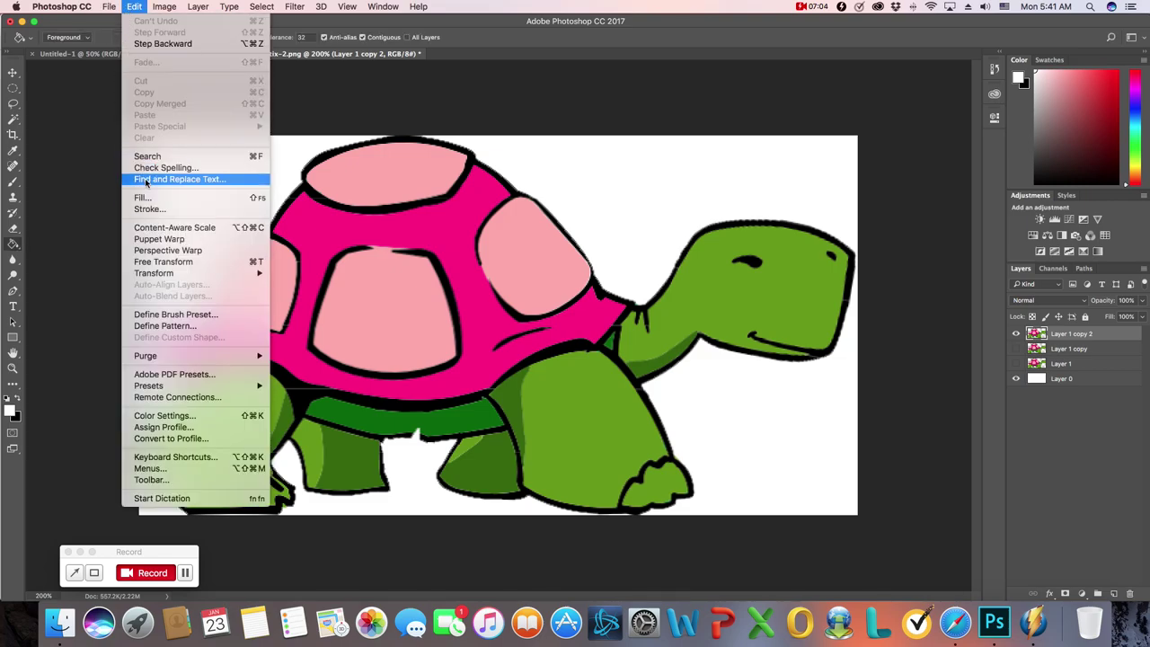
Start a Puppet Warp on Layer 1 copy 2 and pin the legs, belly and shell outline.
left_click(188, 239)
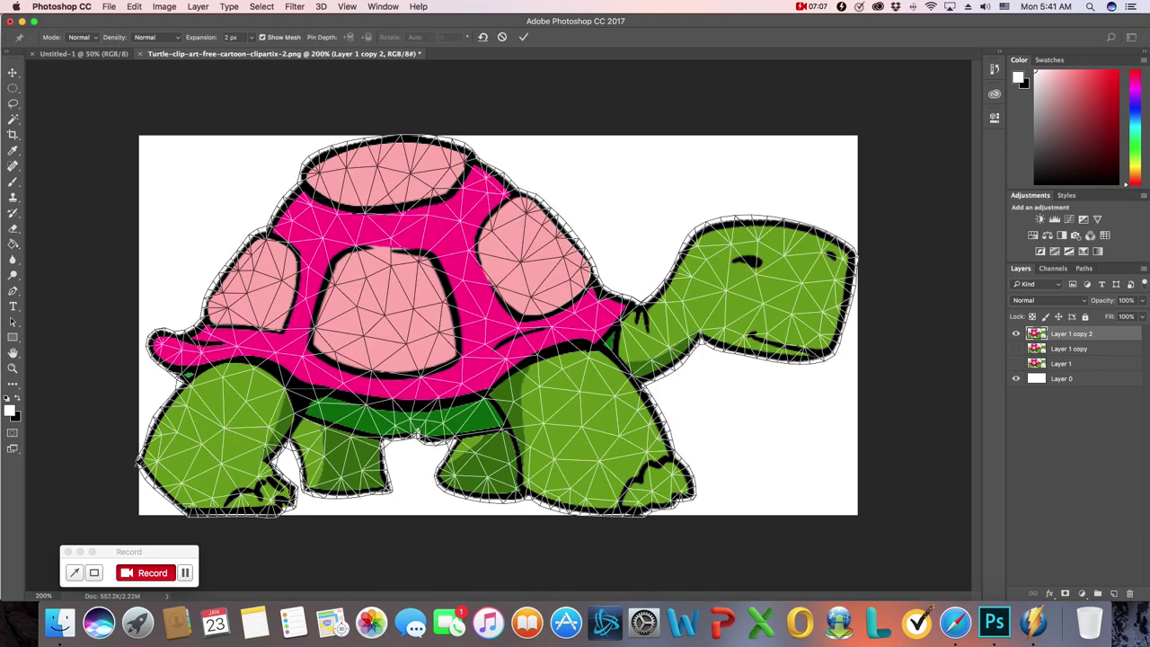
left_click(153, 464)
left_click(184, 492)
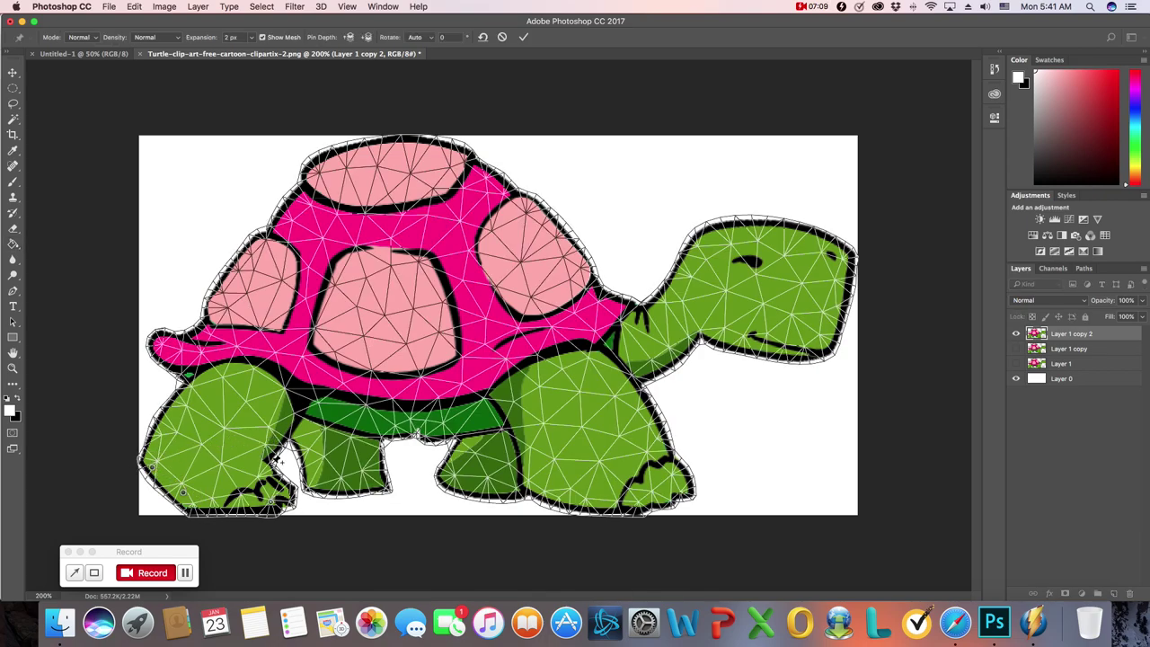
left_click(285, 418)
left_click(222, 362)
left_click(264, 250)
left_click(331, 174)
left_click(389, 159)
left_click(457, 152)
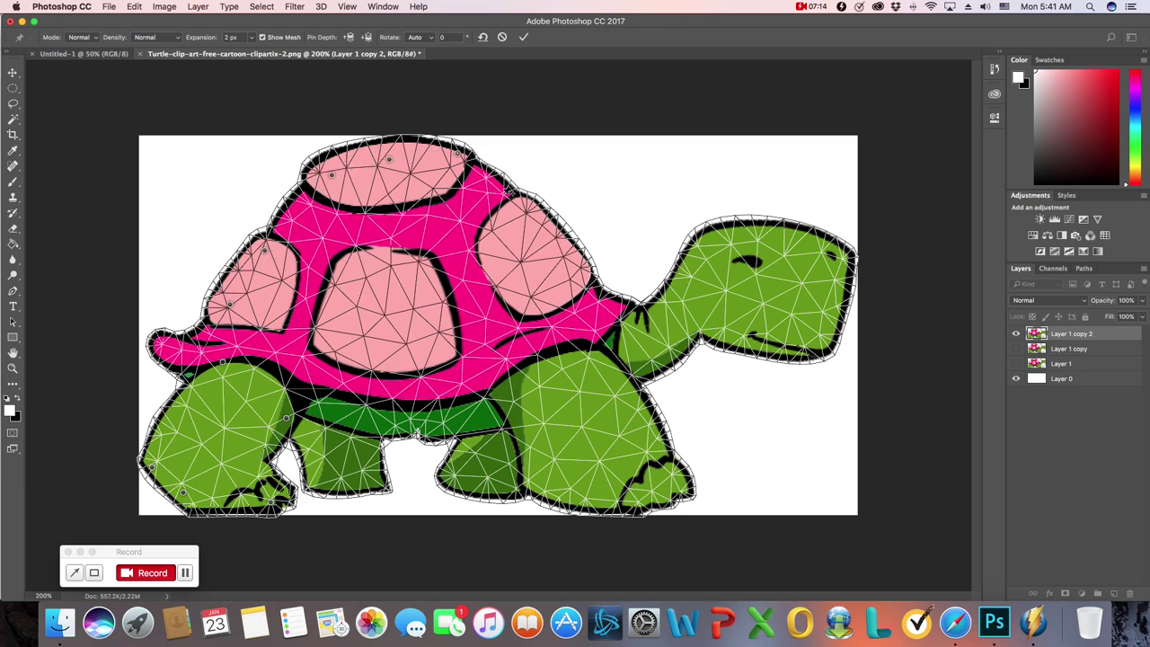
left_click(538, 232)
left_click(566, 295)
left_click(612, 396)
left_click(350, 422)
left_click(340, 485)
left_click(488, 483)
left_click(568, 490)
left_click(662, 491)
Pin the shell interior, front leg and neck, then drag the head pin down to bend the head.
left_click(558, 368)
left_click(378, 254)
left_click(325, 290)
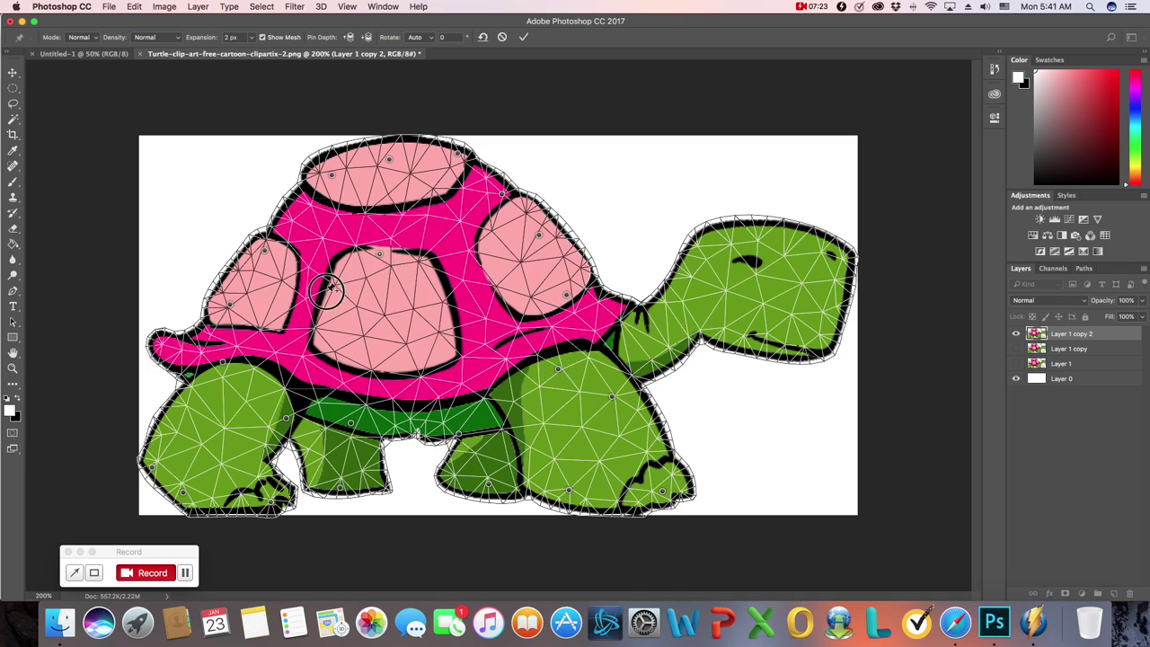
left_click(490, 277)
left_click(454, 213)
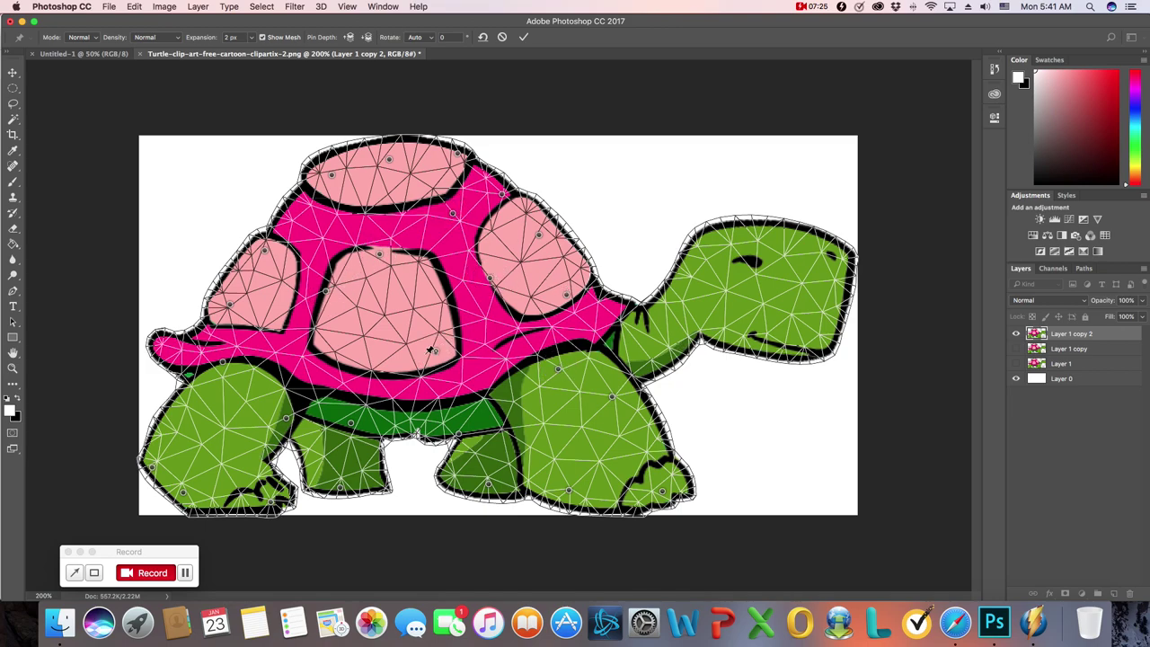
left_click(301, 347)
left_click(567, 440)
left_click(598, 306)
left_click(658, 331)
left_click(842, 262)
left_click_drag(843, 263, 842, 292)
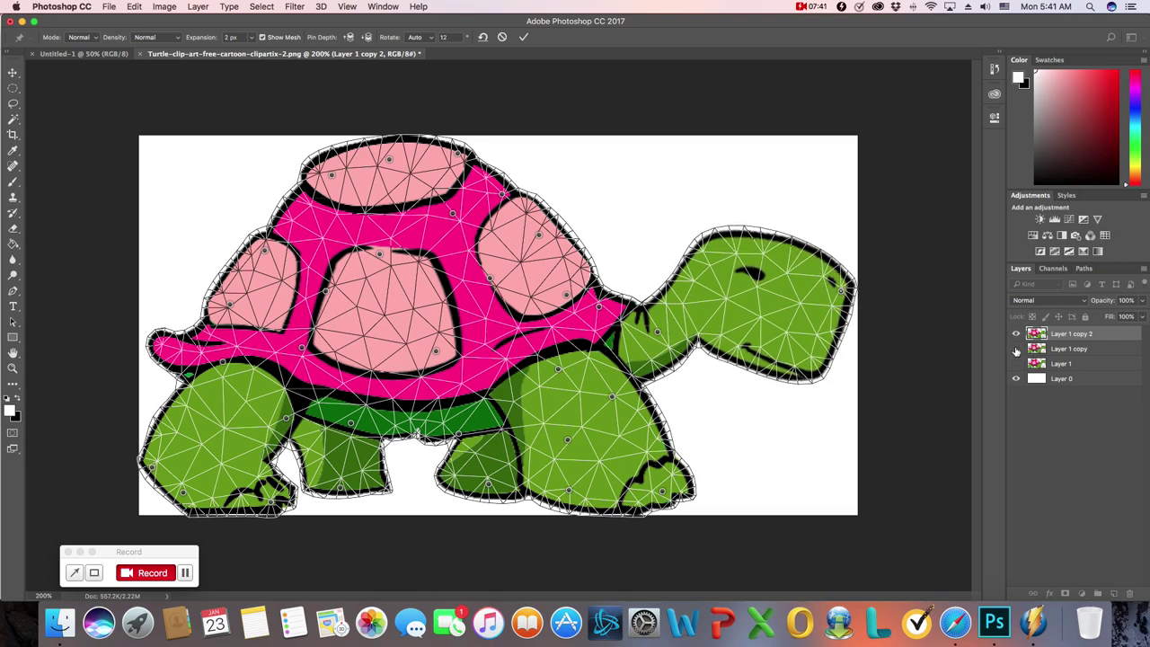
left_click_drag(841, 290, 842, 297)
Commit the head warp and cycle the turtle layers' visibility to compare head poses.
key("Return")
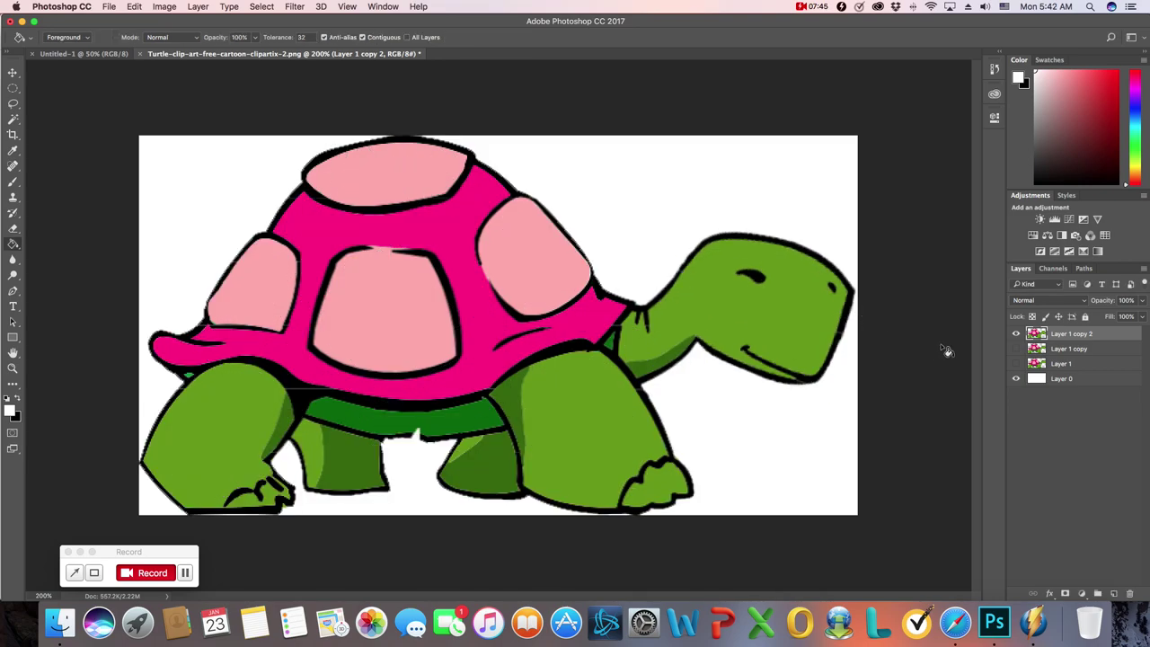
left_click(1016, 349)
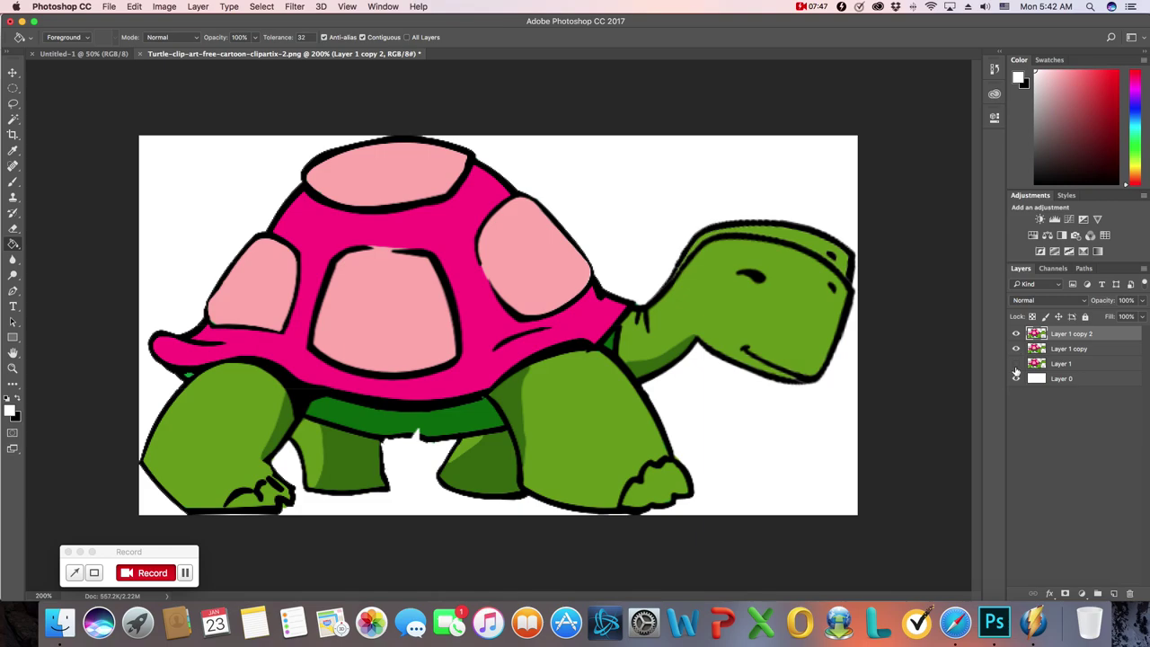
left_click(1016, 363)
left_click(1016, 333)
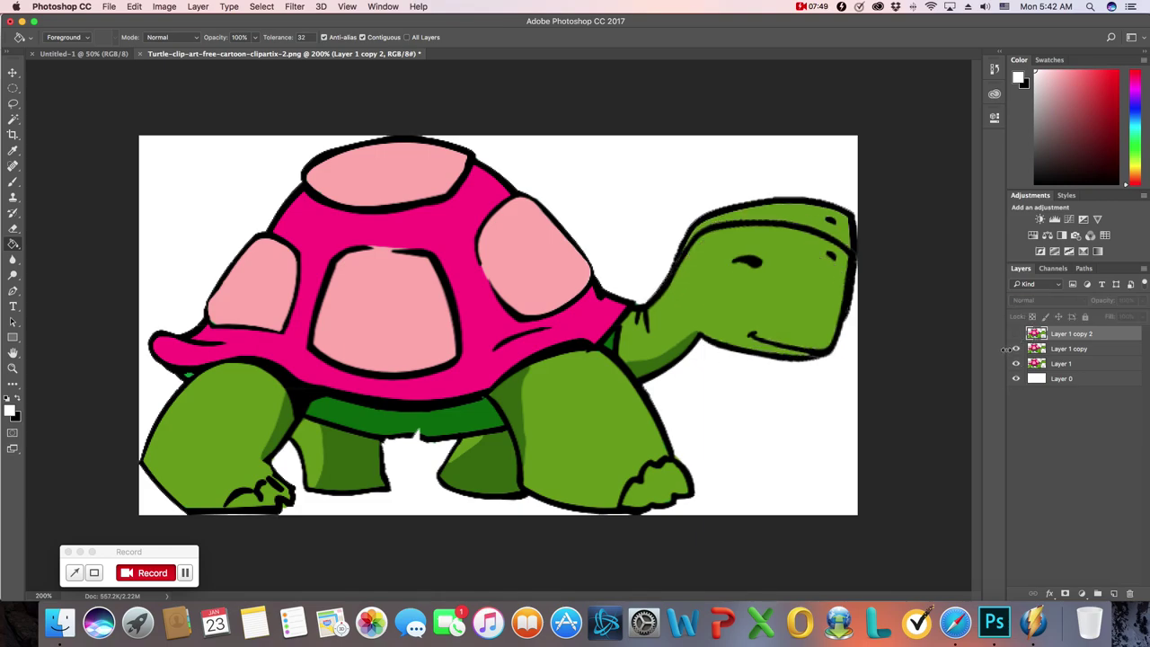
left_click(1016, 349)
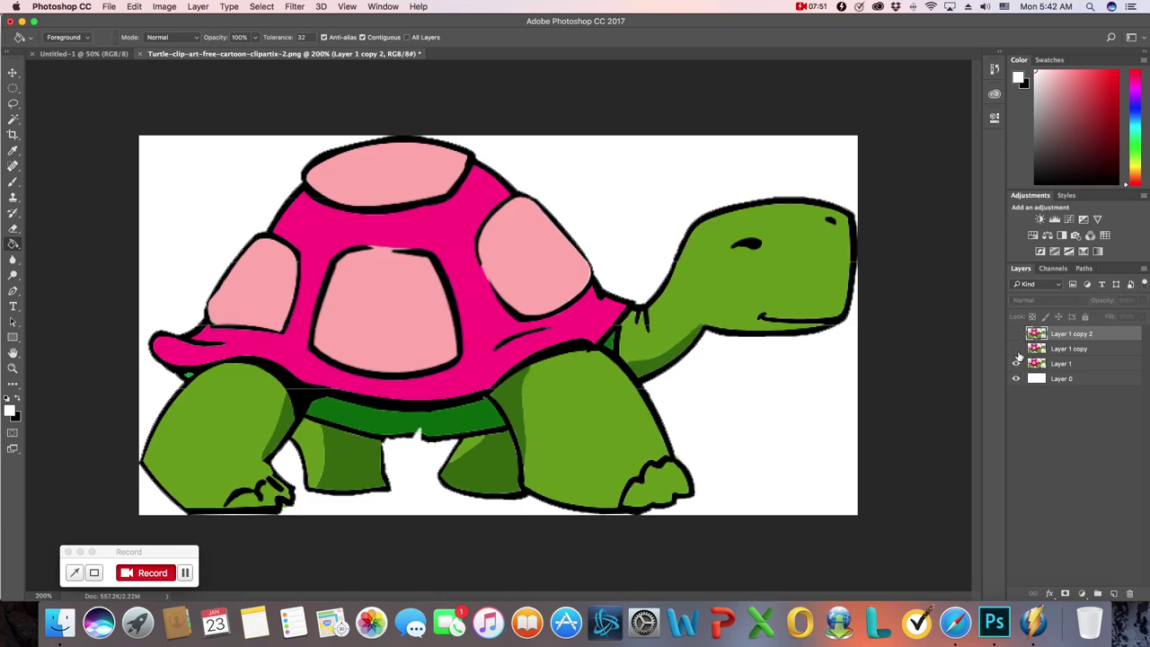
left_click(1016, 364)
Toggle Layer 1 copy, Layer 1 copy 2 and Layer 1 back on, leaving every turtle layer visible.
left_click(1017, 349)
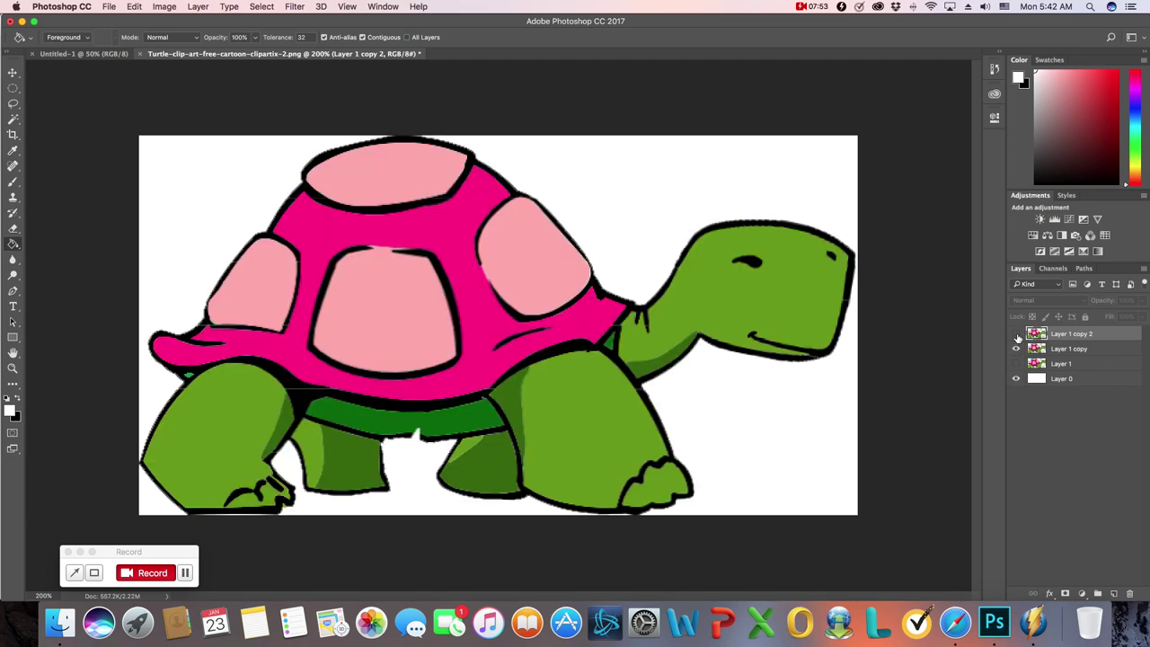
left_click(1016, 335)
left_click(1017, 362)
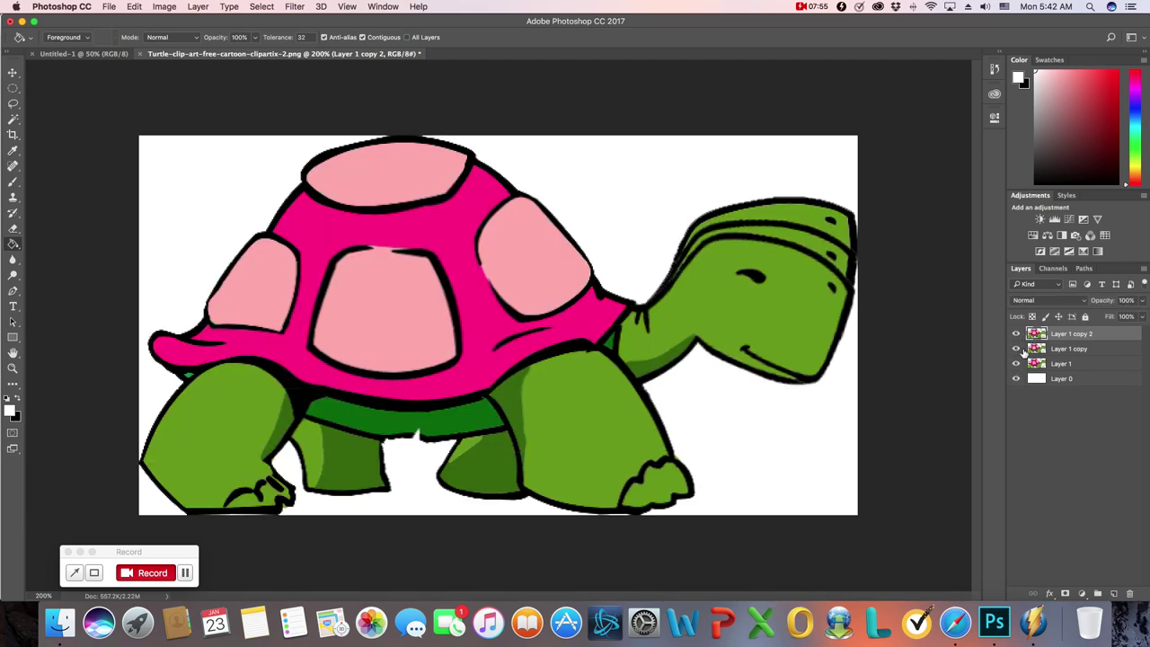
left_click(1016, 349)
left_click(1017, 334)
left_click(1016, 351)
left_click(1017, 334)
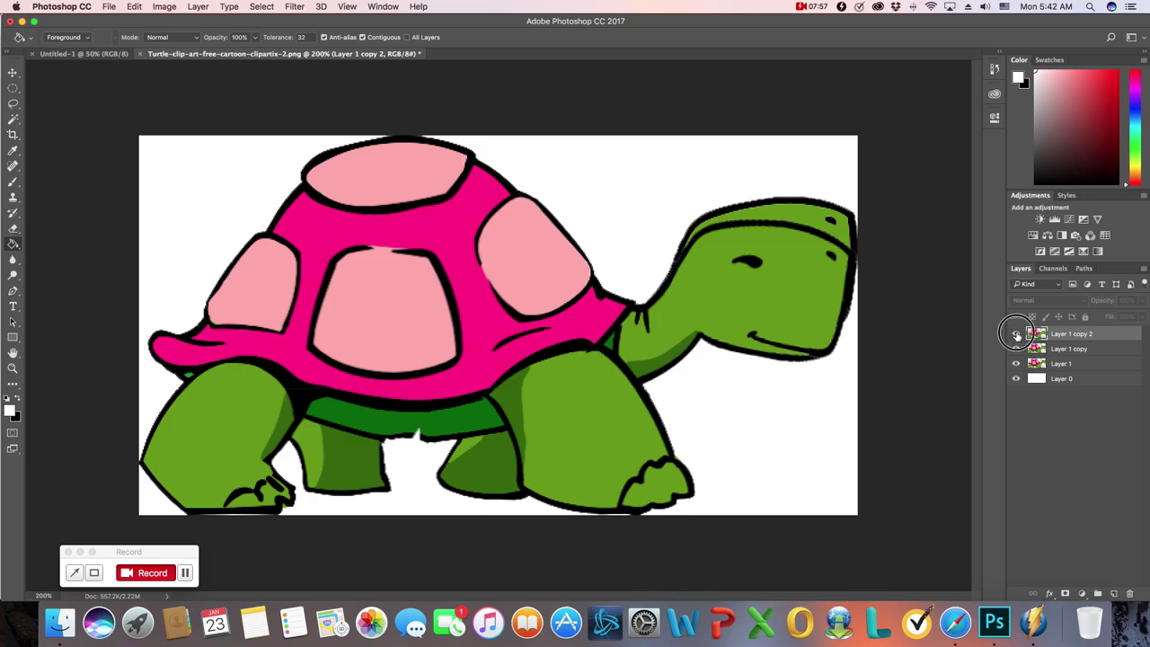
left_click(1016, 333)
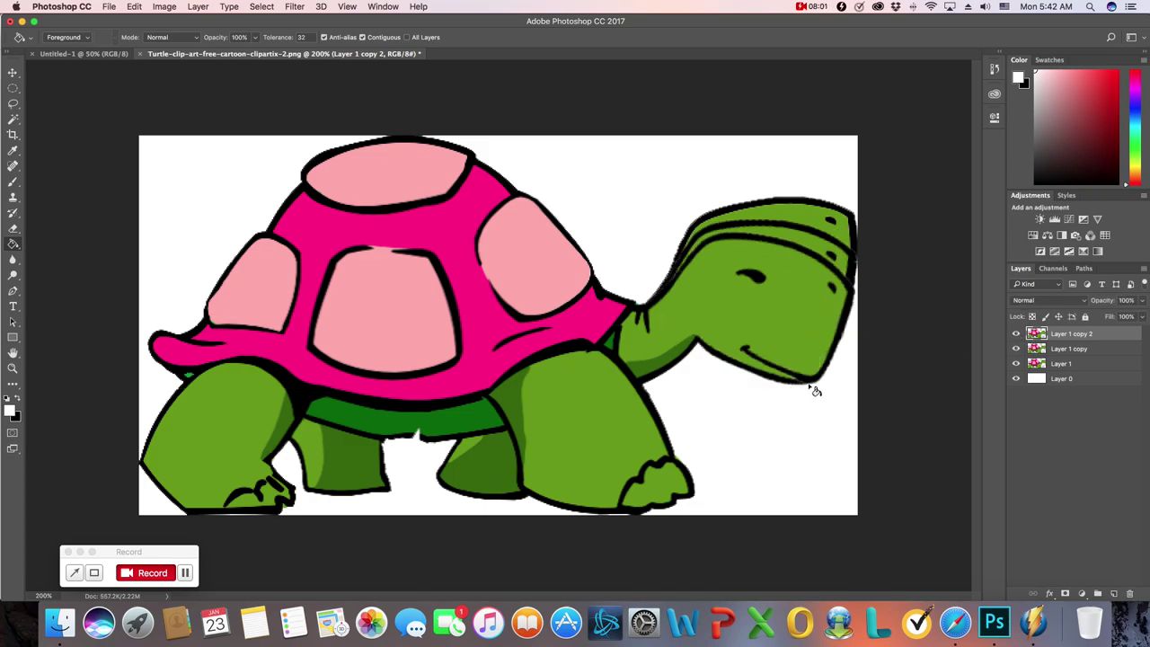
Duplicate Layer 1 copy 2 into Layer 1 copy 3, then hide Layer 1 copy, Layer 1 and Layer 1 copy 2.
right_click(1089, 339)
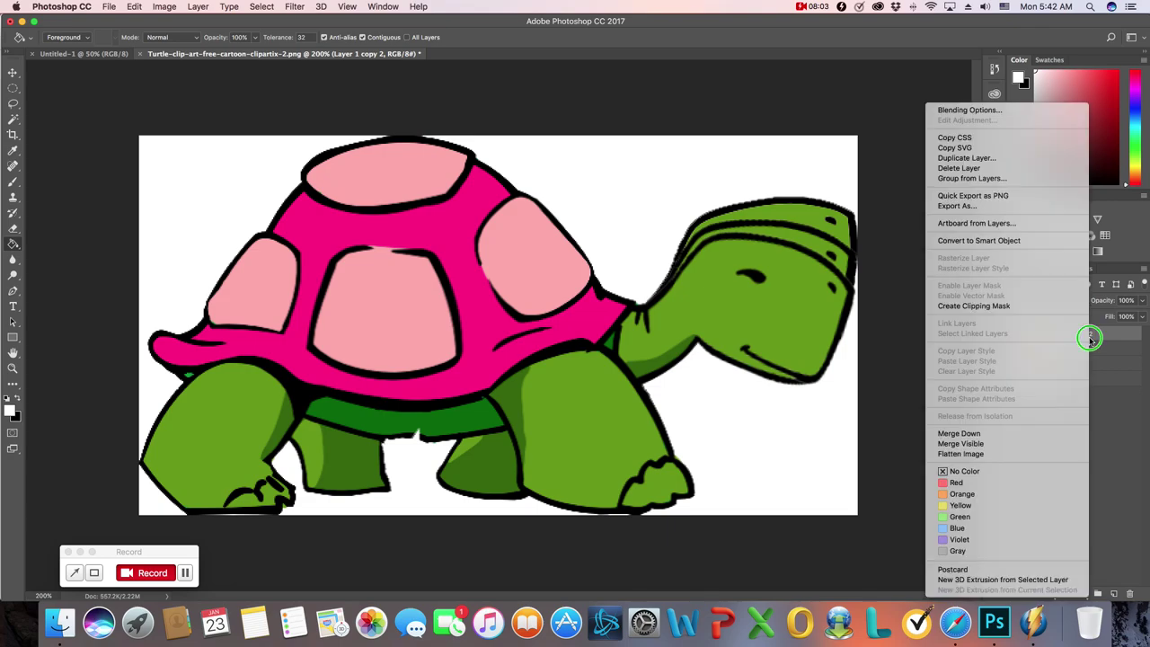
left_click(964, 159)
left_click(689, 252)
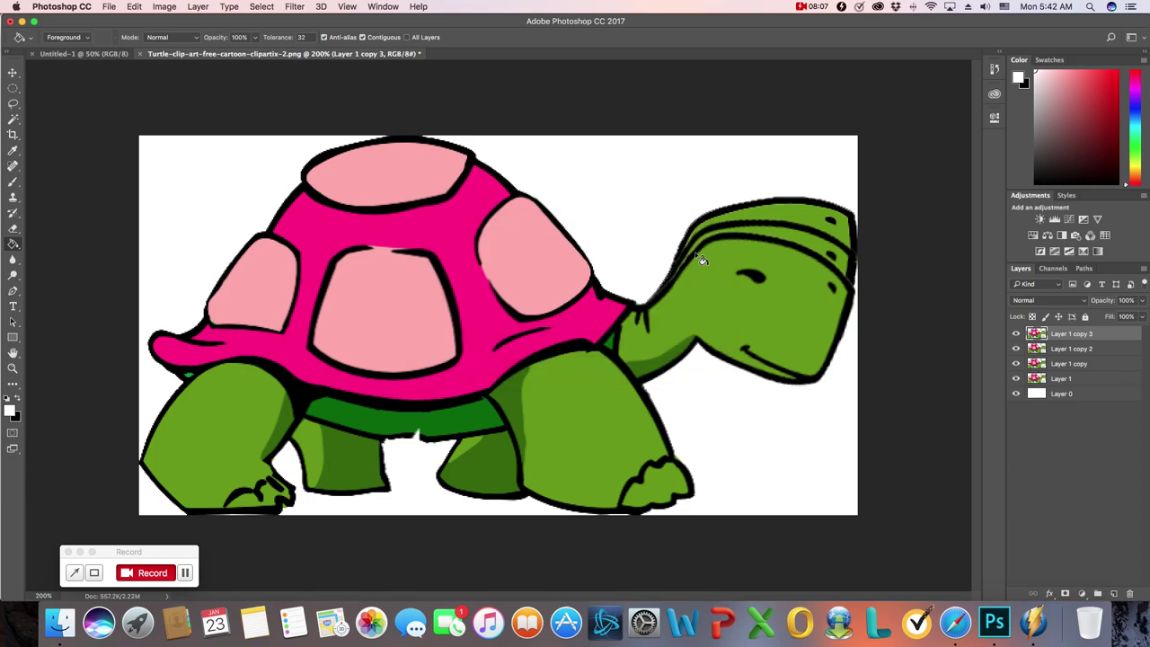
left_click(1016, 363)
left_click(1016, 378)
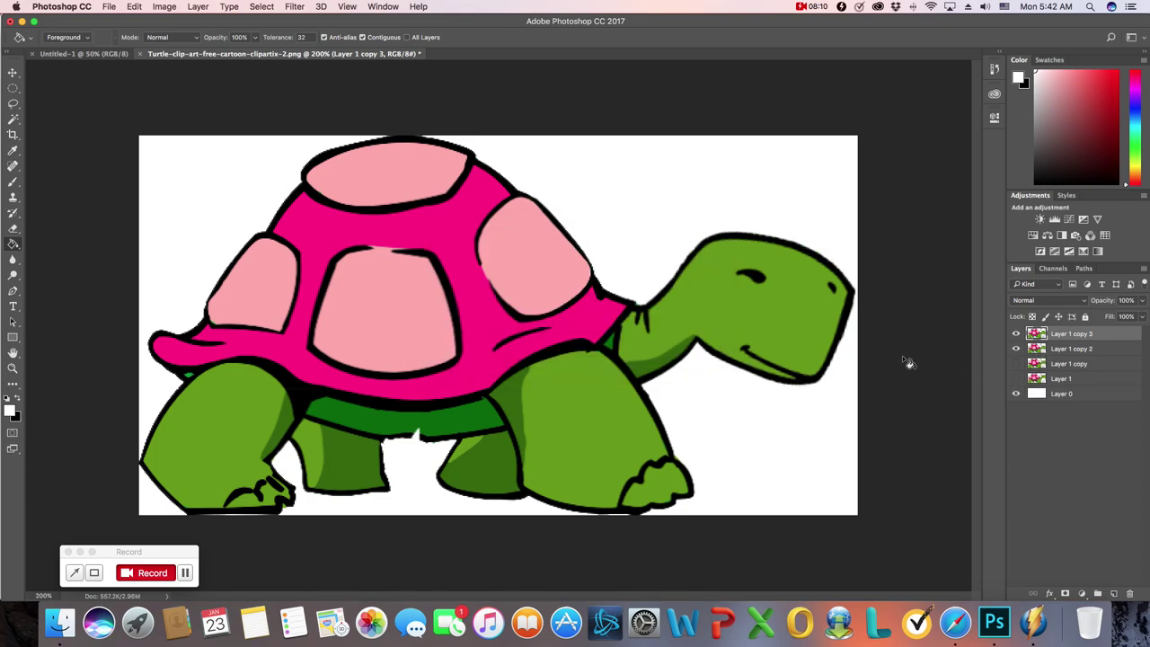
left_click(1016, 348)
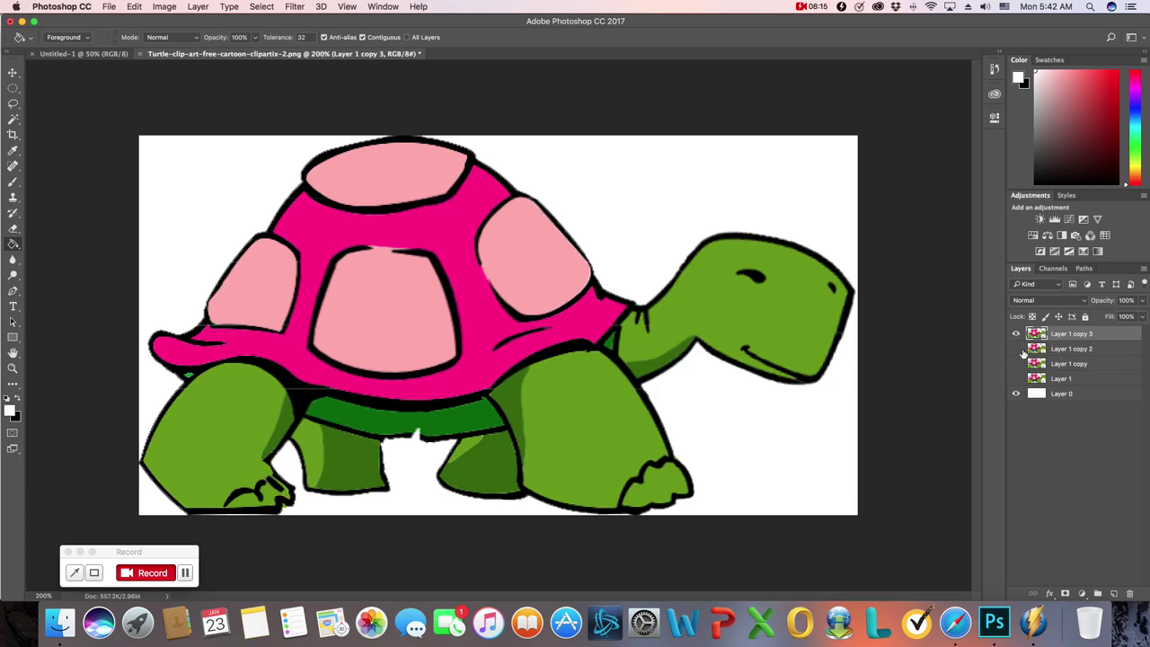
left_click(134, 6)
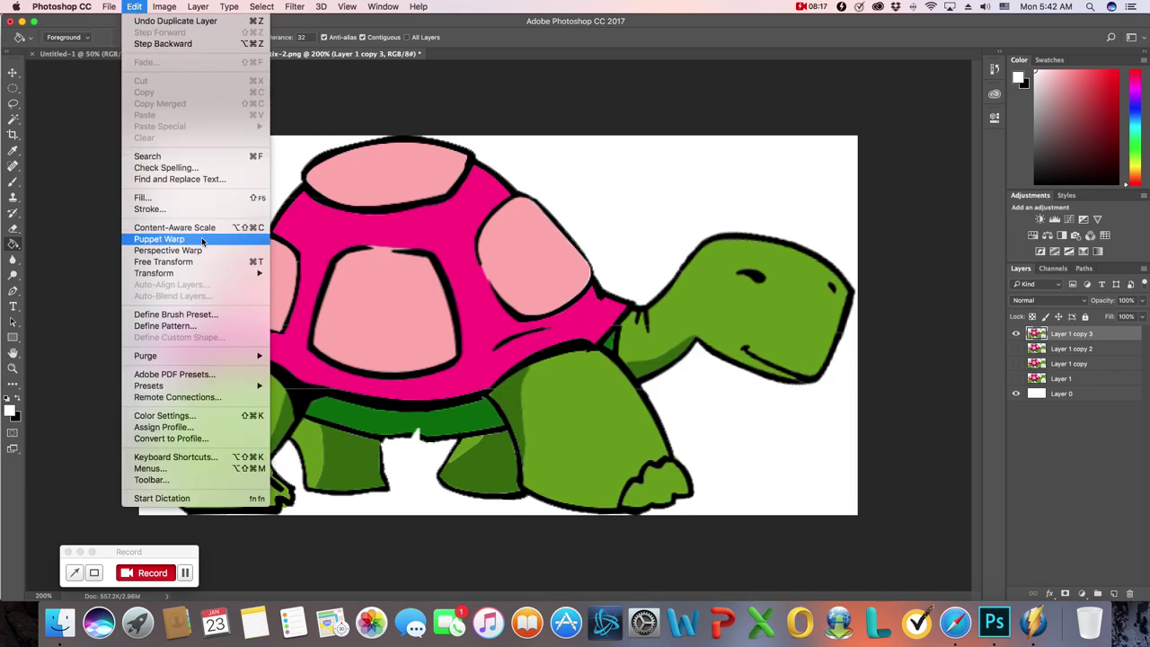
Start a Puppet Warp on Layer 1 copy 3 and pin the feet, shoulder and shell rim.
left_click(159, 239)
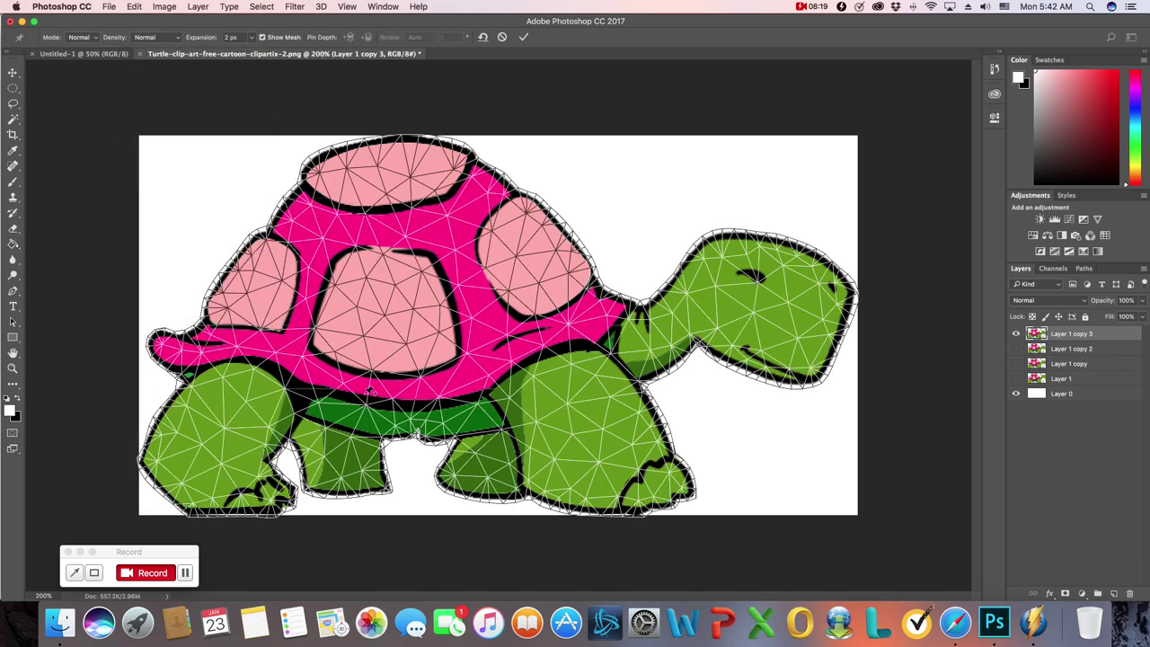
left_click(160, 468)
left_click(200, 501)
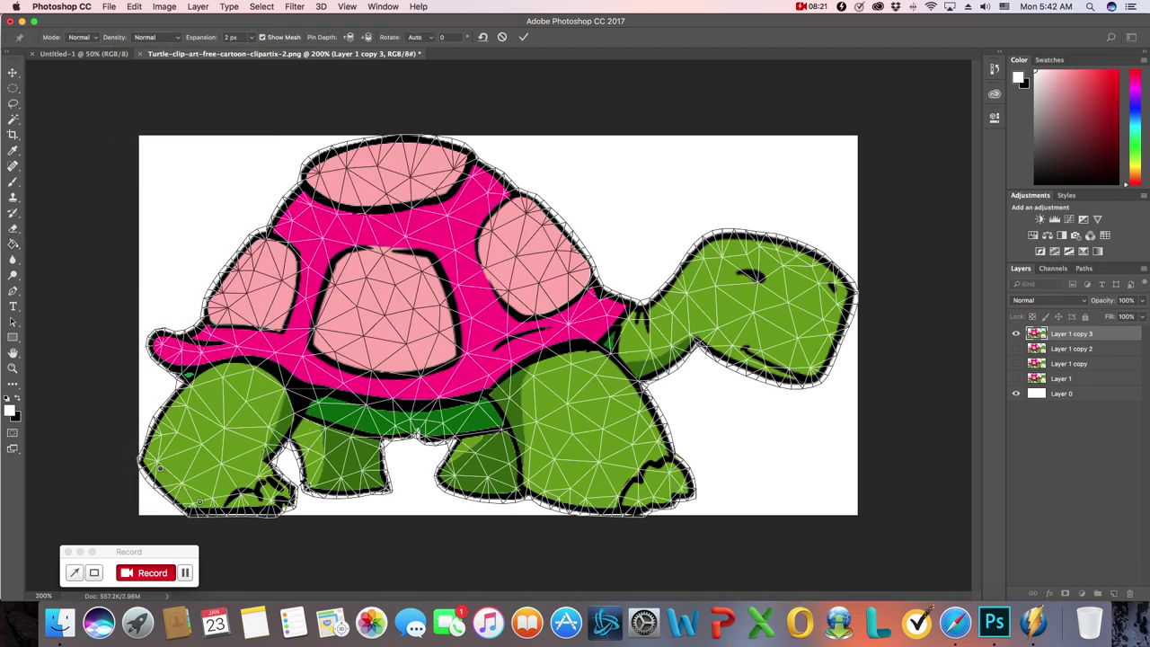
left_click(284, 491)
left_click(208, 388)
left_click(259, 414)
left_click(217, 336)
left_click(258, 256)
left_click(312, 200)
left_click(378, 160)
left_click(436, 160)
left_click(471, 175)
left_click(530, 217)
left_click(576, 278)
left_click(597, 321)
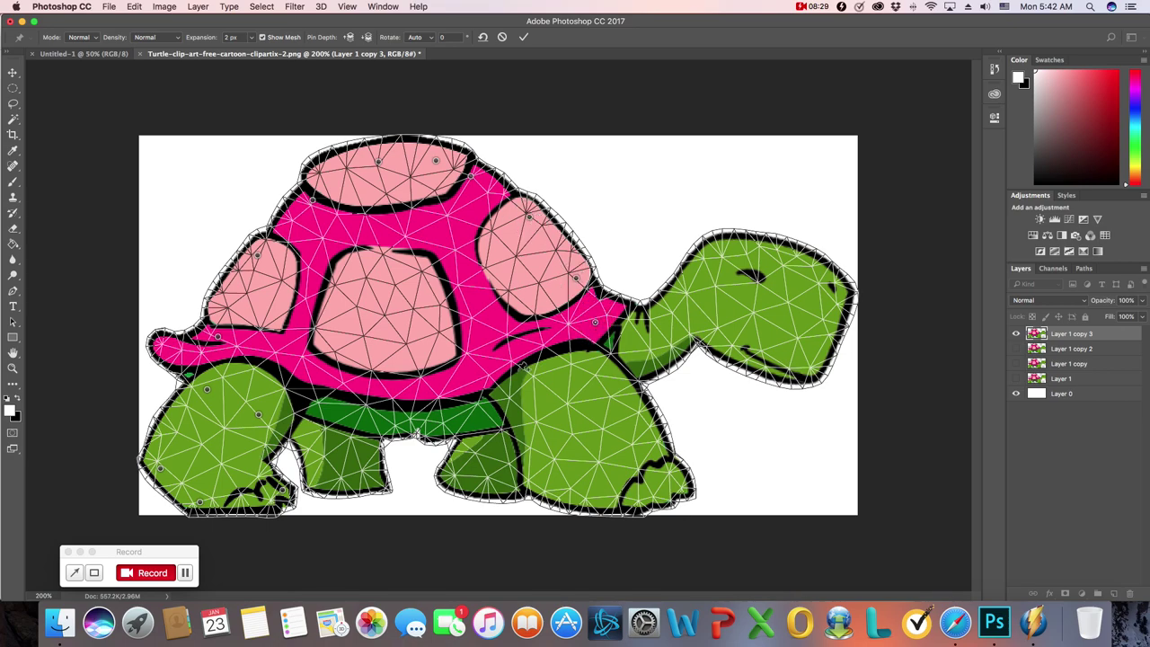
left_click(517, 369)
Pin the middle of the shell and all the legs so the body stays fixed.
left_click(314, 383)
left_click(329, 286)
left_click(356, 243)
left_click(414, 223)
left_click(456, 279)
left_click(508, 316)
left_click(399, 316)
left_click(471, 477)
left_click(493, 441)
left_click(533, 480)
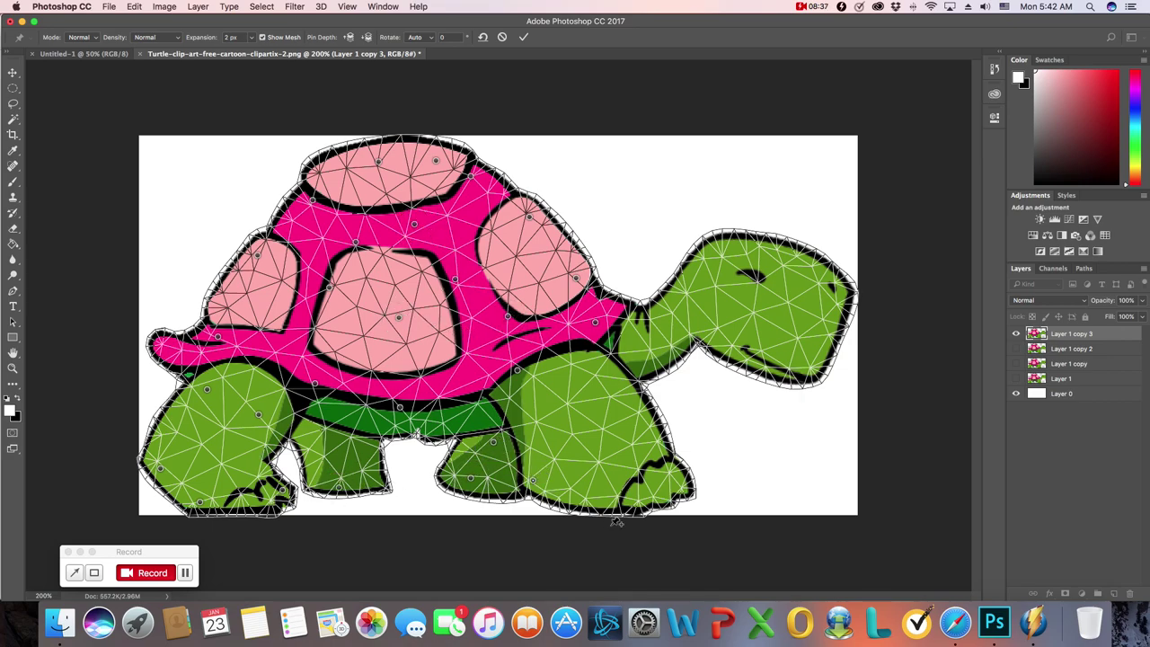
left_click(614, 493)
left_click(659, 489)
left_click(661, 437)
left_click(628, 395)
left_click(587, 367)
left_click(591, 455)
left_click(206, 441)
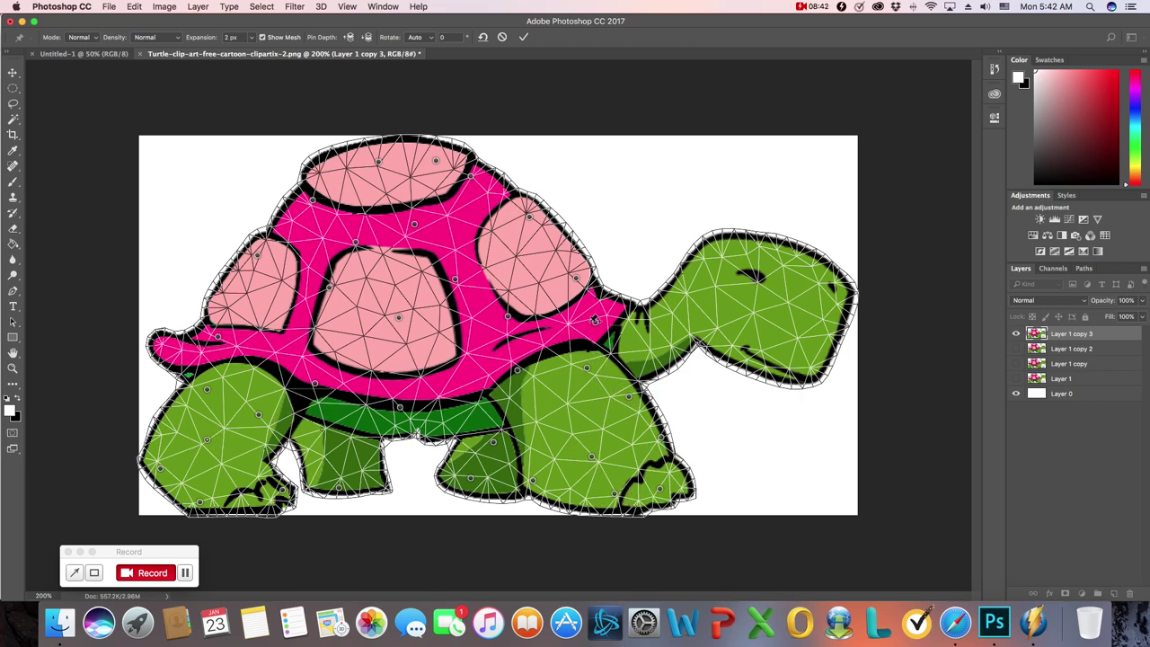
Add a neck pin, rotate the head down about 8 degrees, and apply the warp.
left_click(657, 336)
left_click_drag(835, 289, 859, 327)
key("Return")
key("g")
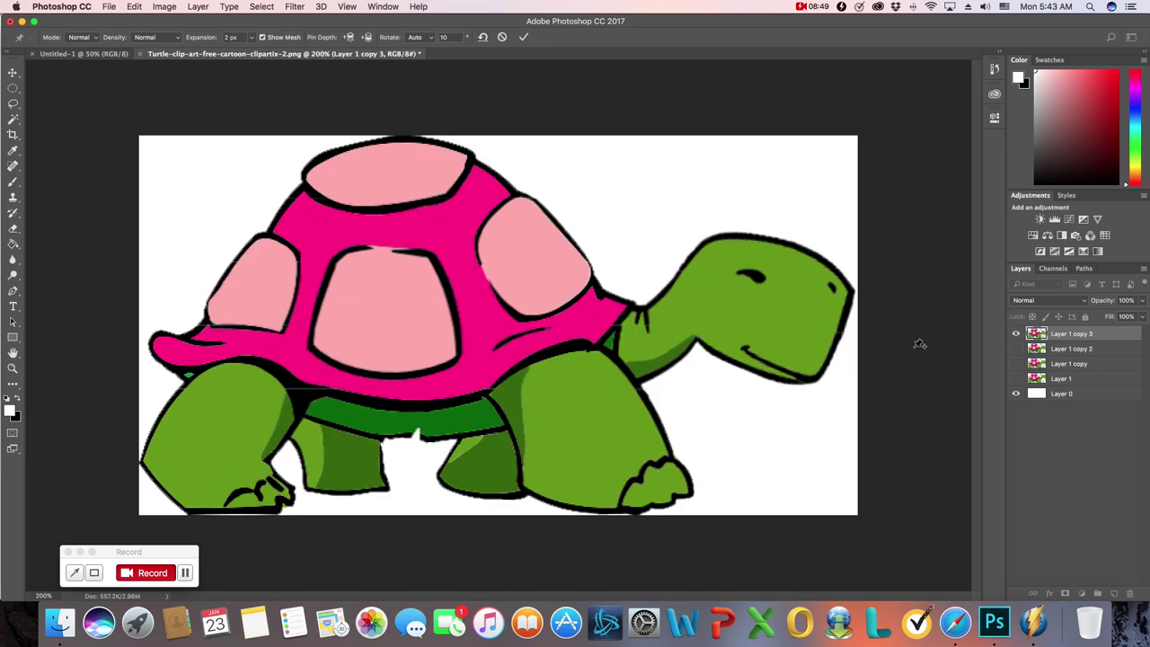
Turn Layer 1 copy 2, Layer 1 copy and Layer 1 back on so all four head poses stack.
left_click(1016, 349)
left_click(1016, 363)
left_click(1016, 378)
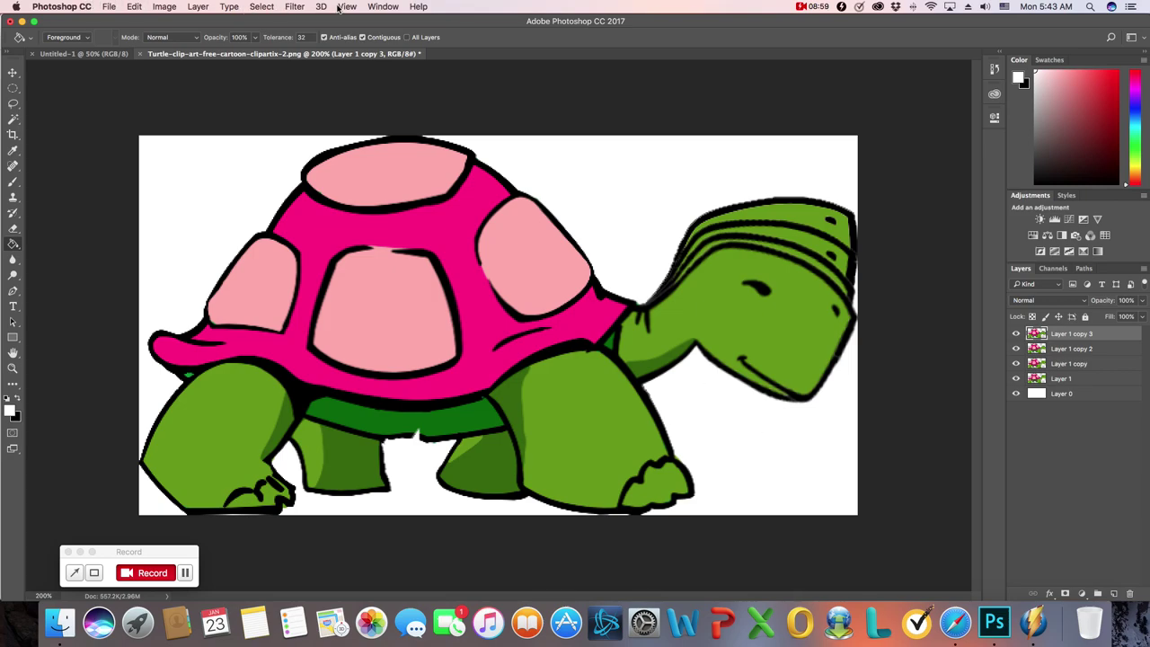
left_click(191, 572)
left_click(392, 28)
left_click(381, 7)
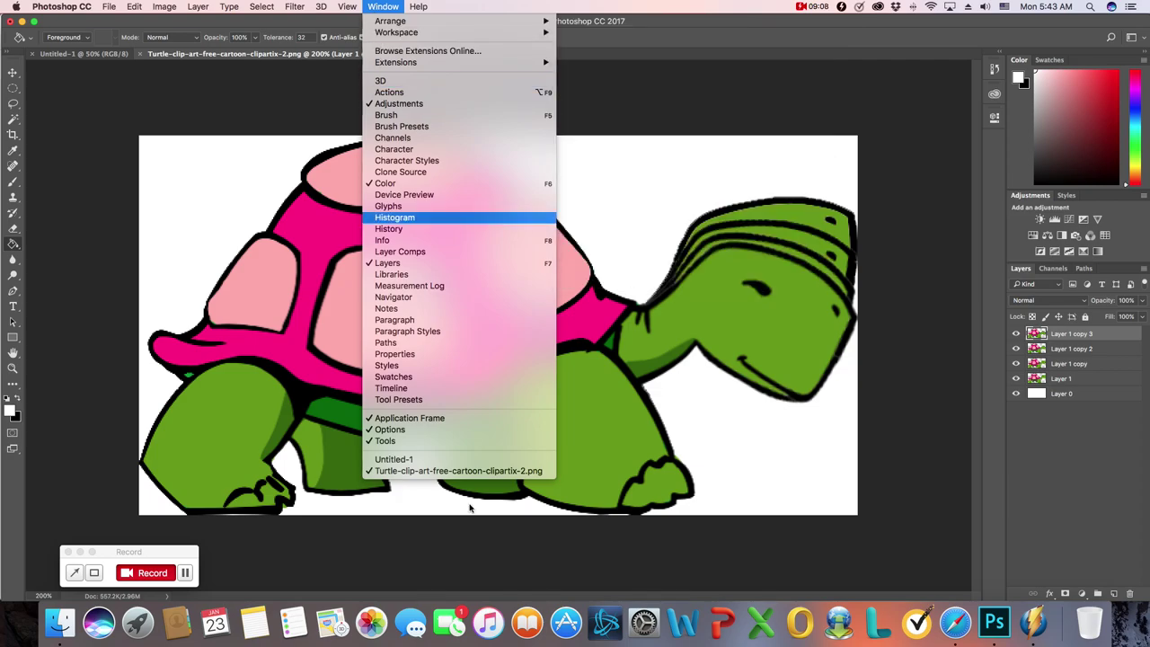
Open the Timeline panel and create a frame animation with a single starting frame.
left_click(405, 389)
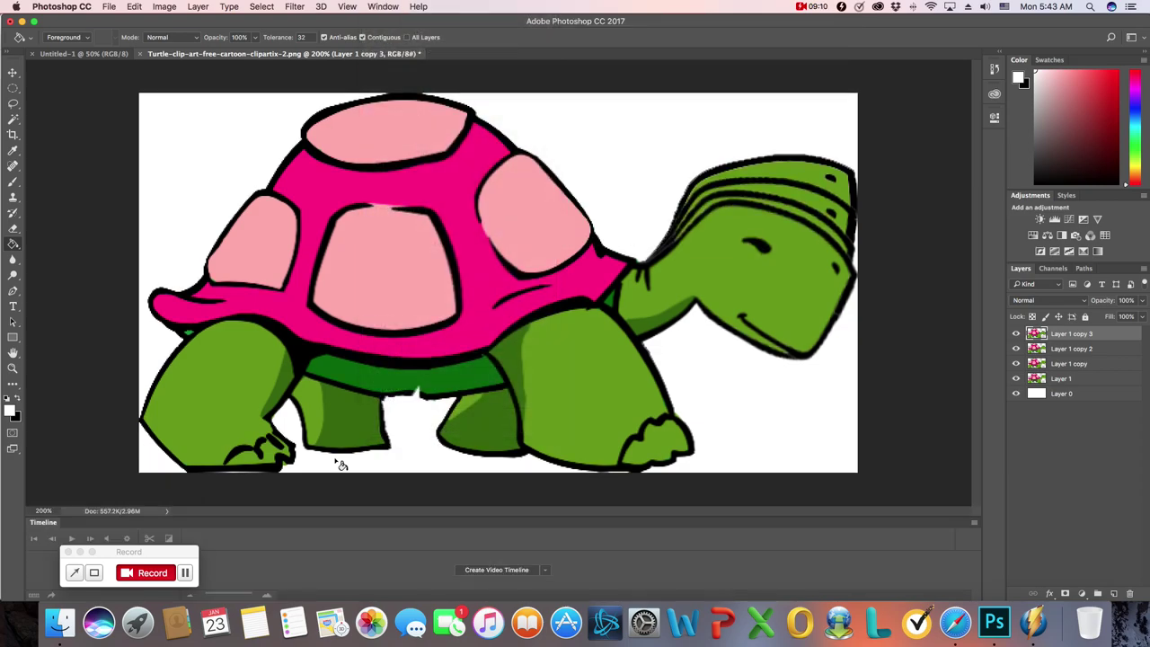
left_click(547, 571)
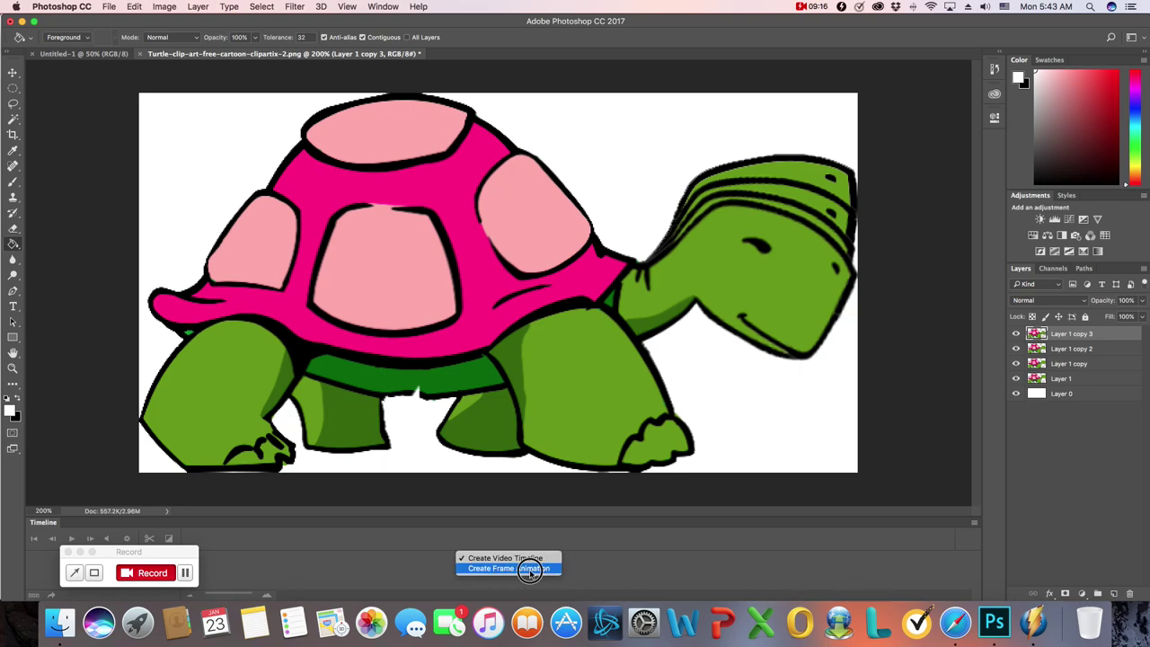
left_click(519, 572)
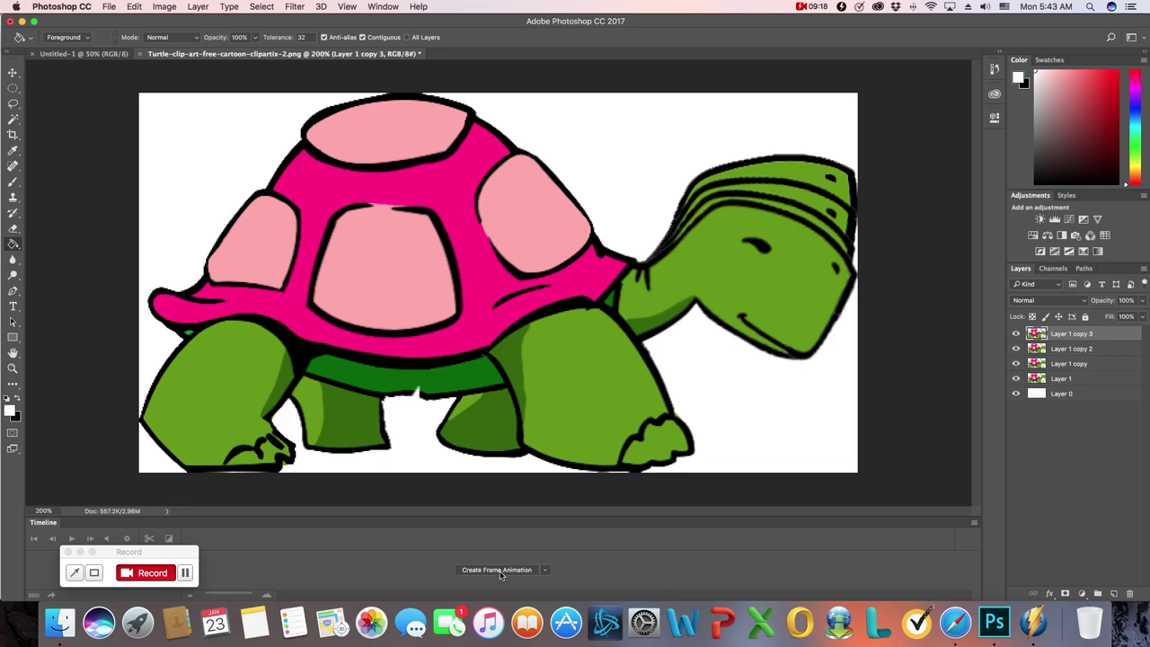
left_click(500, 570)
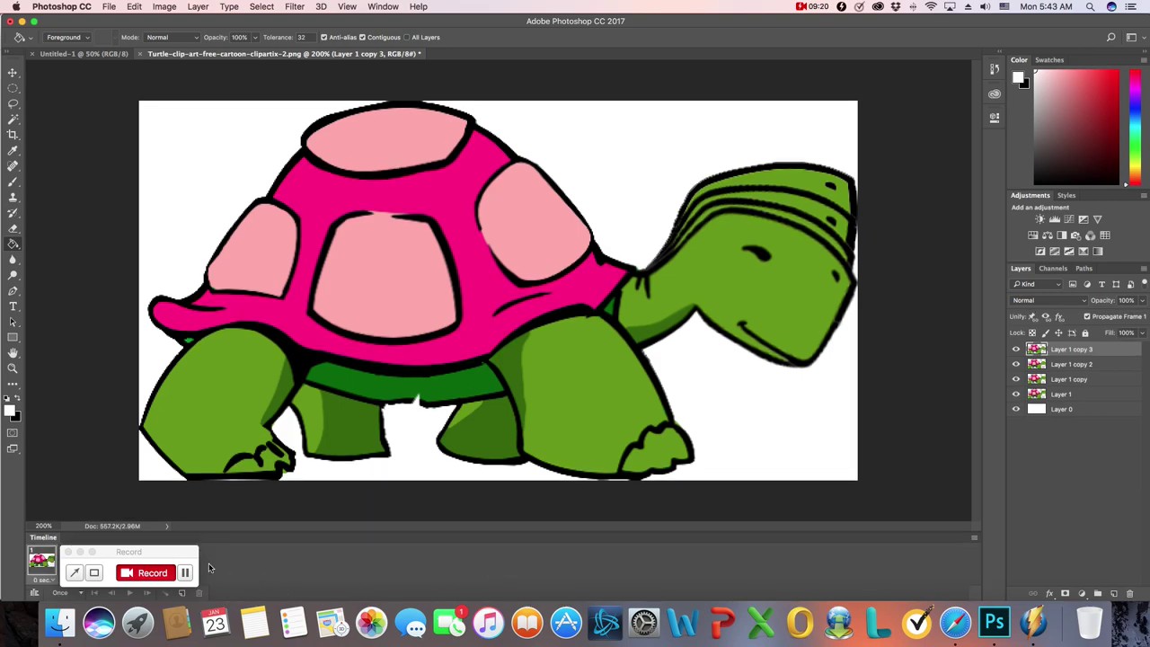
Duplicate frames until the animation has seven, then select frame 1 and hide Layer 1 copy 3.
left_click_drag(162, 553, 109, 410)
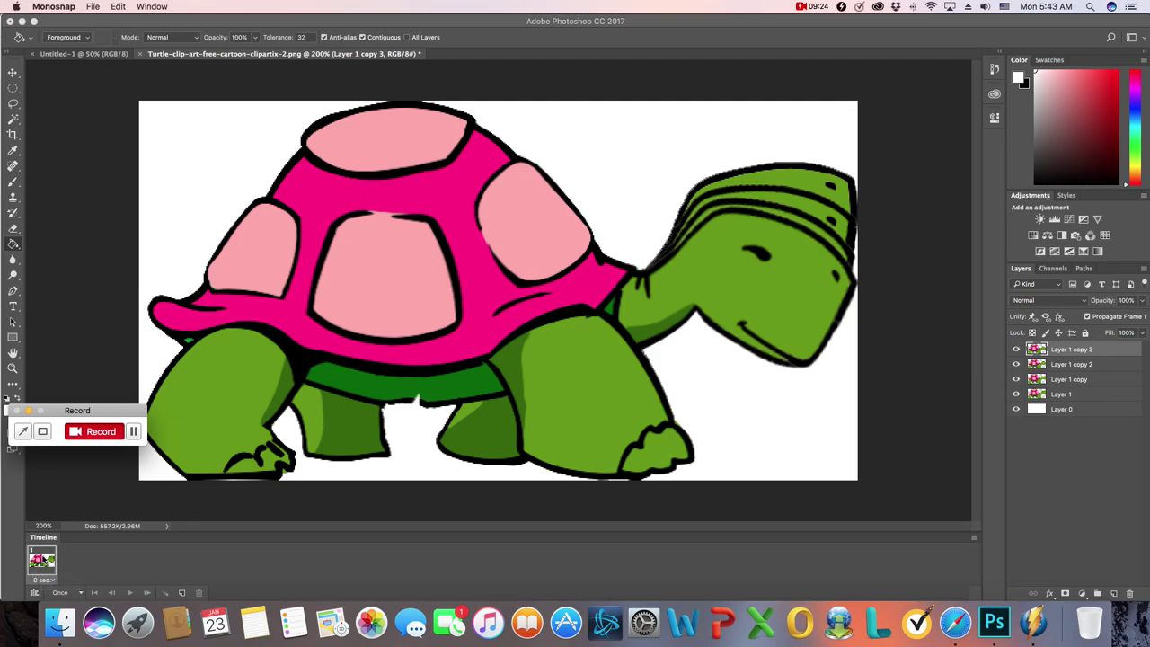
left_click(182, 596)
left_click(183, 596)
left_click(183, 596)
left_click(182, 595)
left_click(182, 596)
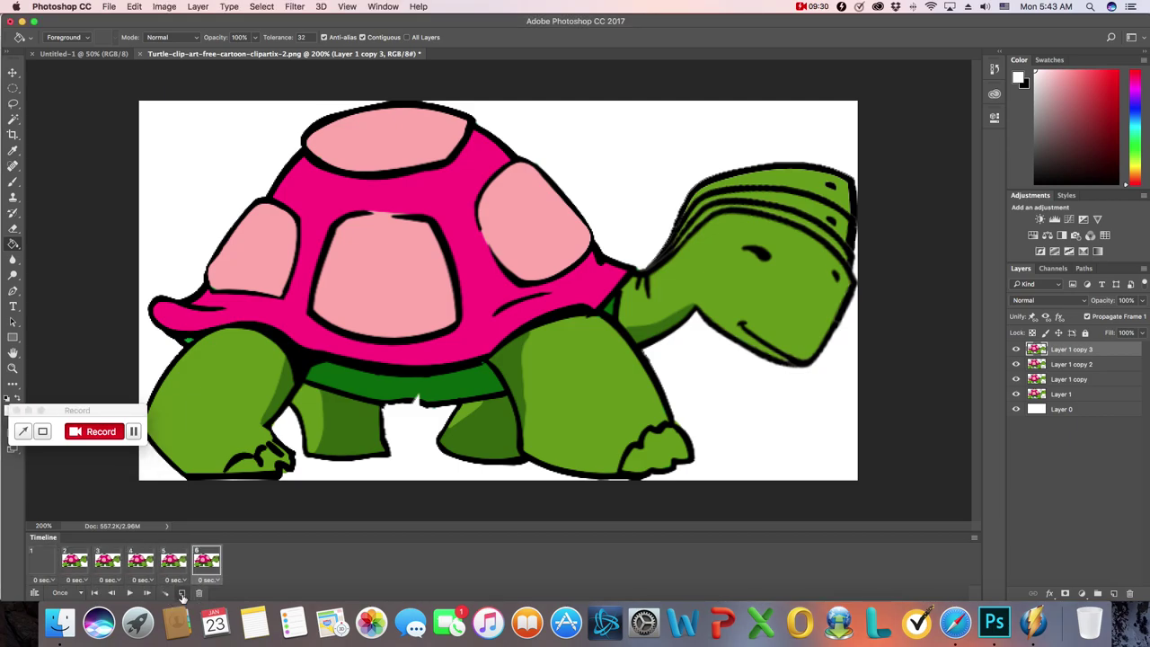
left_click(183, 596)
left_click(51, 569)
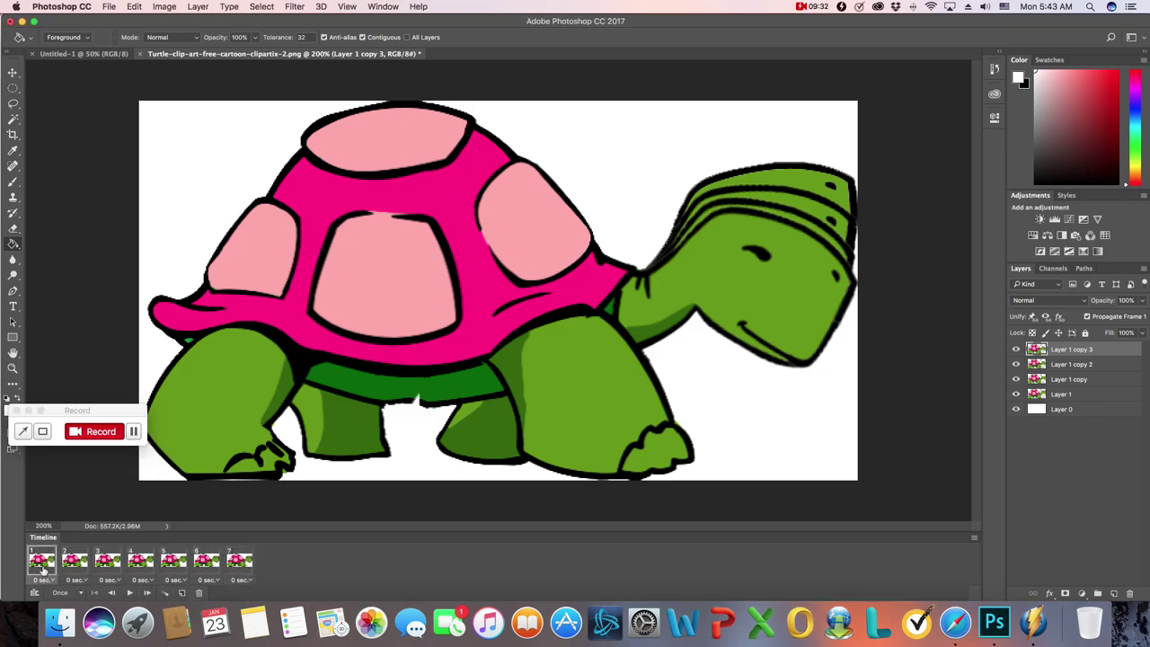
left_click(135, 432)
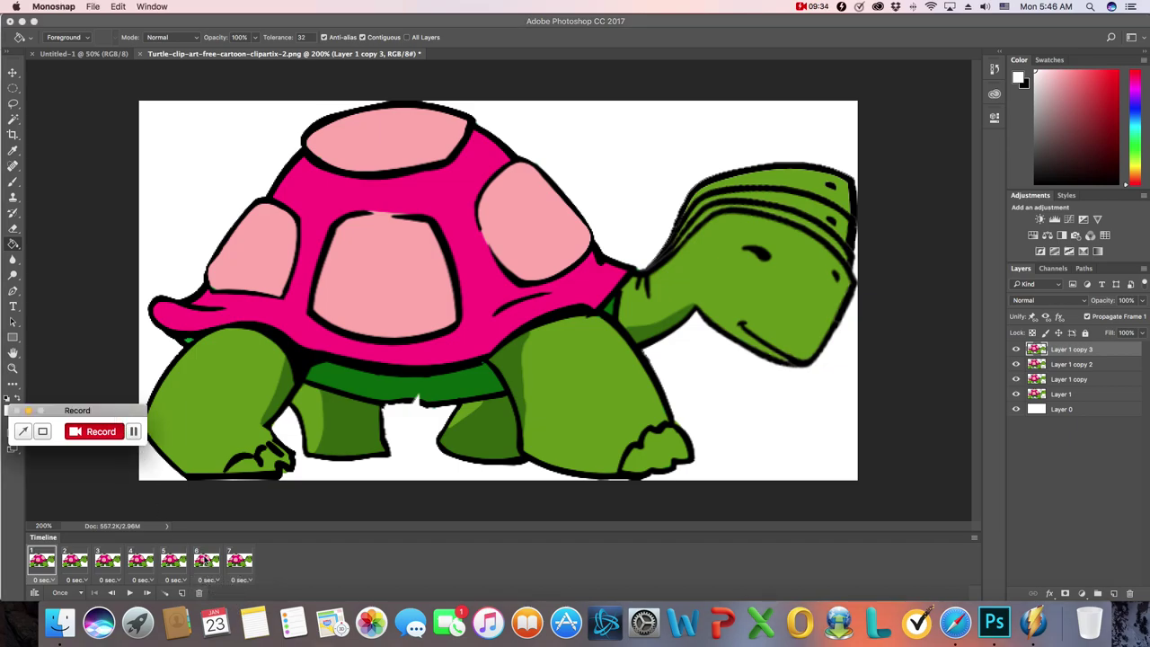
left_click(79, 565)
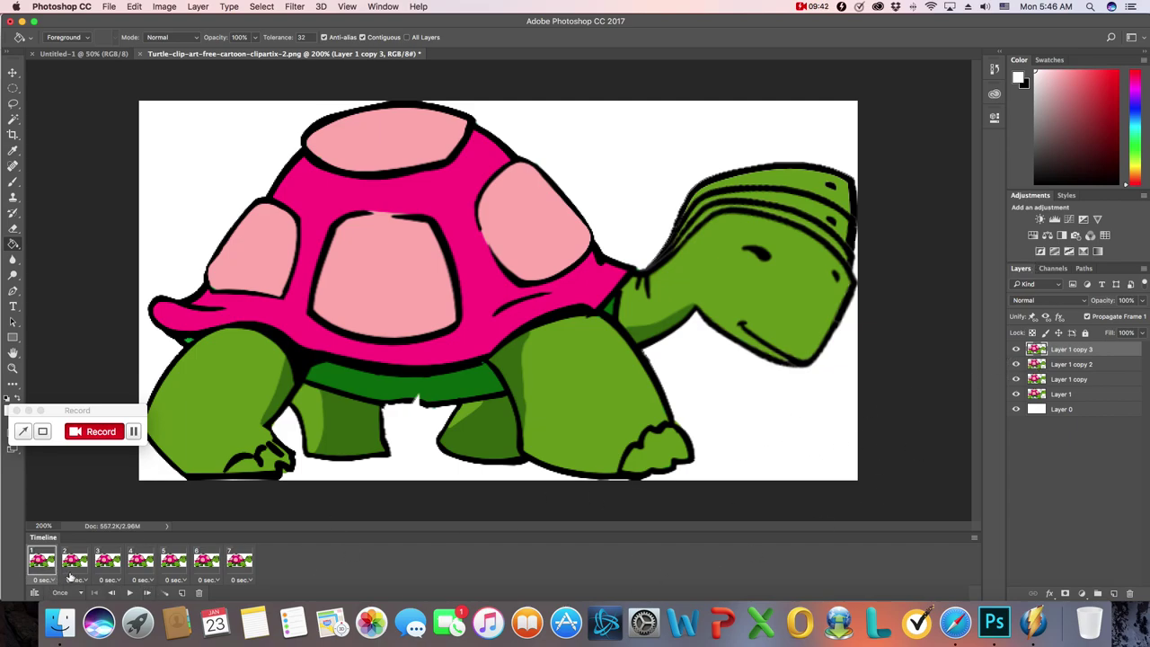
Leave only Layer 1 visible in frame 1 and only Layer 1 copy in frame 2.
left_click(1016, 349)
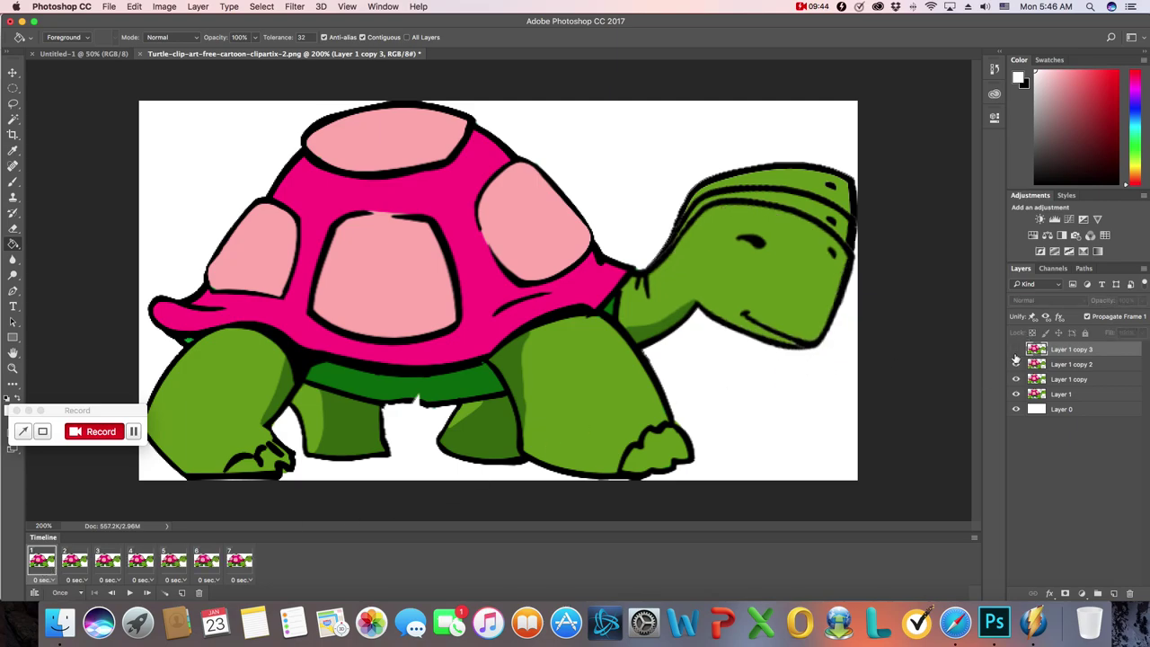
left_click(1016, 364)
left_click(1017, 379)
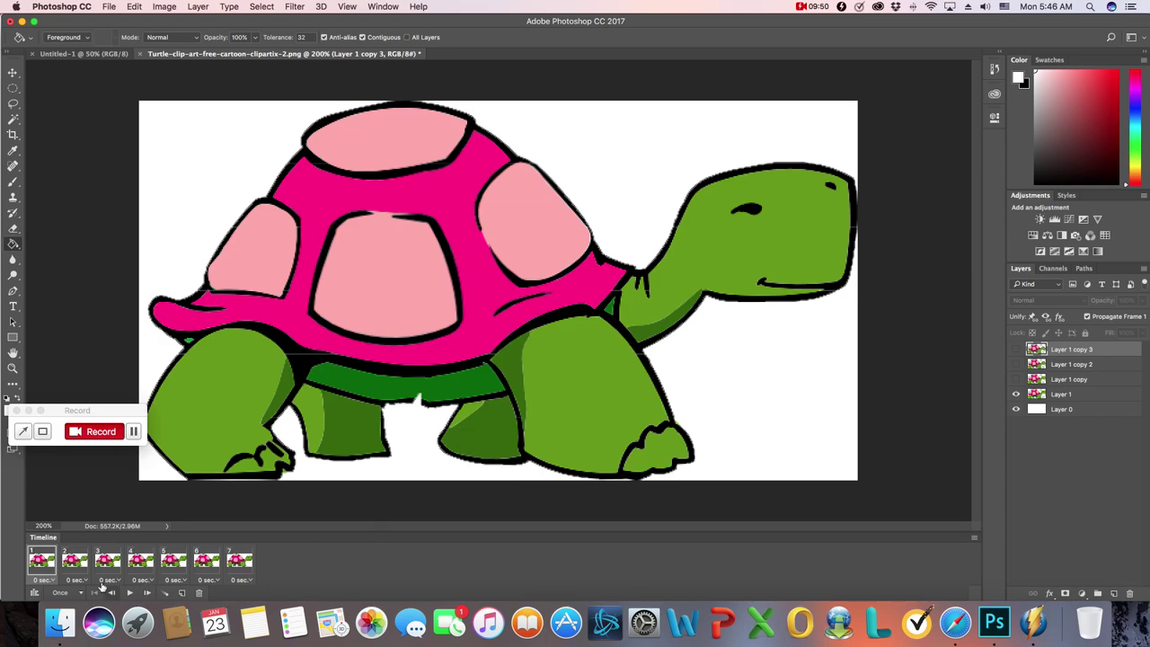
left_click(75, 560)
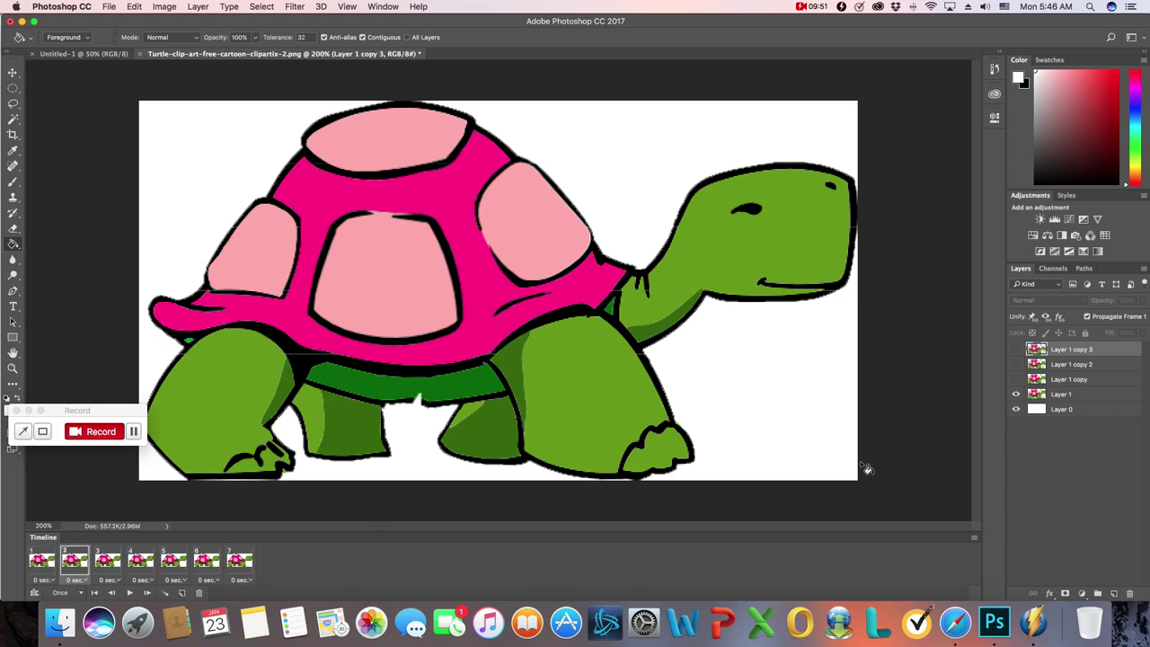
left_click(1016, 394)
left_click(1016, 379)
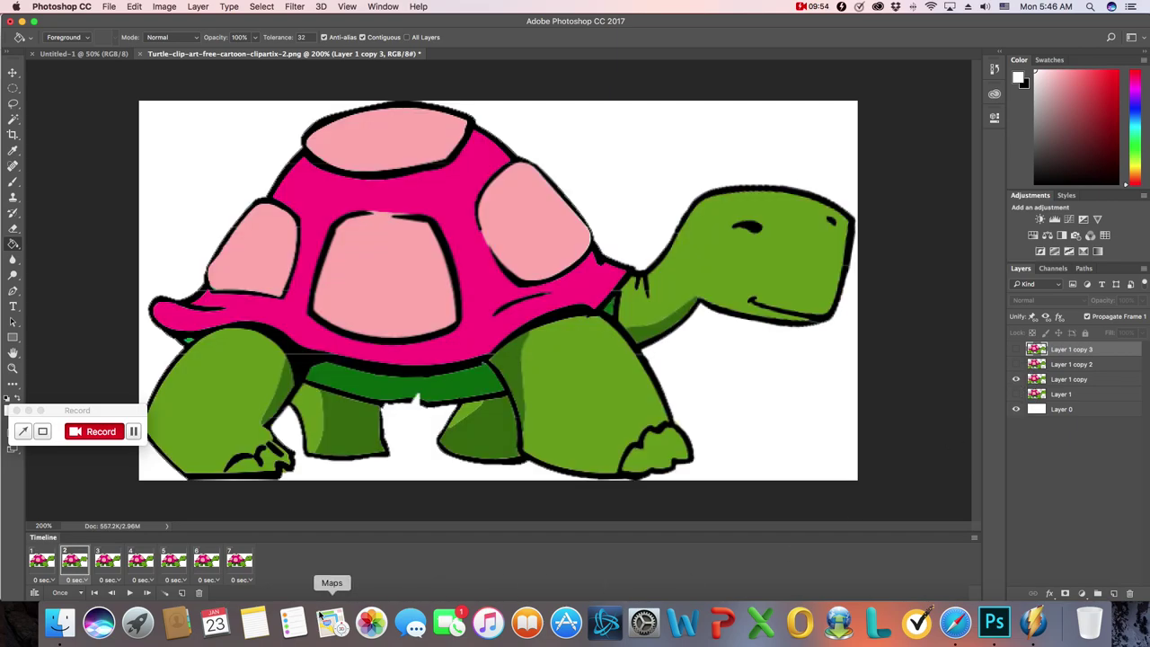
Show Layer 1 copy 2 in frame 3 and Layer 1 copy 3 in frame 4, hiding Layer 1.
left_click(106, 559)
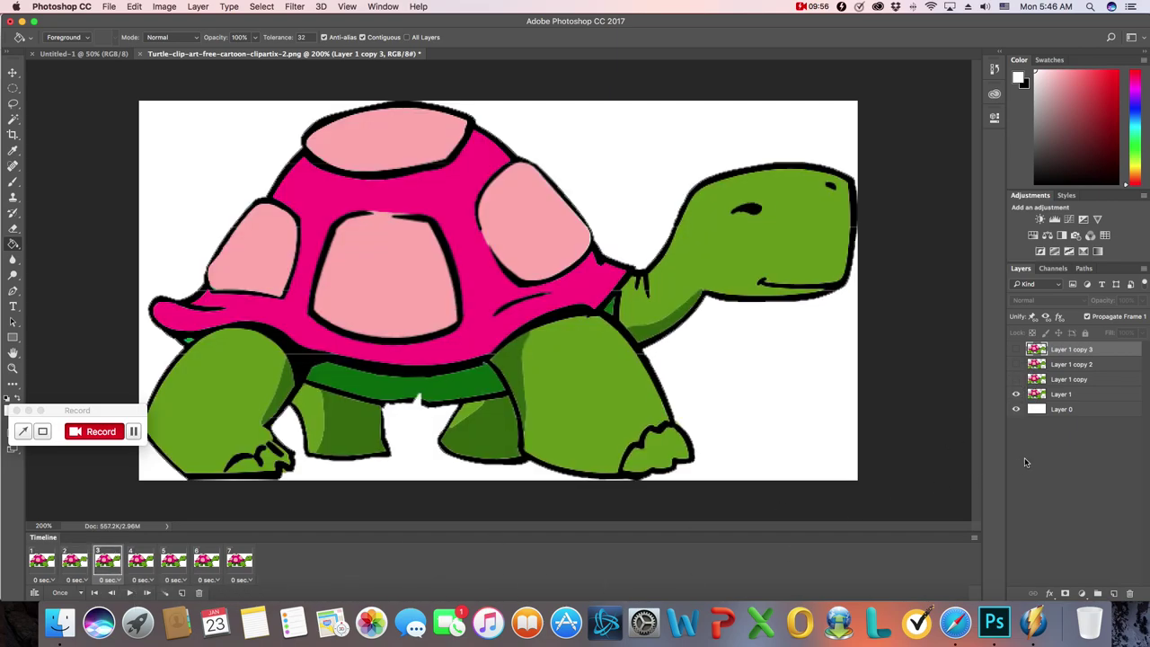
left_click(1016, 395)
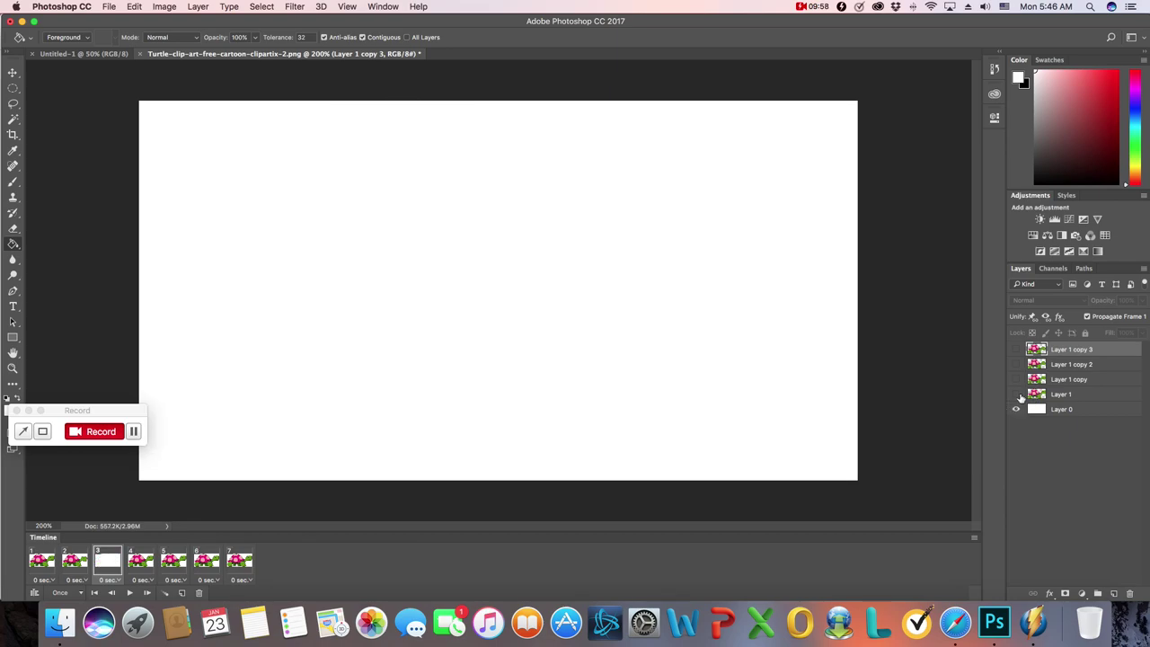
left_click(1016, 365)
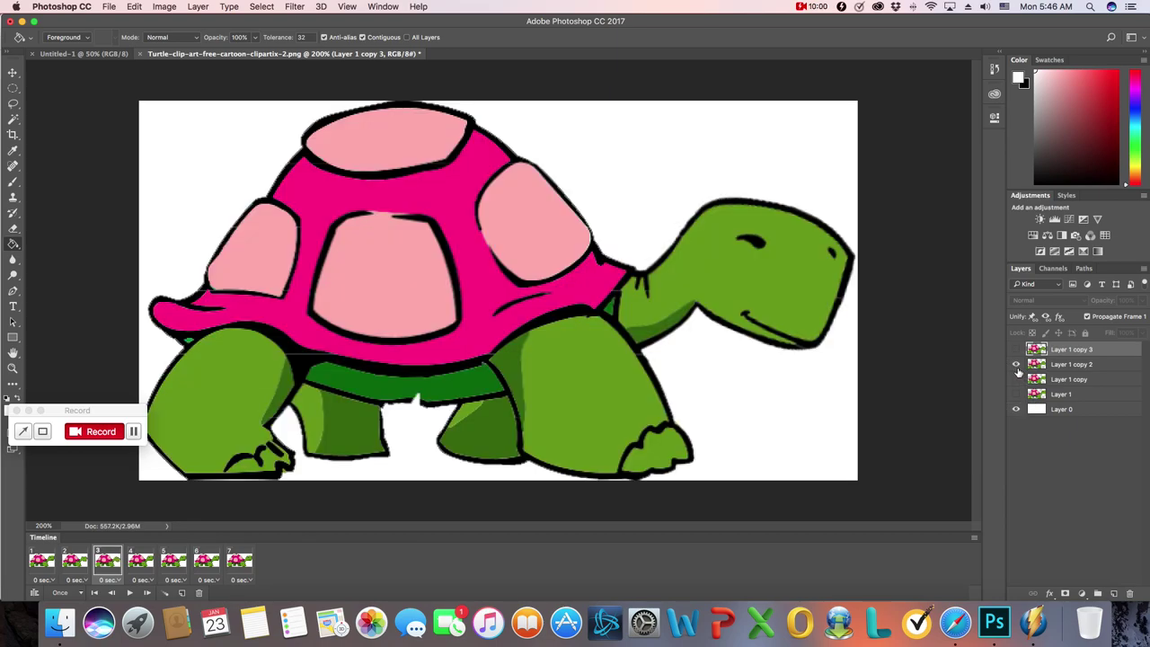
left_click(144, 562)
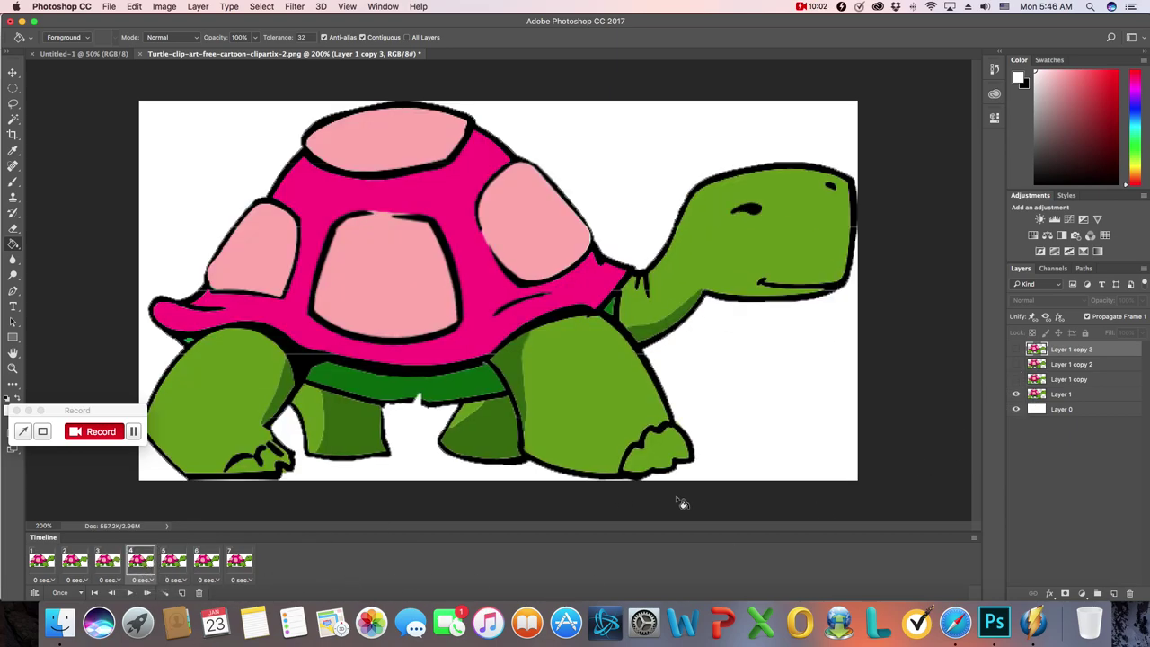
left_click(1016, 394)
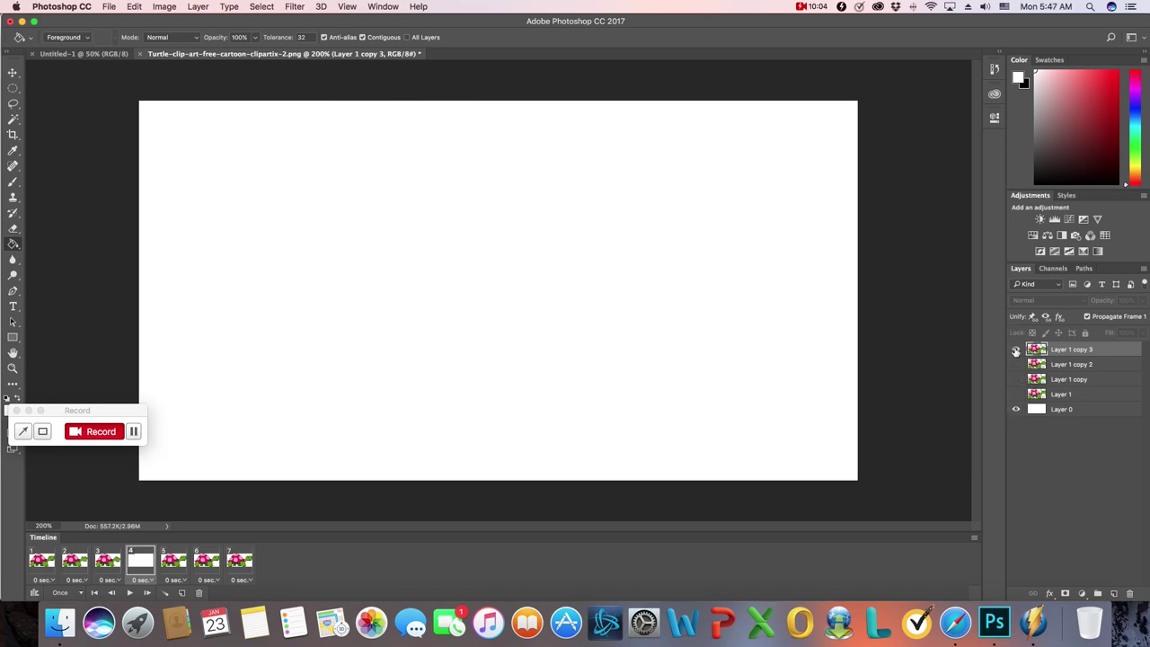
left_click(1016, 349)
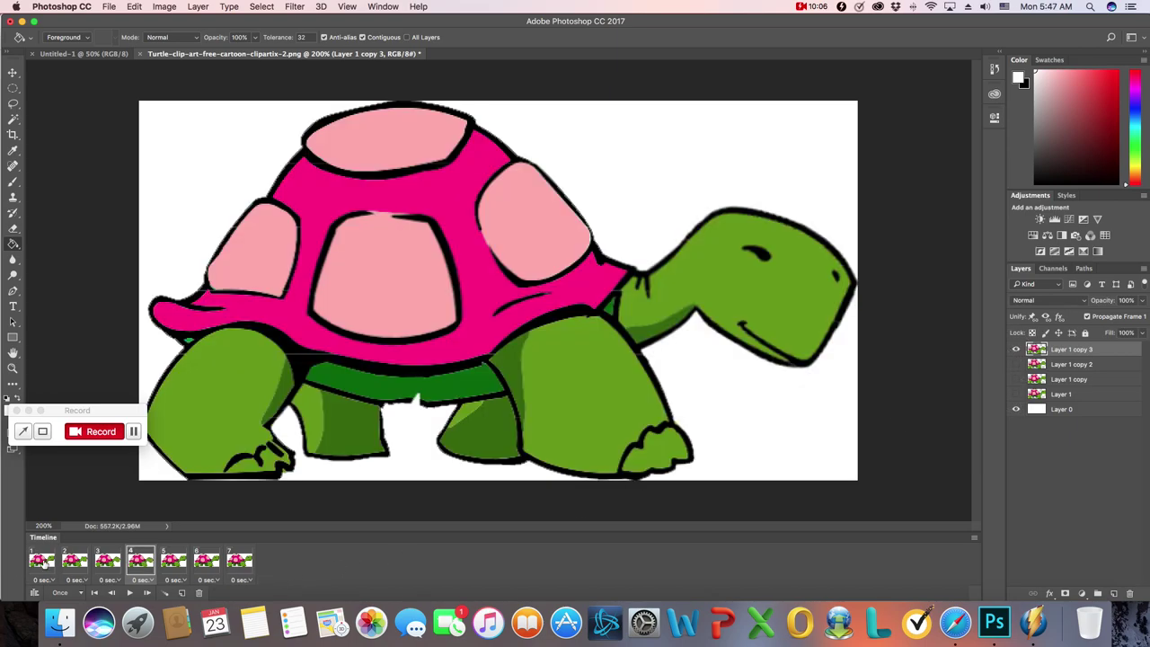
Step through frames 1 to 4 twice to compare the head poses.
left_click(42, 560)
left_click(75, 561)
left_click(107, 561)
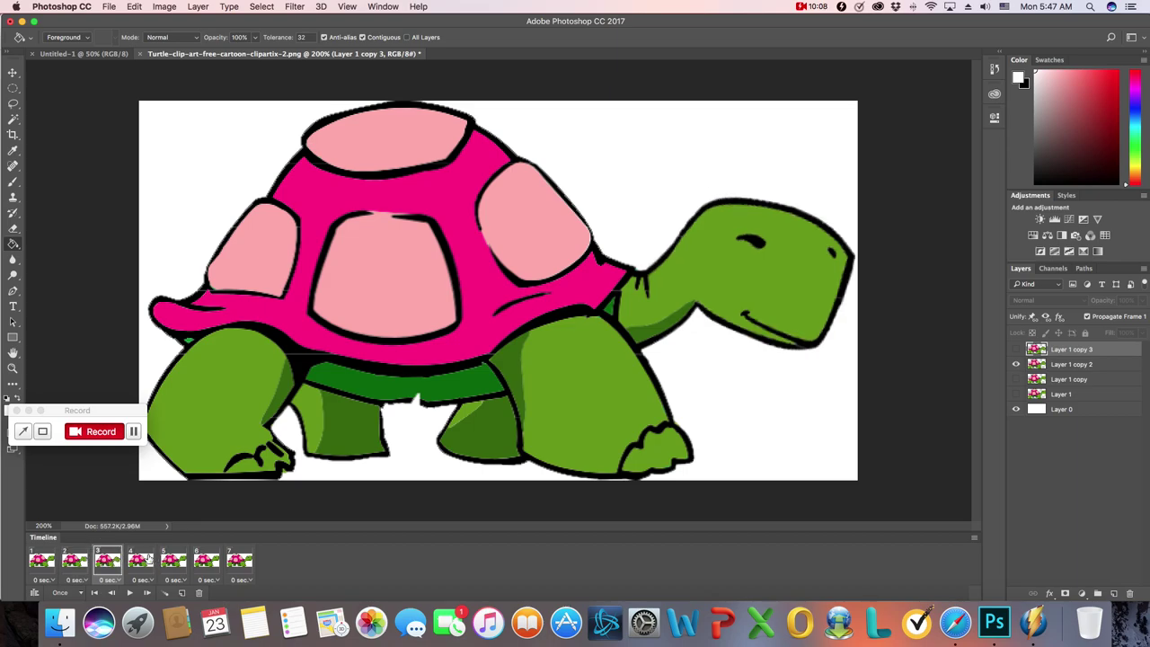
left_click(147, 559)
left_click(45, 560)
left_click(75, 560)
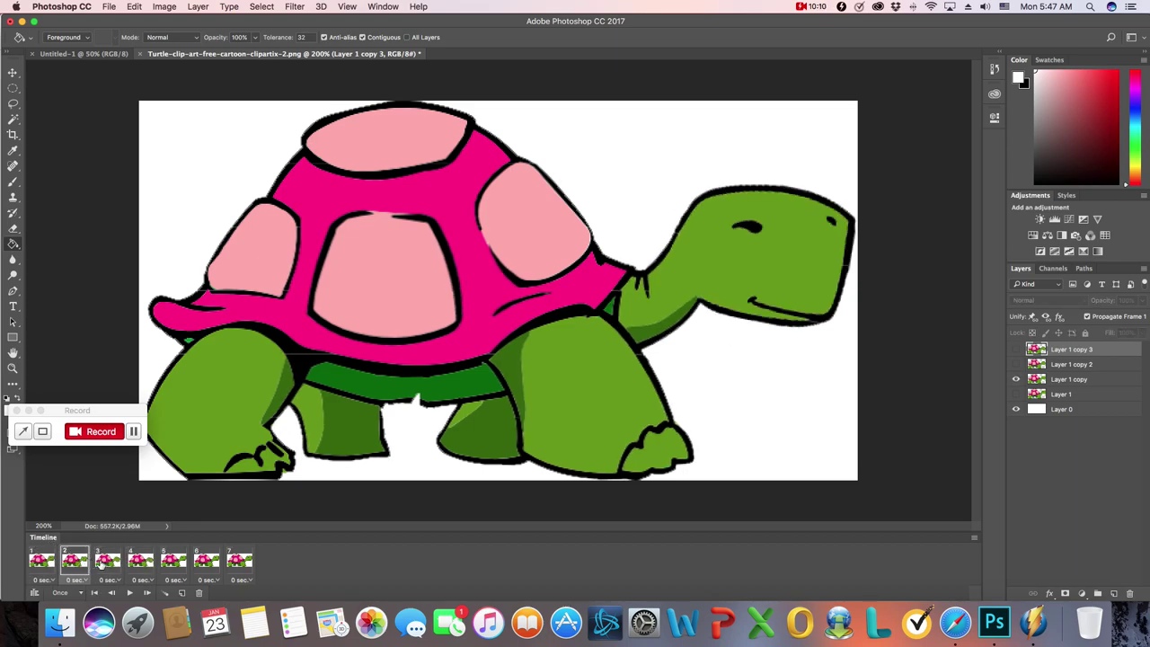
left_click(107, 560)
left_click(142, 560)
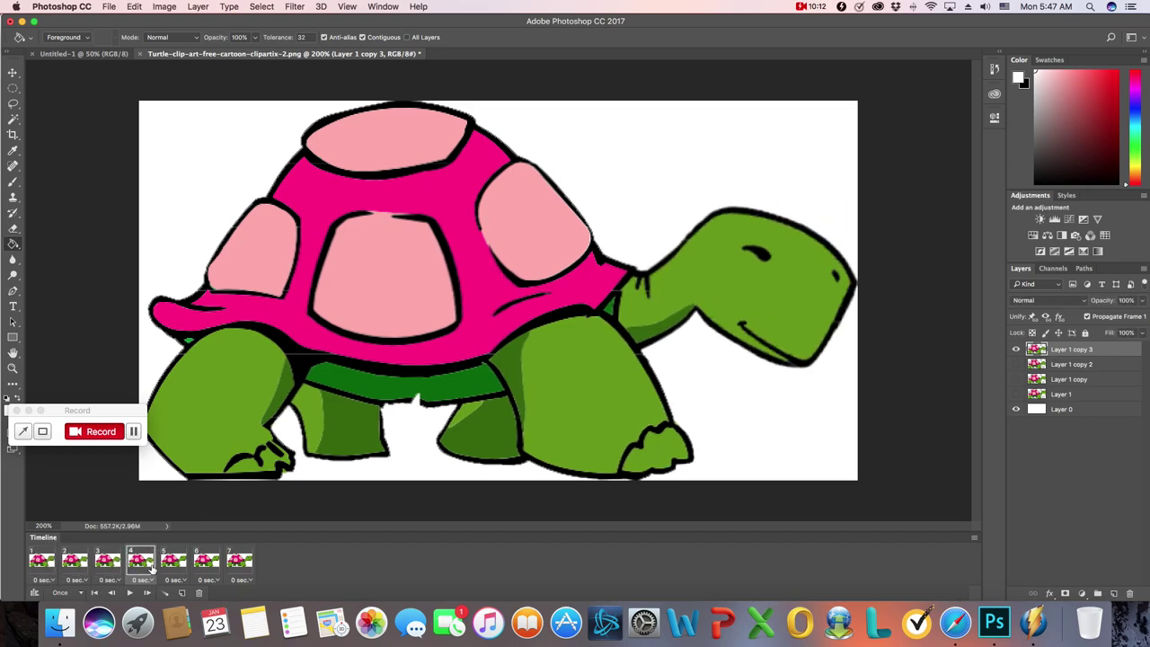
Move to frame 5, re-checking frames 1 to 4 along the way.
left_click(175, 560)
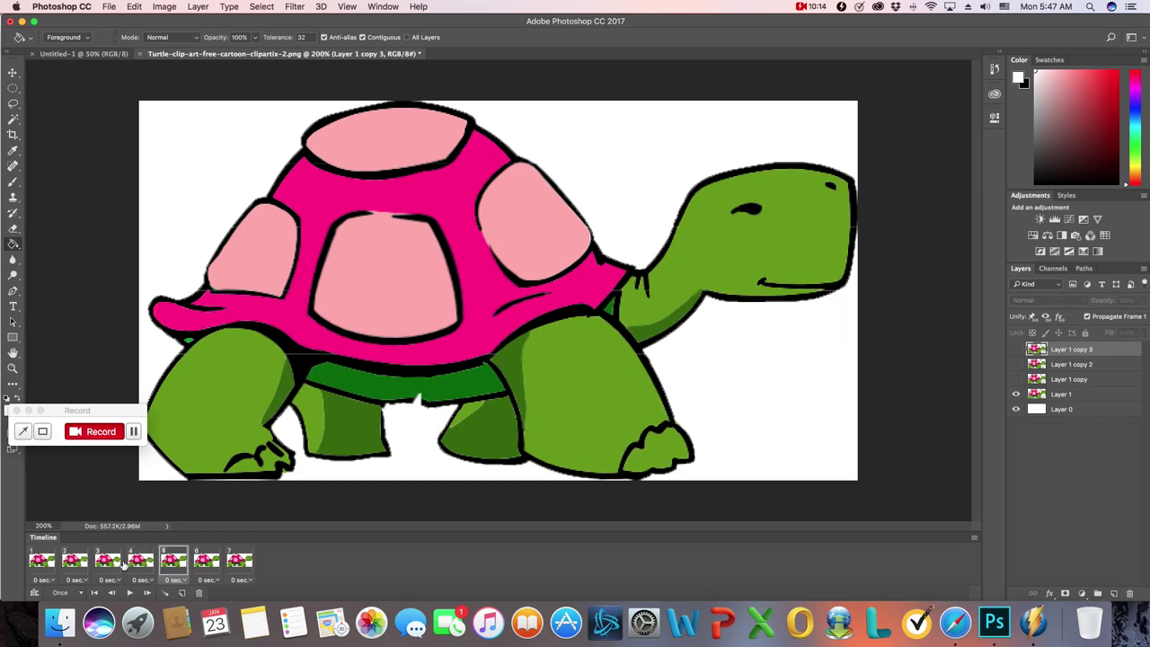
left_click(42, 560)
left_click(74, 561)
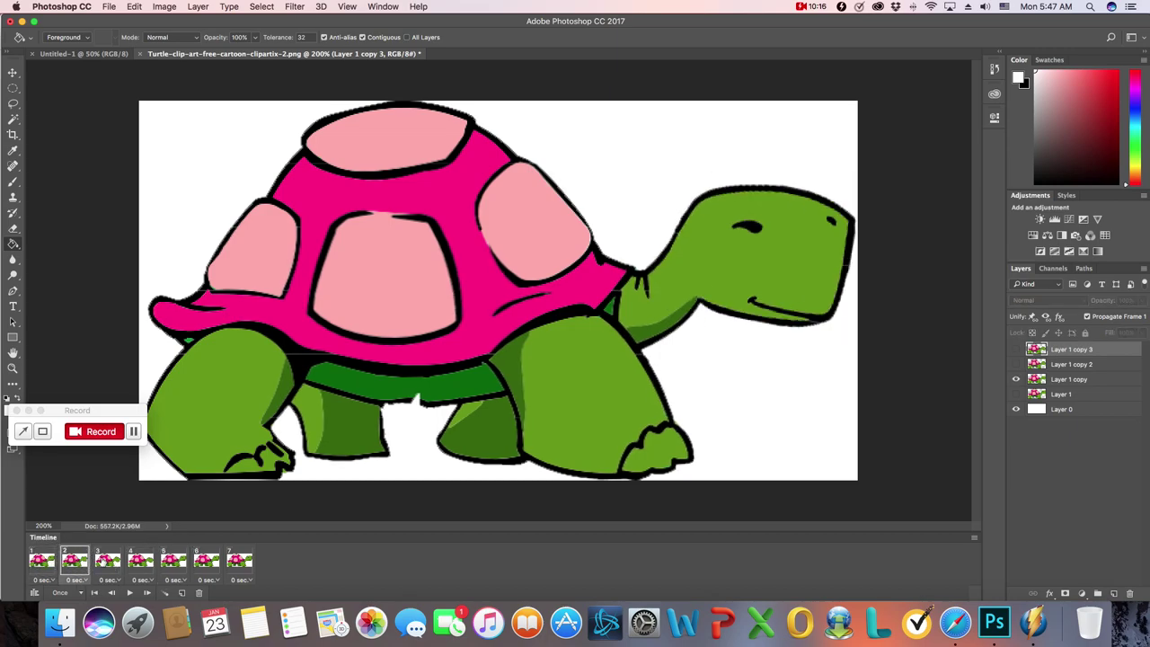
left_click(106, 560)
left_click(139, 561)
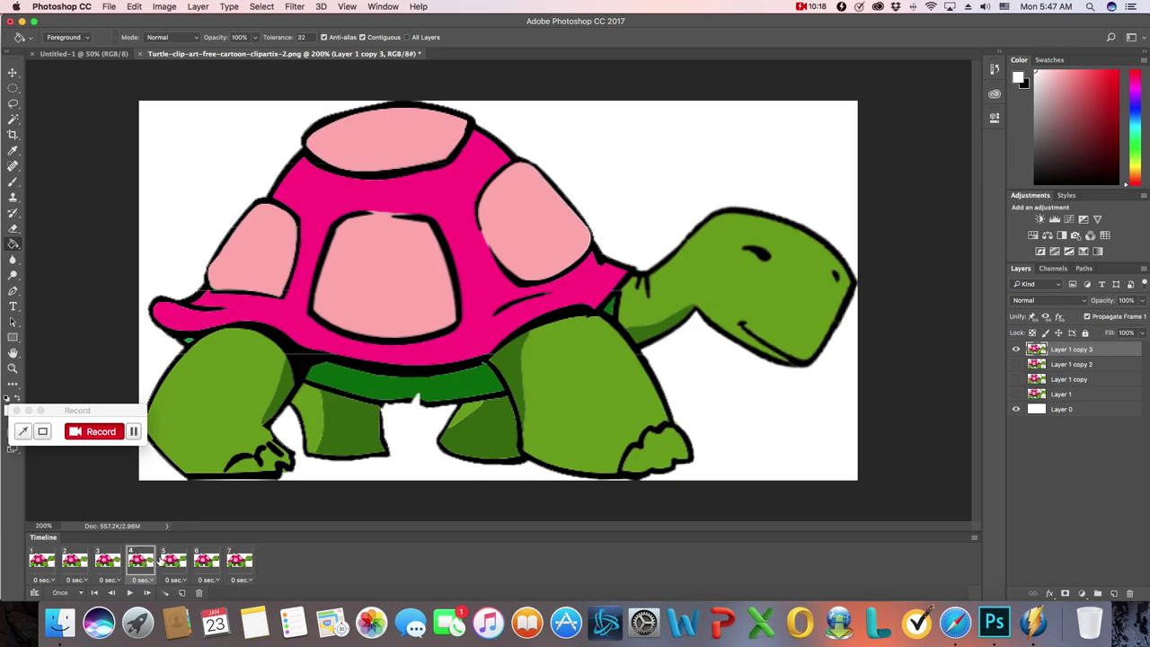
left_click(172, 560)
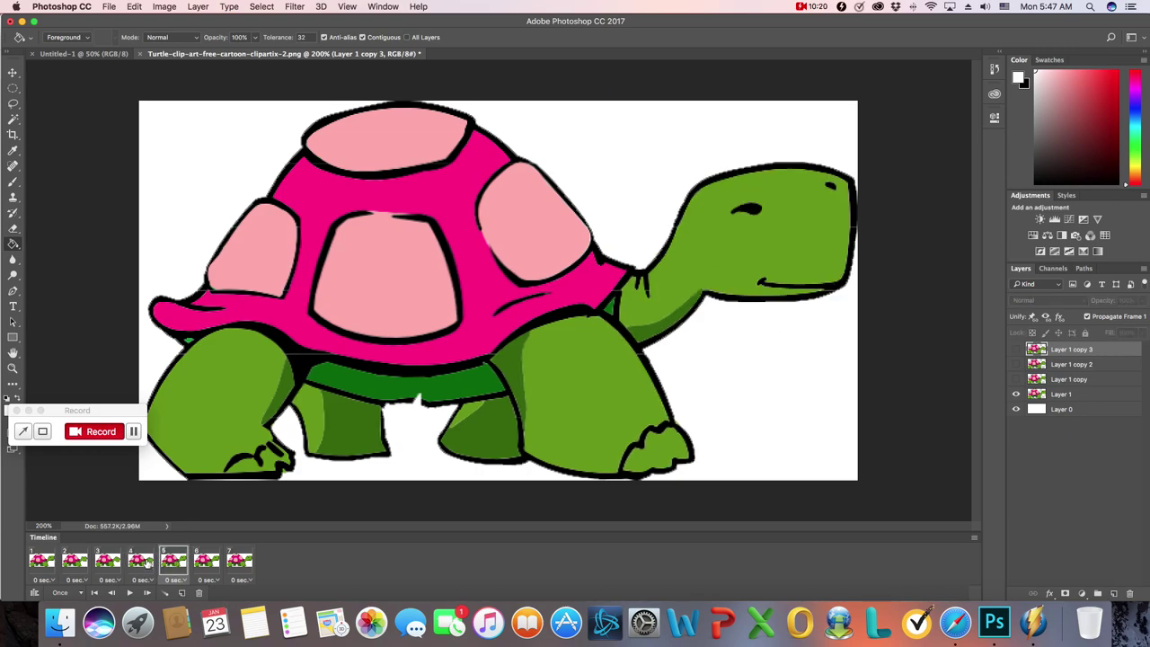
left_click(146, 561)
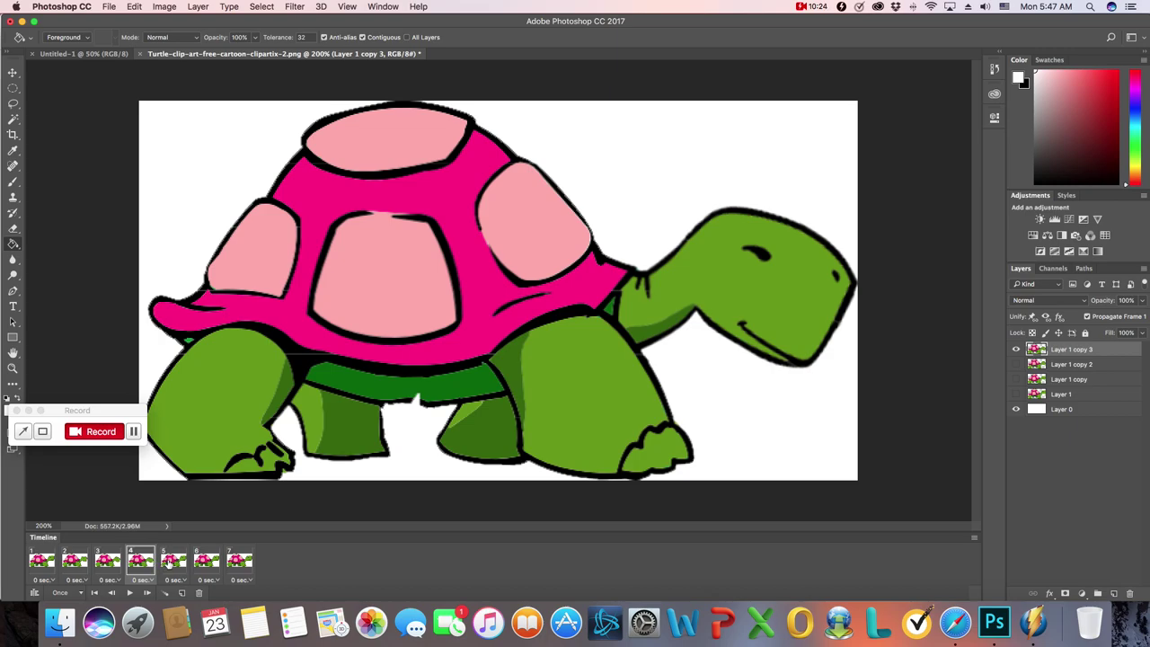
left_click(174, 561)
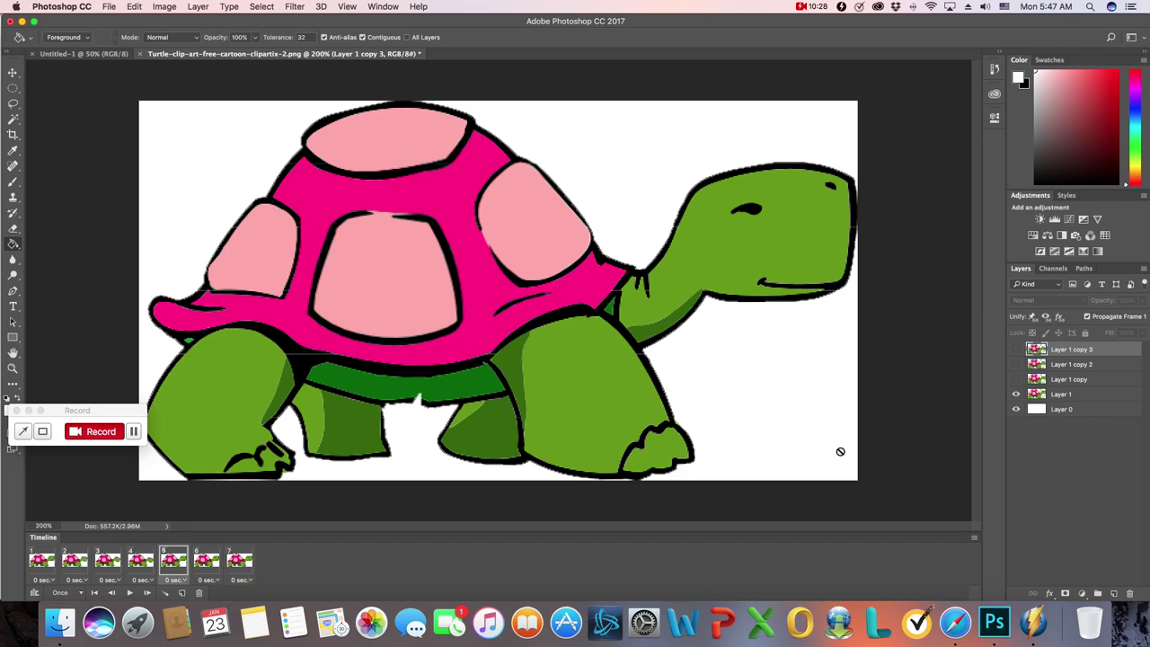
Show Layer 1 copy 2 instead of Layer 1 in frame 5, then review frames 1–5.
left_click(1016, 394)
left_click(1016, 364)
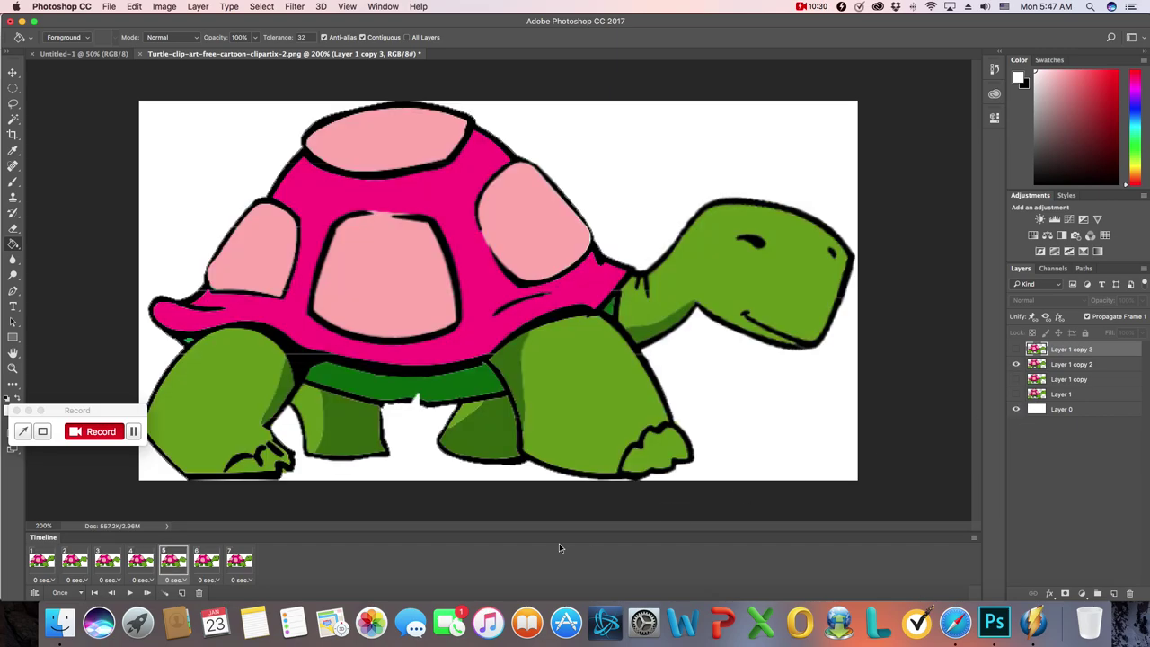
left_click(42, 560)
left_click(75, 561)
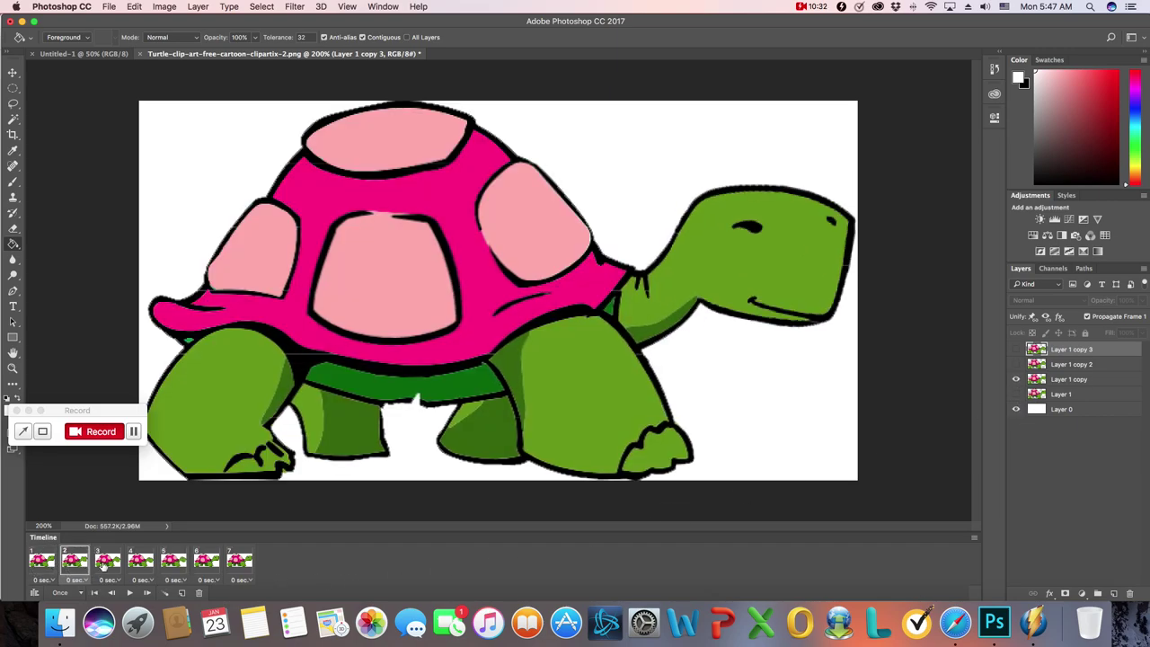
left_click(108, 561)
left_click(139, 562)
left_click(174, 561)
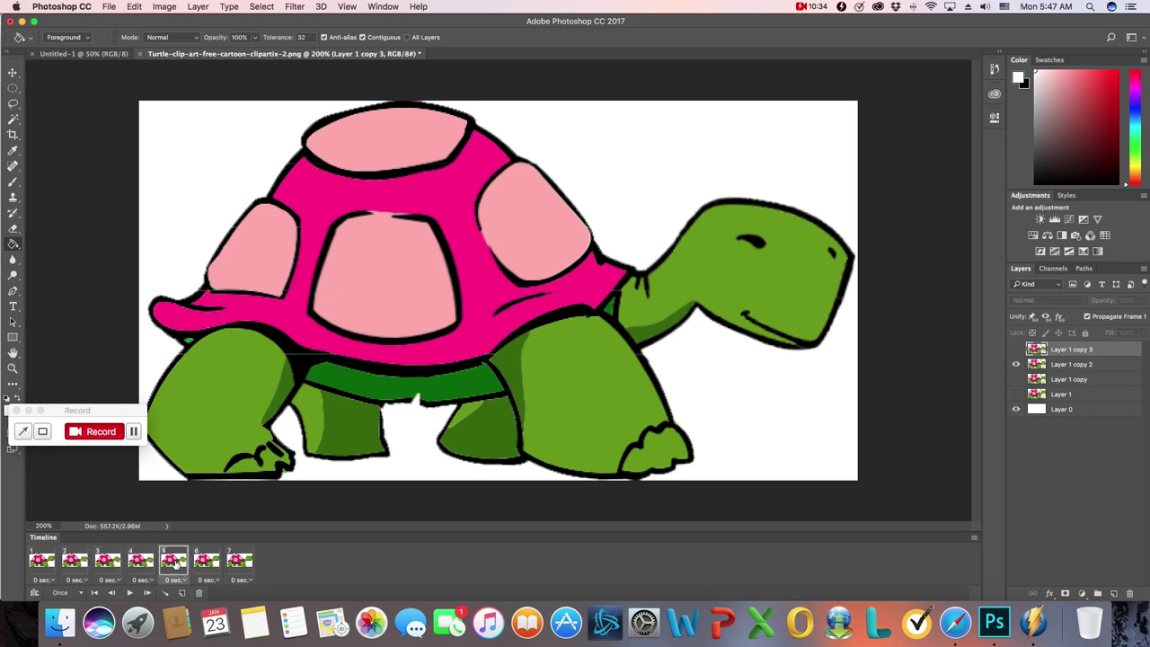
Show Layer 1 copy instead of Layer 1 in frame 6, then move to frame 7.
left_click(205, 562)
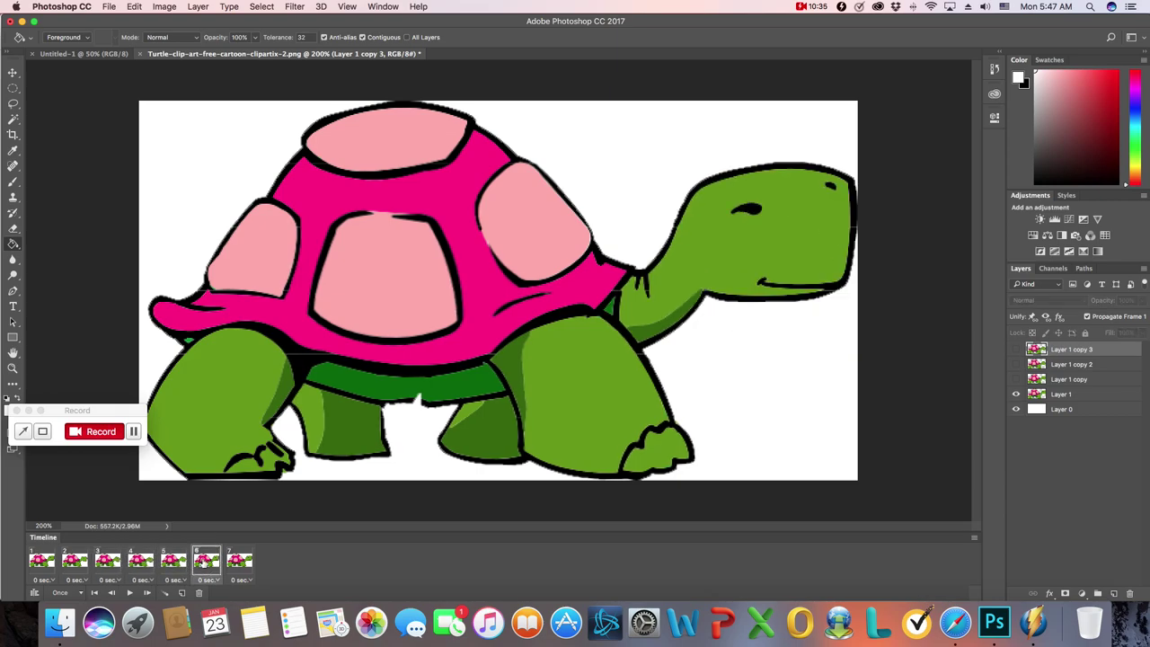
left_click(1017, 395)
left_click(1016, 379)
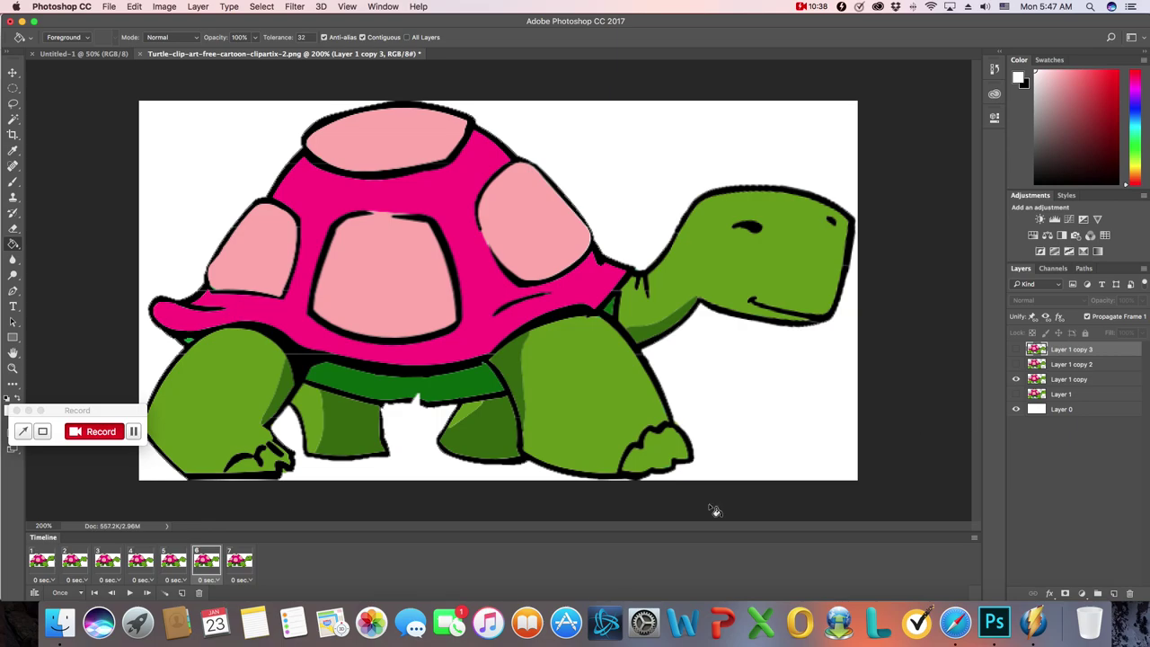
left_click(239, 562)
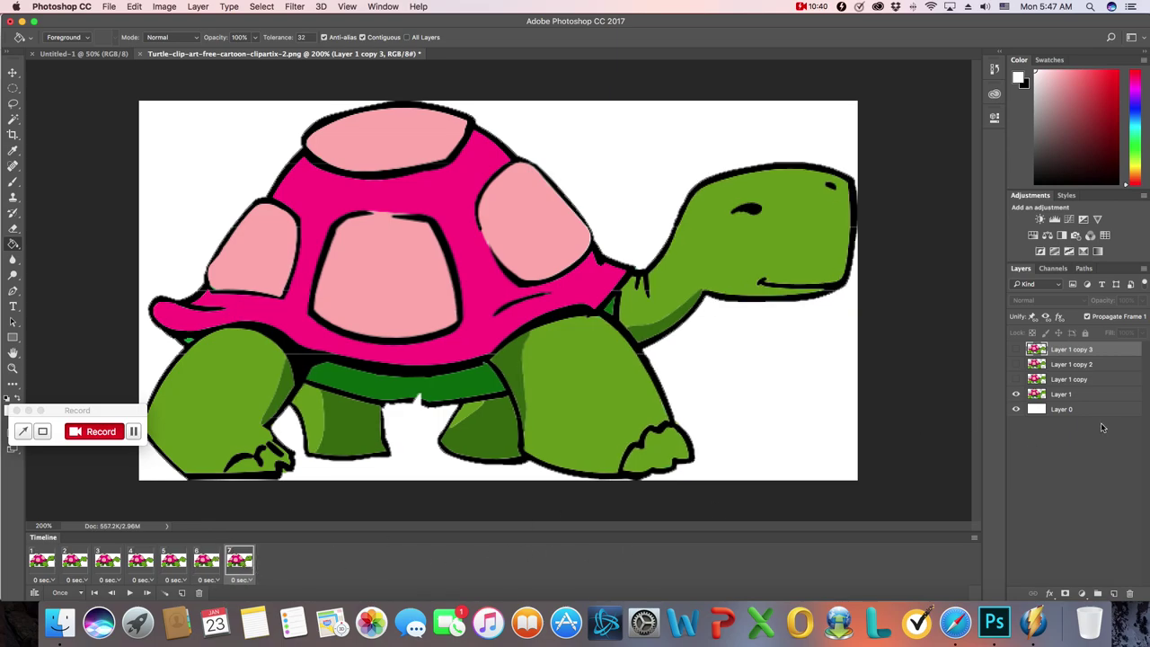
Step through all seven frames three times to check the turtle's head poses.
left_click(32, 566)
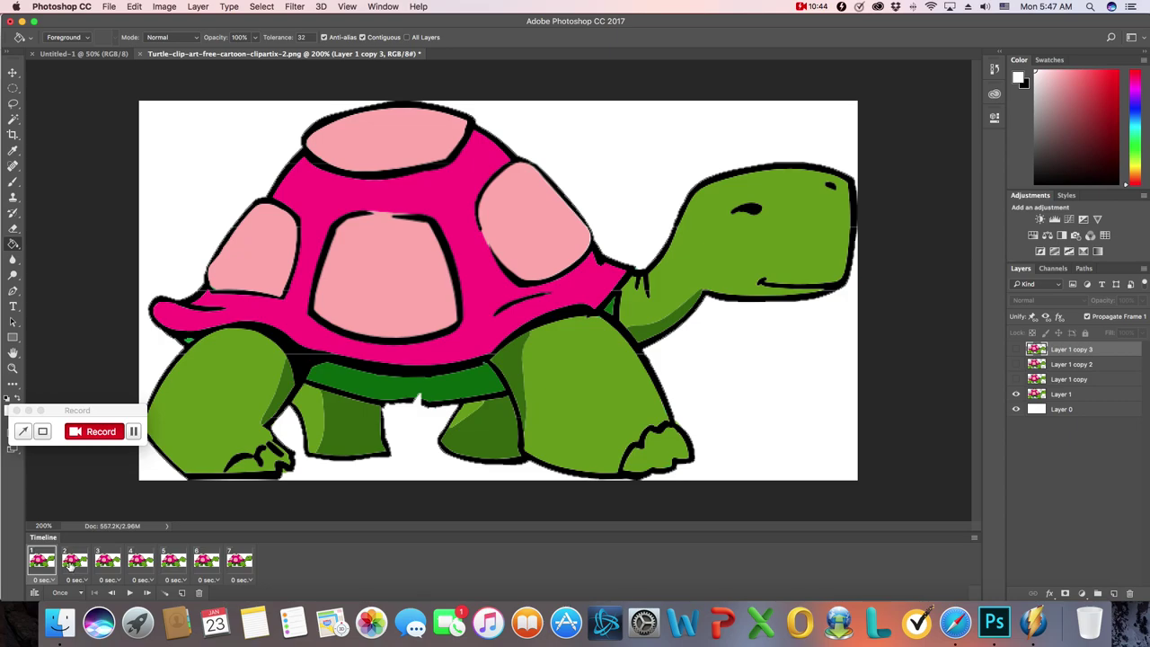
left_click(74, 562)
left_click(107, 562)
left_click(140, 563)
left_click(184, 563)
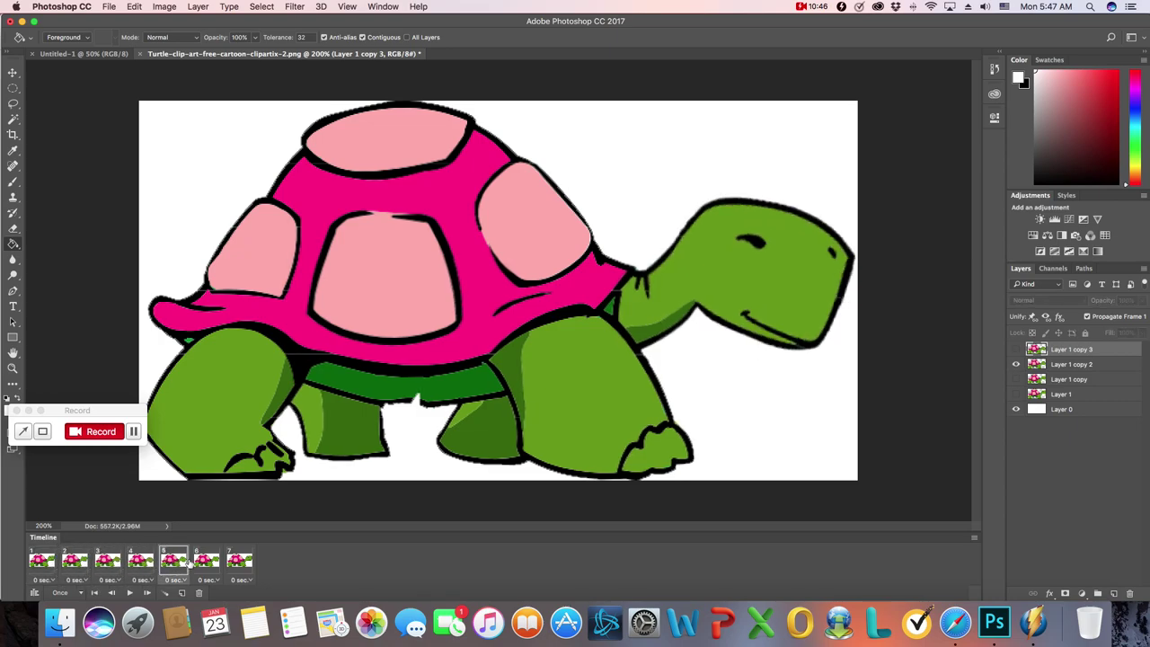
left_click(206, 562)
left_click(237, 562)
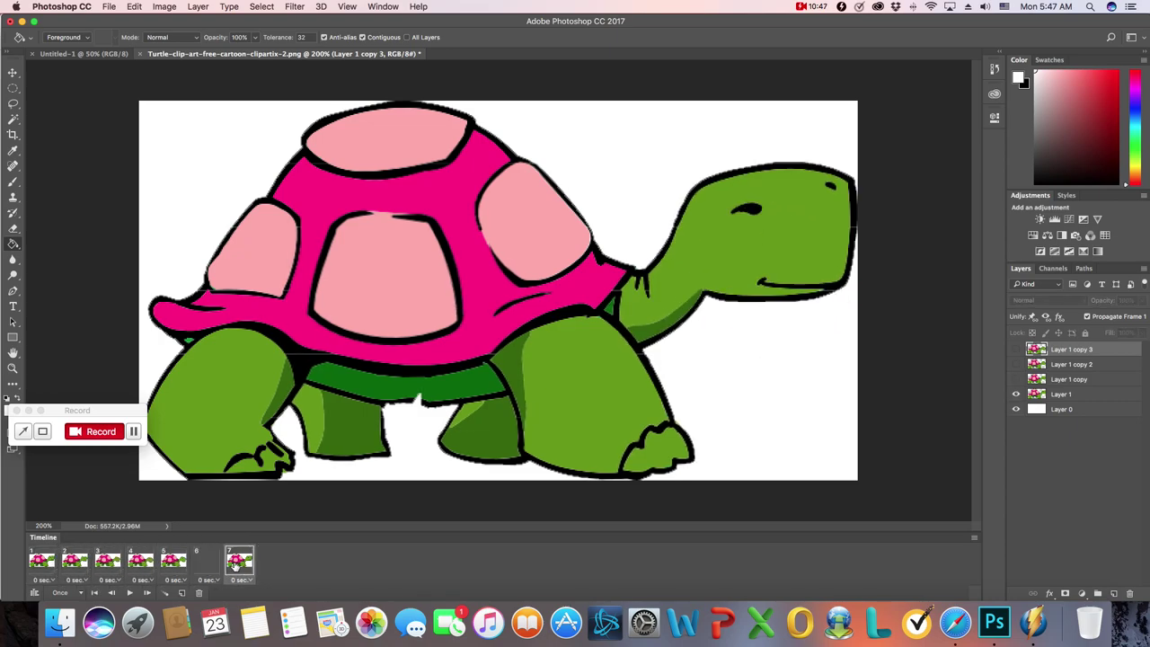
left_click(42, 562)
left_click(74, 563)
left_click(105, 560)
left_click(141, 561)
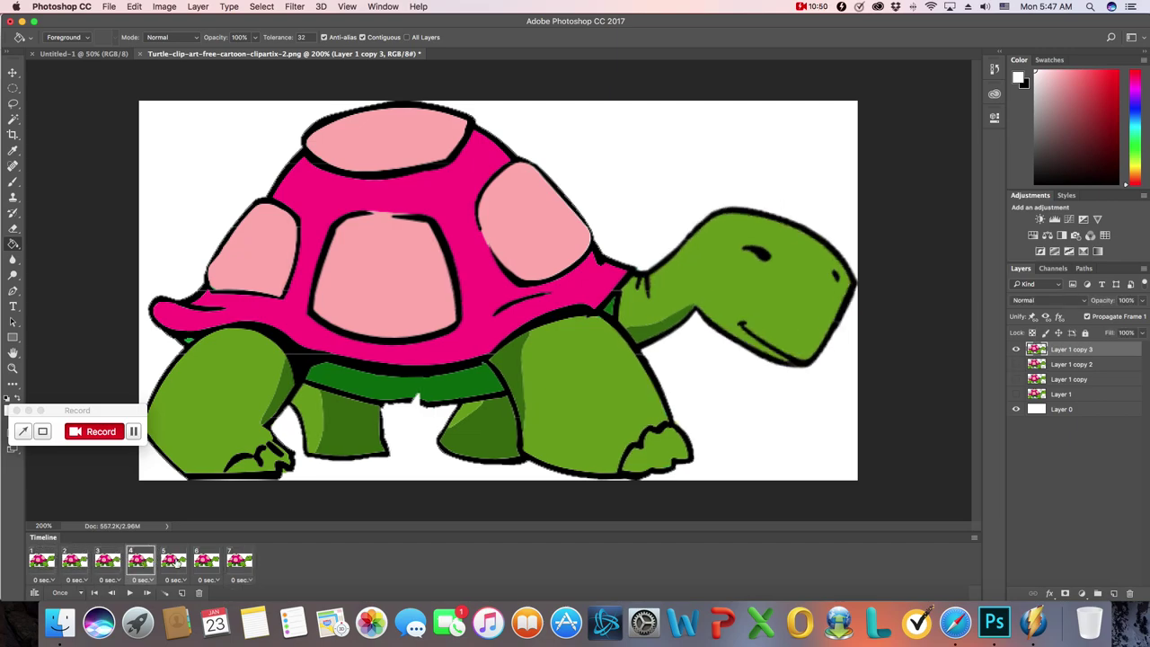
left_click(174, 561)
left_click(205, 562)
left_click(239, 562)
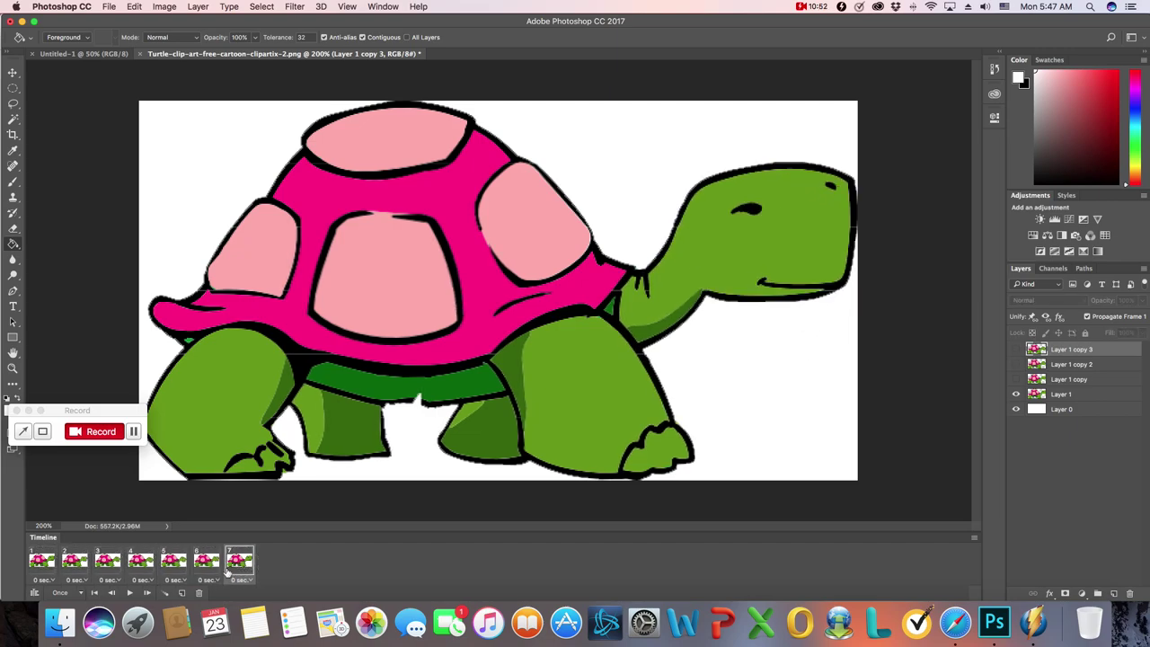
left_click(43, 566)
left_click(73, 563)
left_click(106, 560)
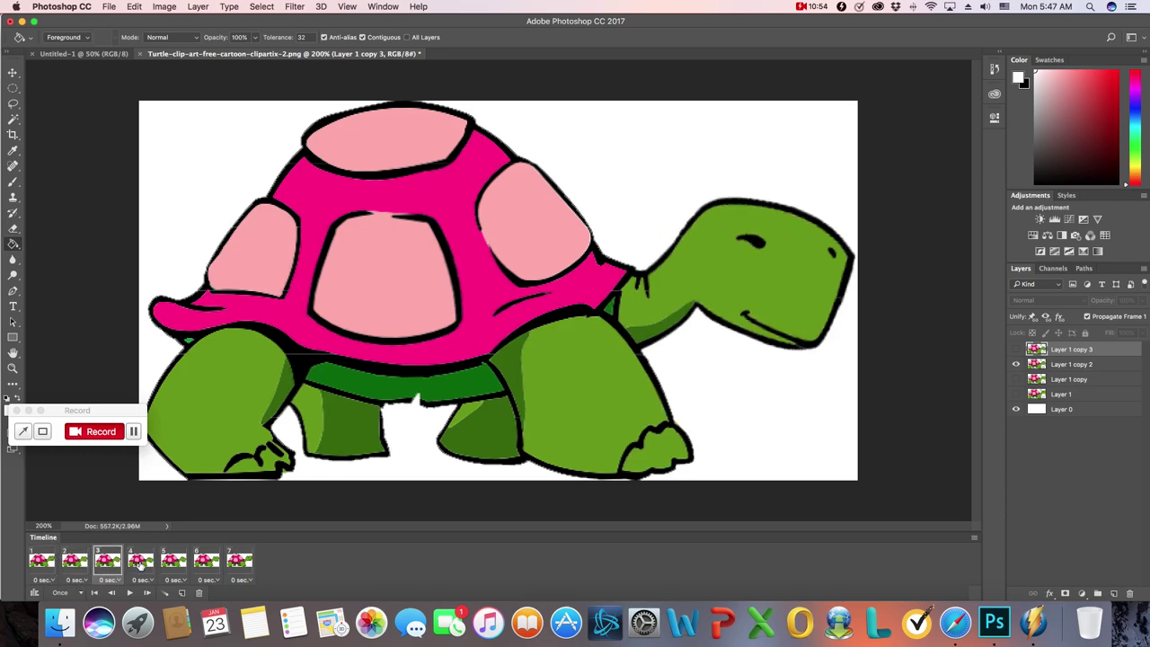
left_click(141, 561)
left_click(174, 560)
left_click(204, 562)
left_click(240, 562)
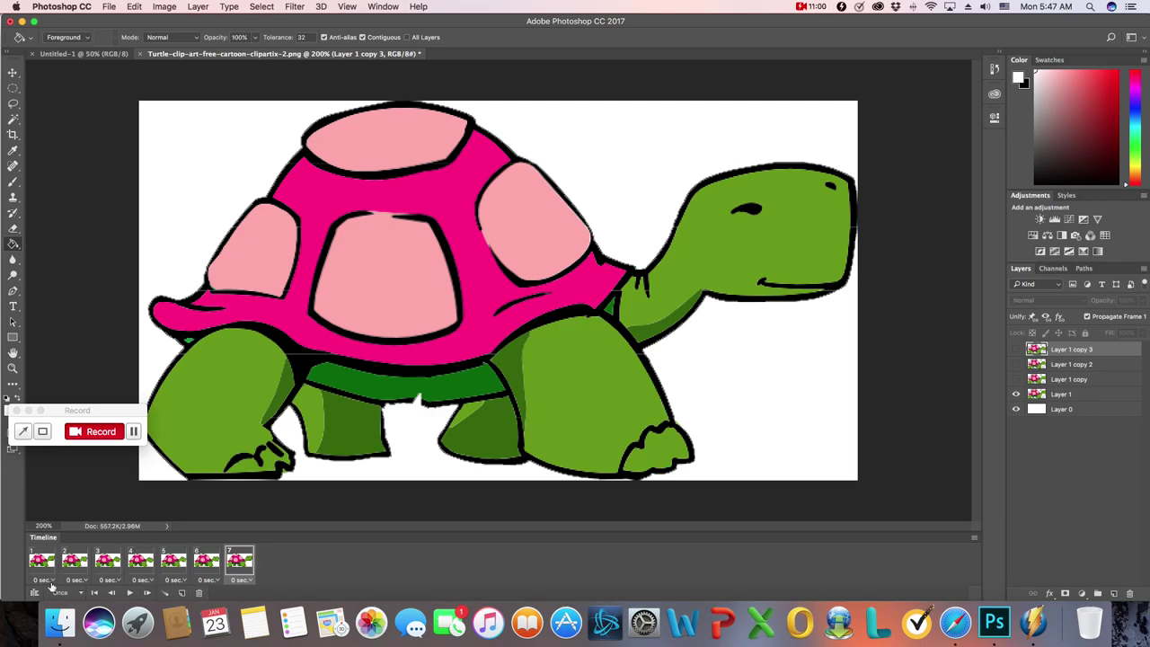
Play the animation a few times to preview the head movement.
left_click(129, 594)
left_click(128, 594)
left_click(129, 594)
Set the delay of frames 1 through 7 to 0.2 seconds each.
left_click(52, 583)
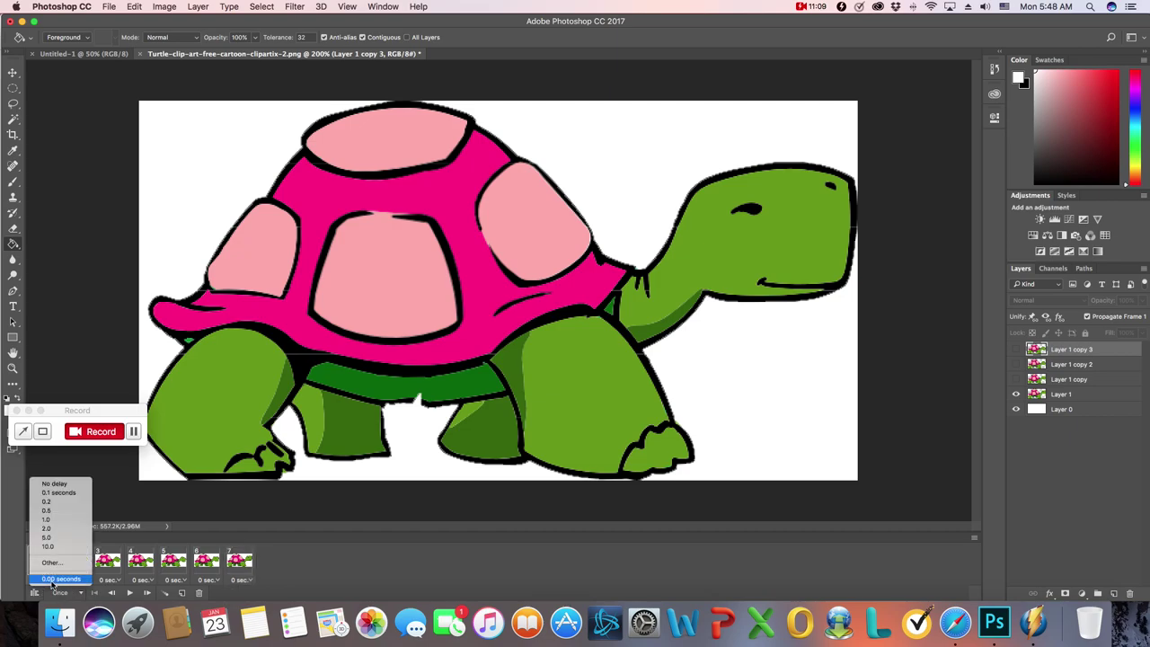
left_click(60, 501)
left_click(89, 581)
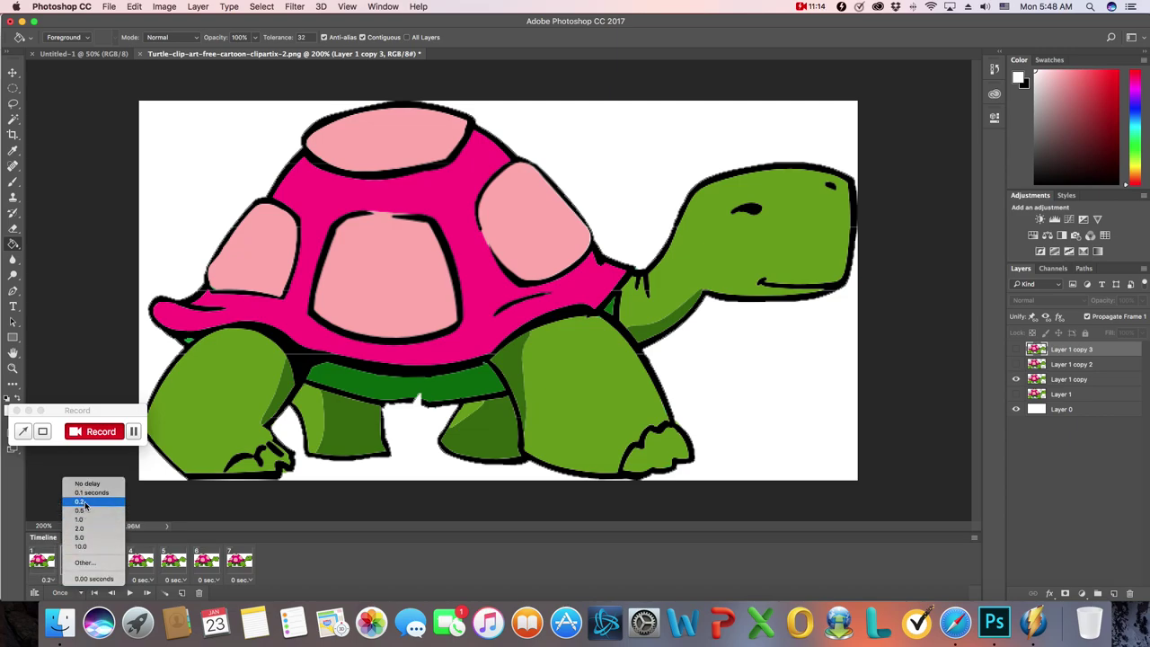
left_click(79, 501)
left_click(112, 581)
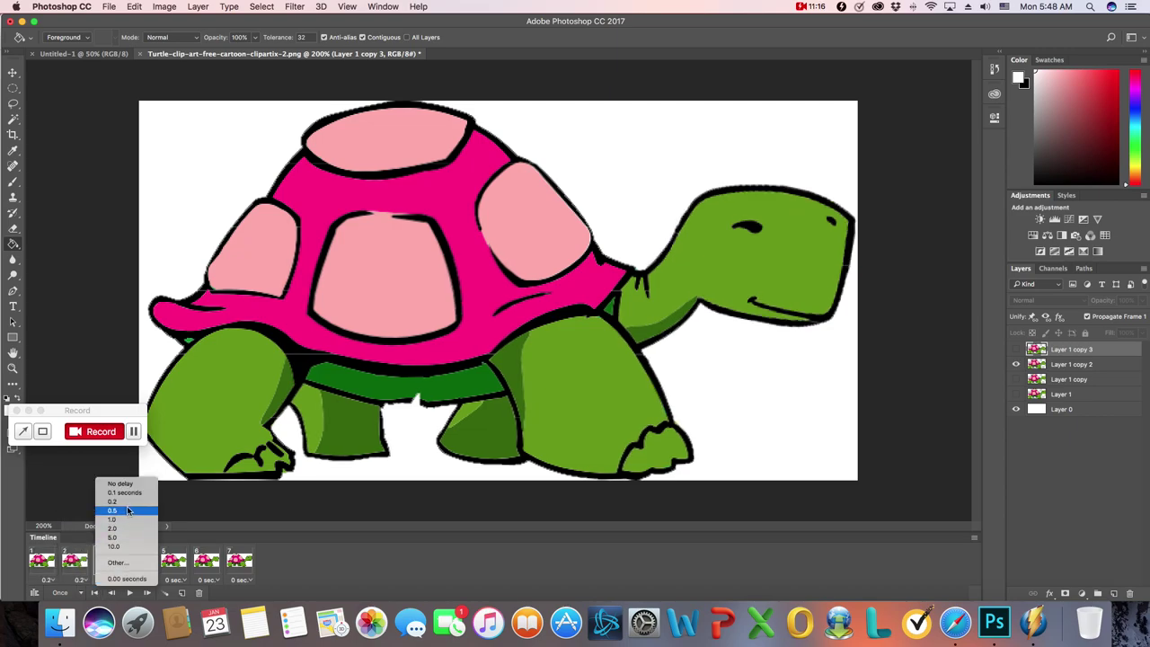
left_click(130, 501)
left_click(146, 581)
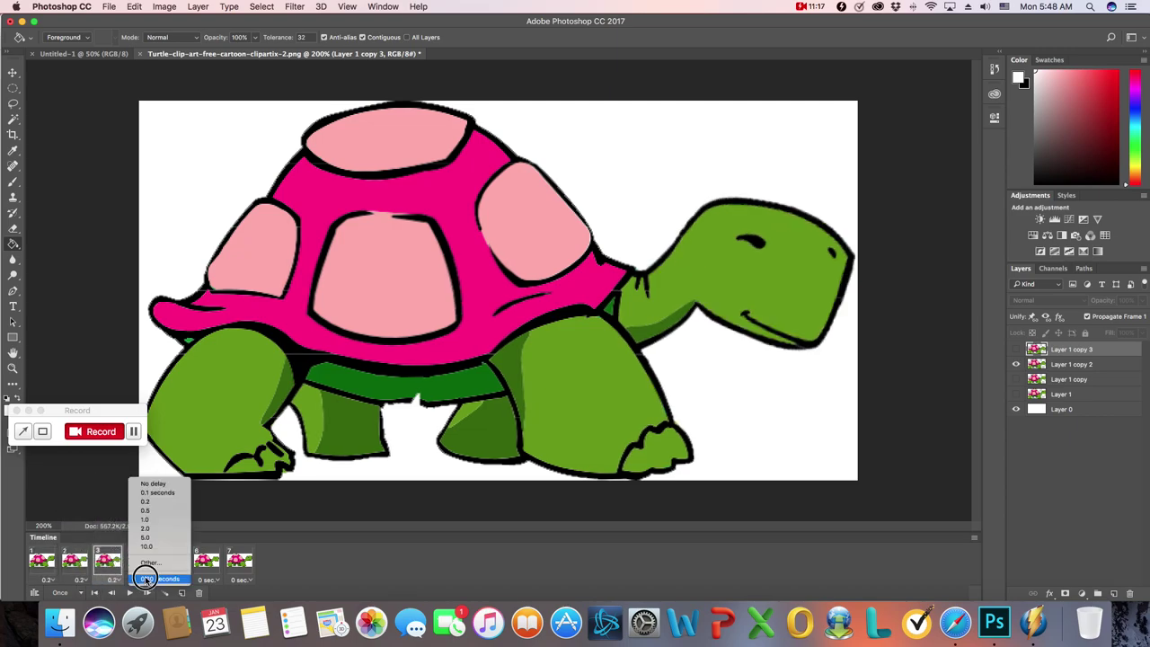
left_click(153, 501)
left_click(178, 581)
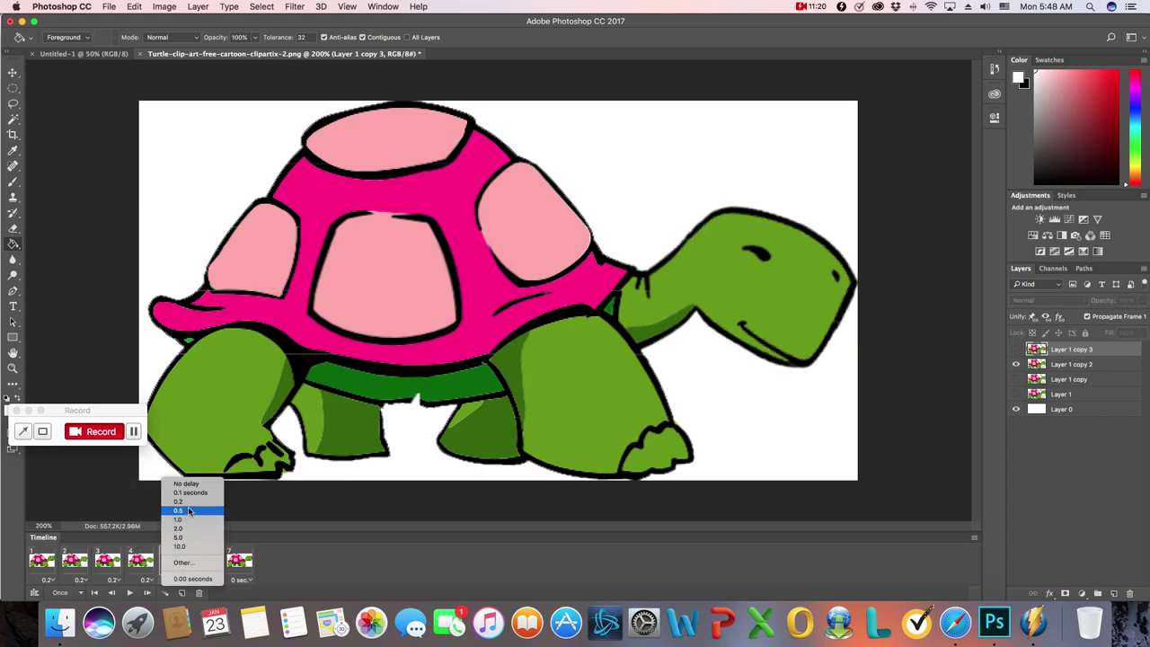
left_click(188, 501)
left_click(212, 581)
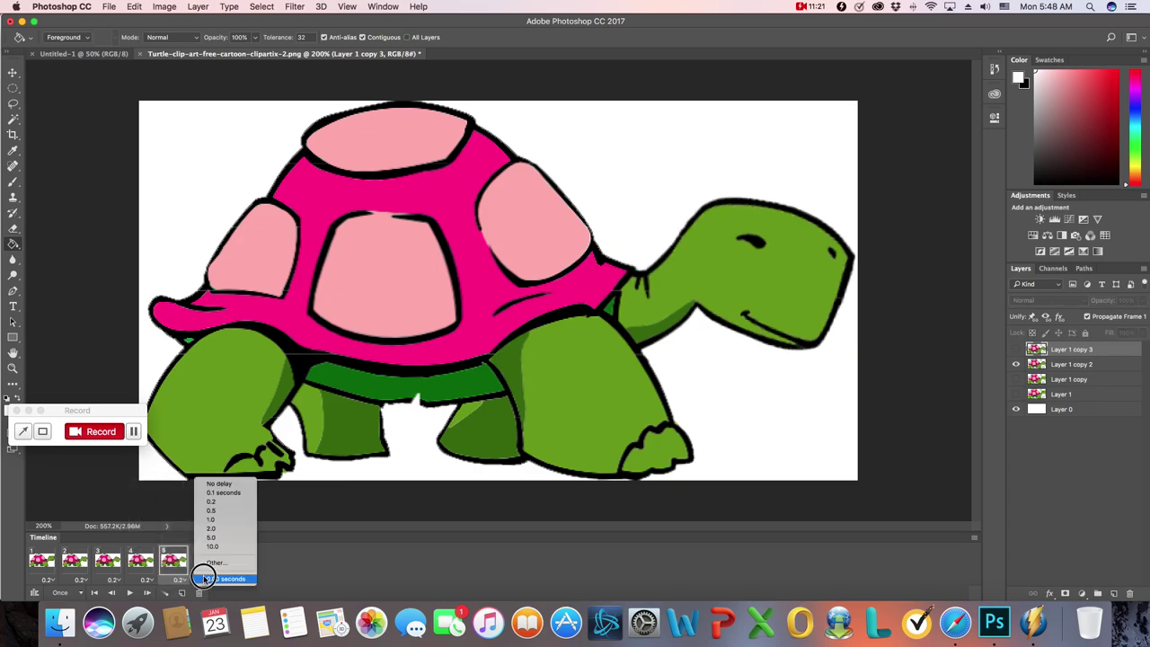
left_click(211, 501)
left_click(245, 582)
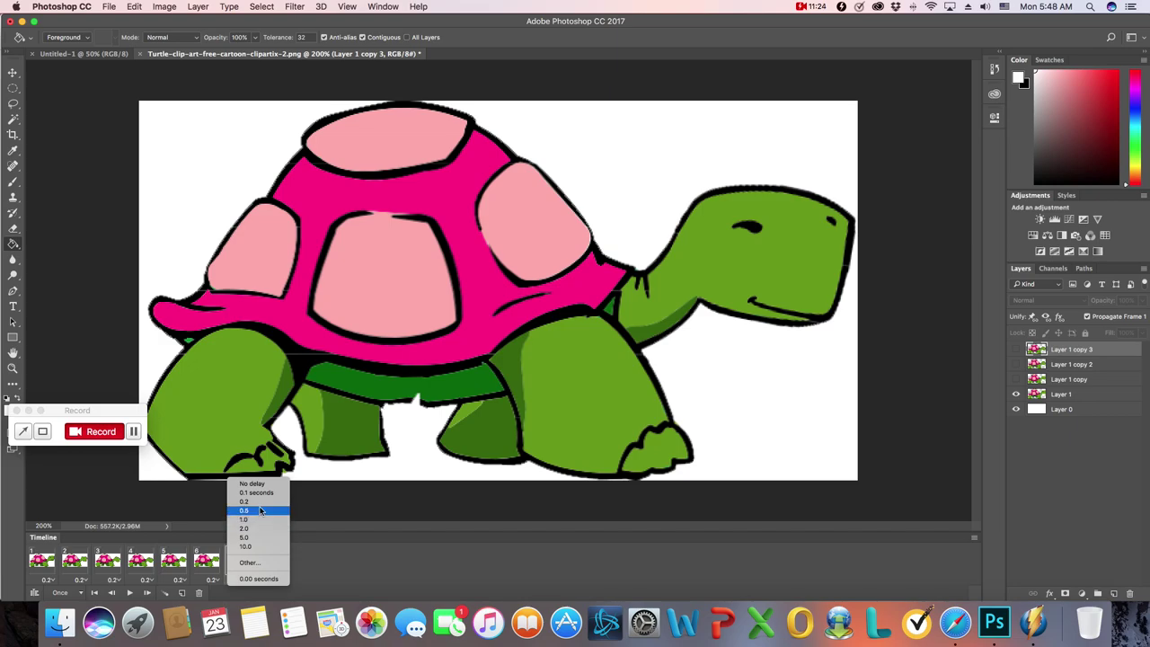
left_click(262, 502)
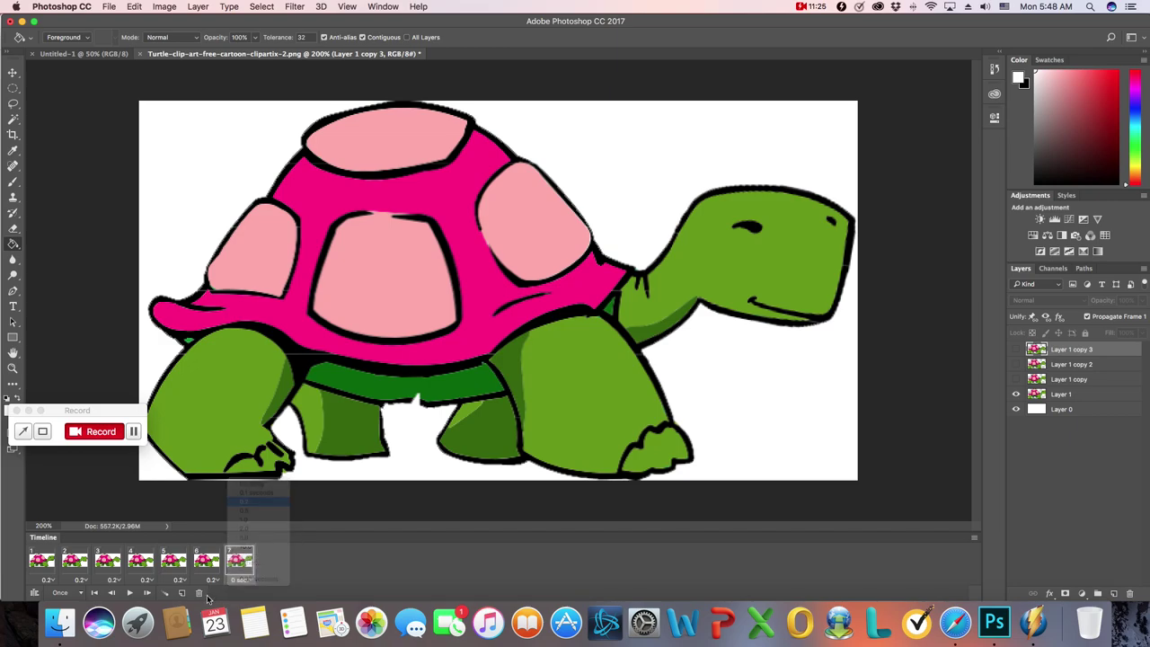
Change looping from Once to Forever, then play and stop the animation twice.
left_click(81, 595)
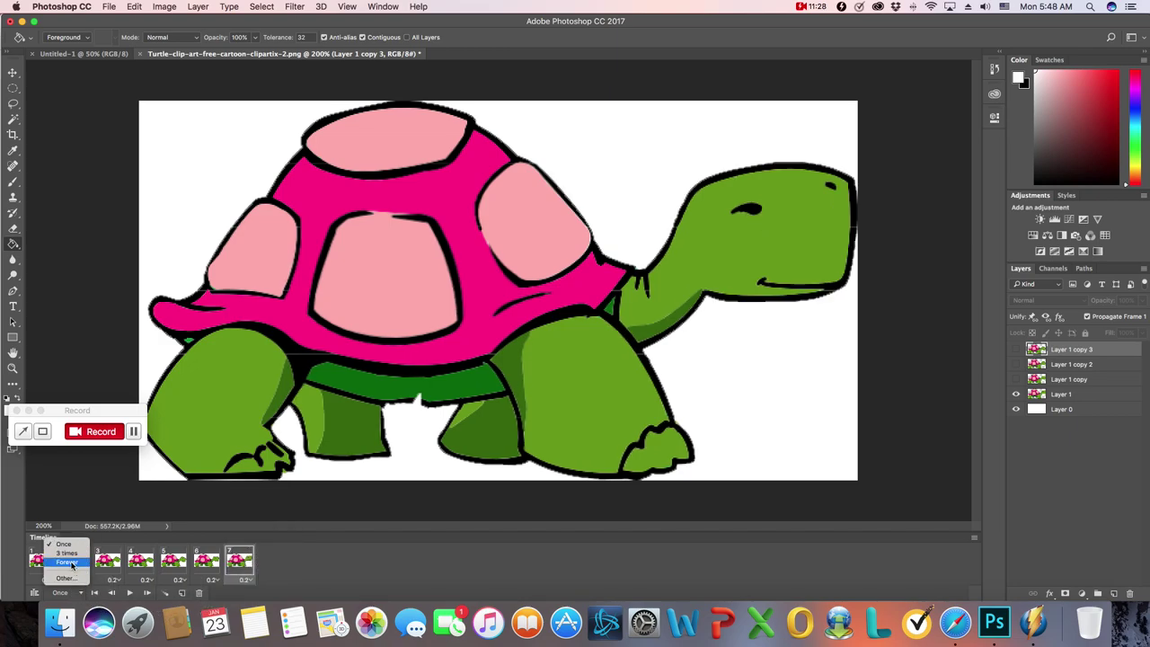
left_click(72, 564)
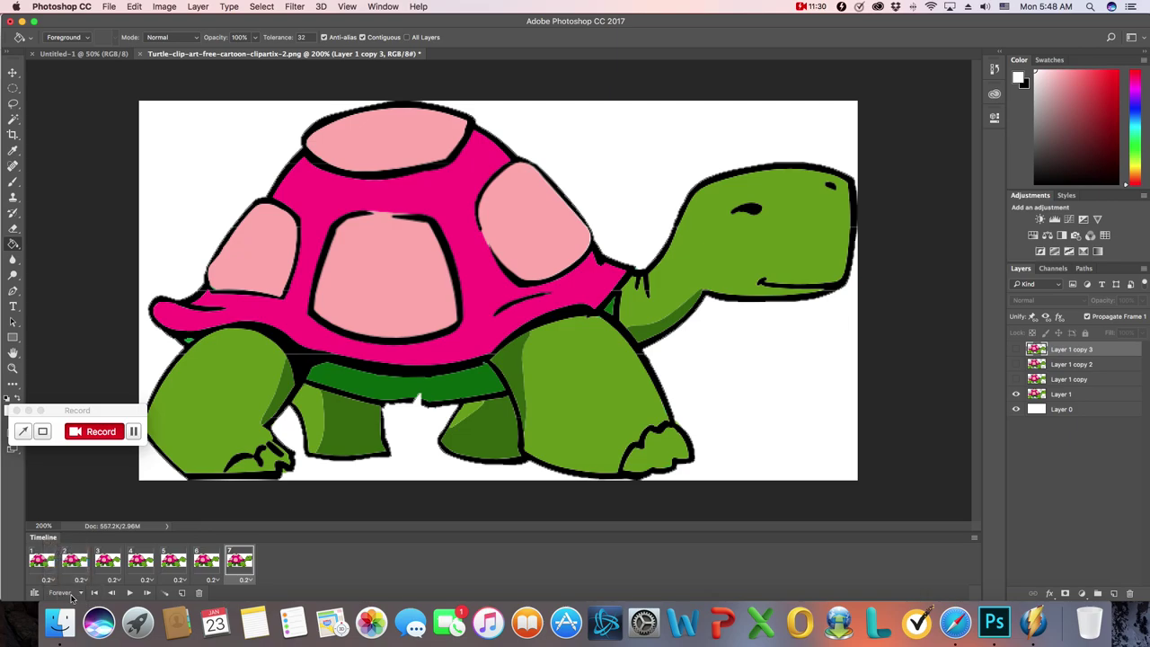
left_click(131, 593)
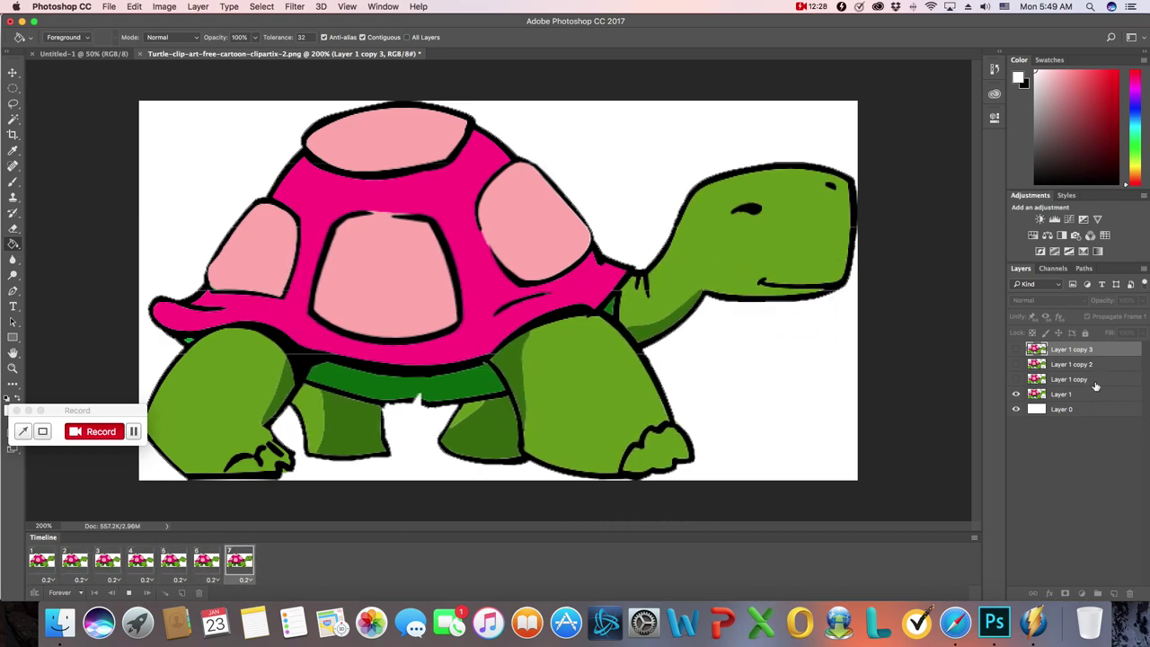
left_click(130, 594)
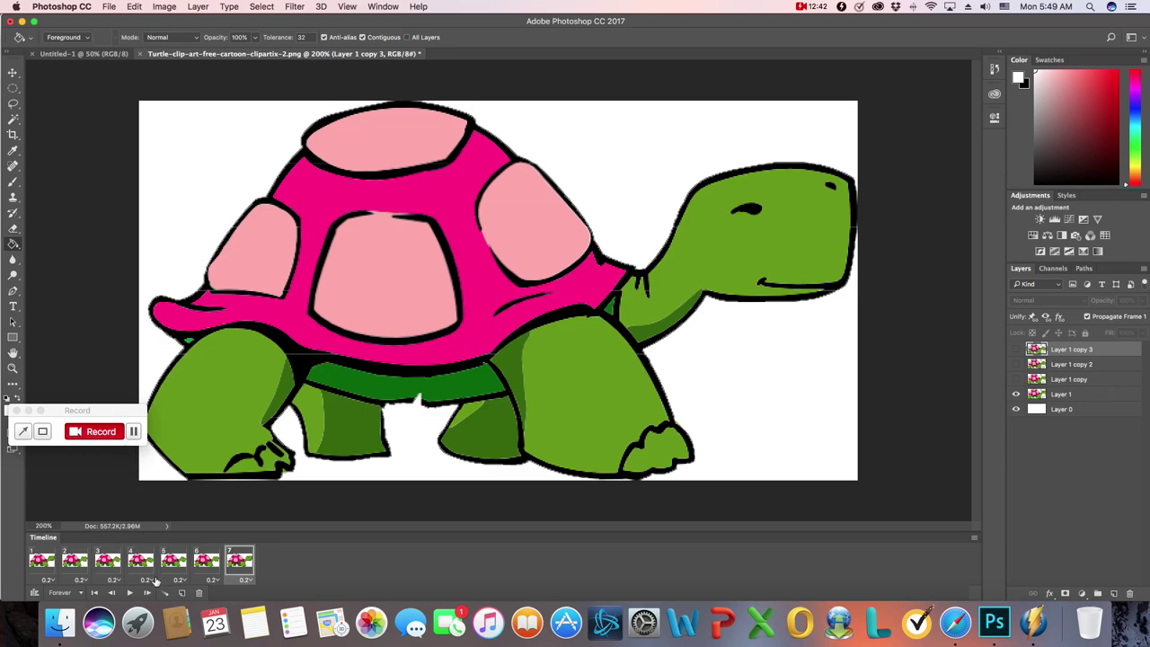
left_click(131, 596)
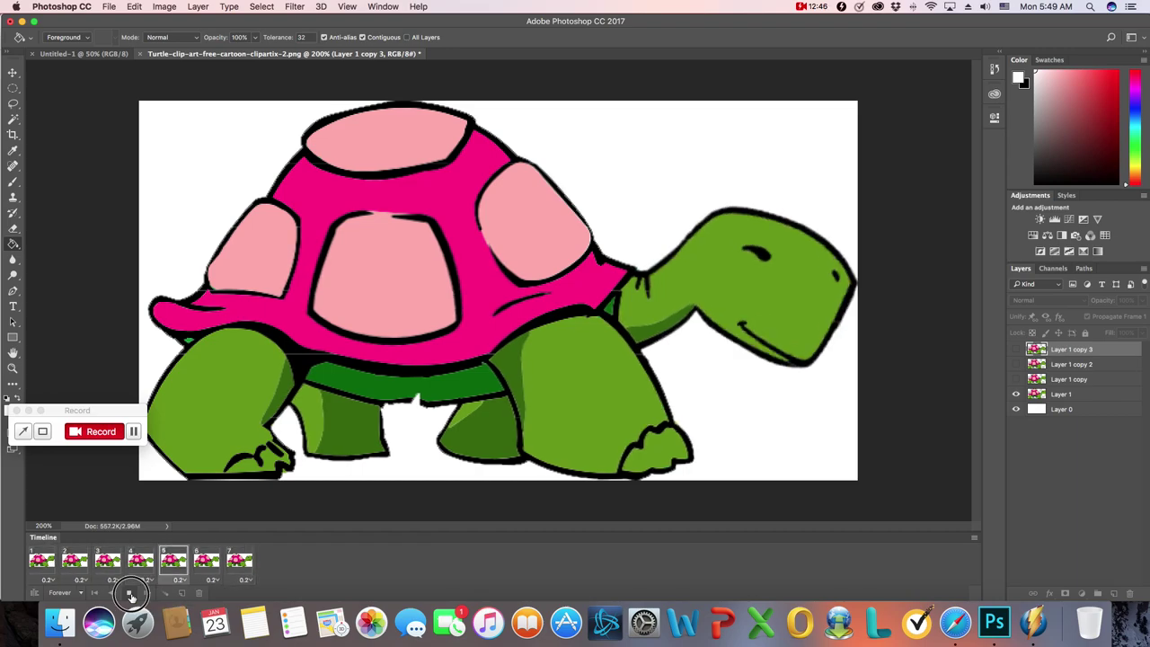
key("space")
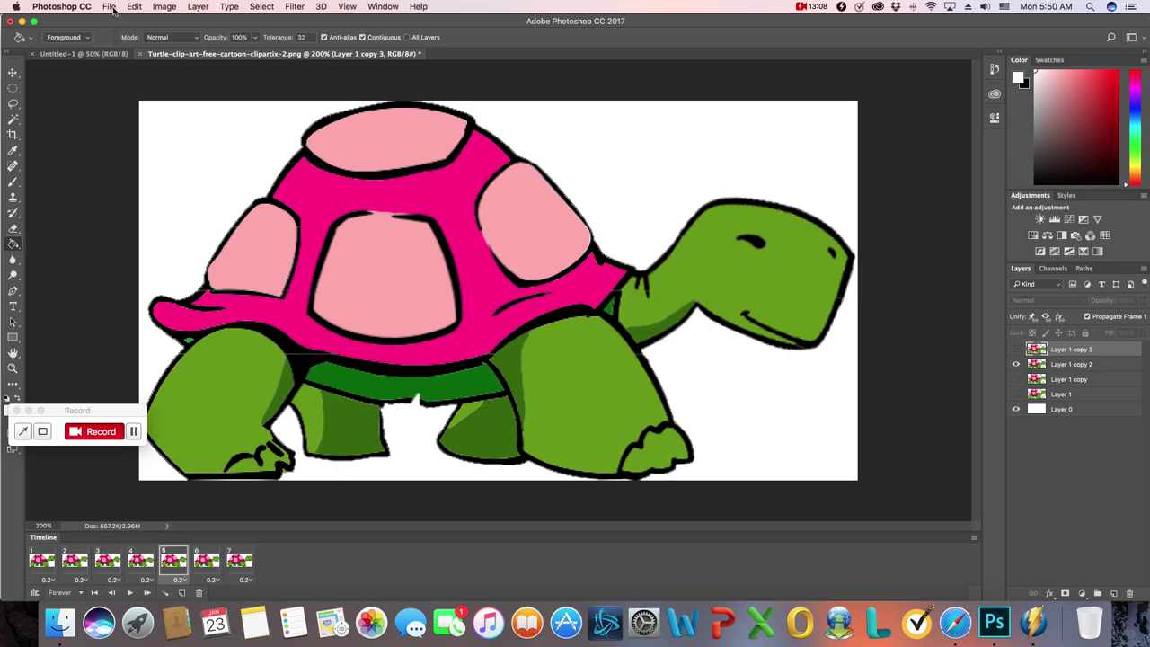
Export the animation with Save for Web (Legacy) as a GIF saved to the Desktop.
left_click(110, 8)
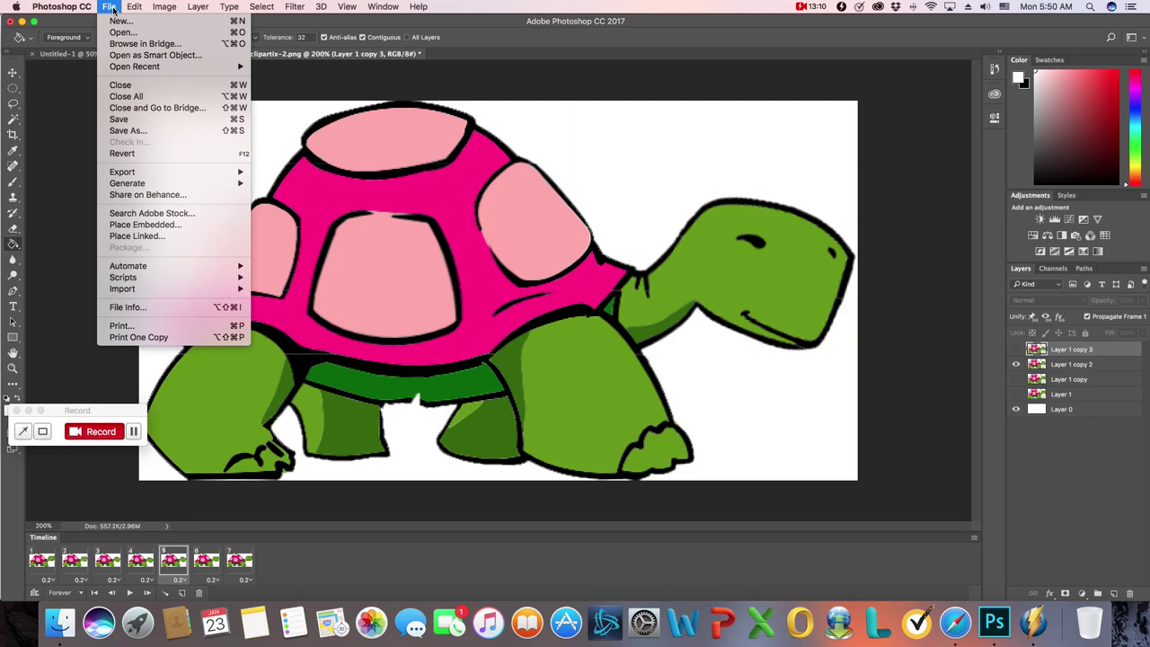
mouse_move(133, 177)
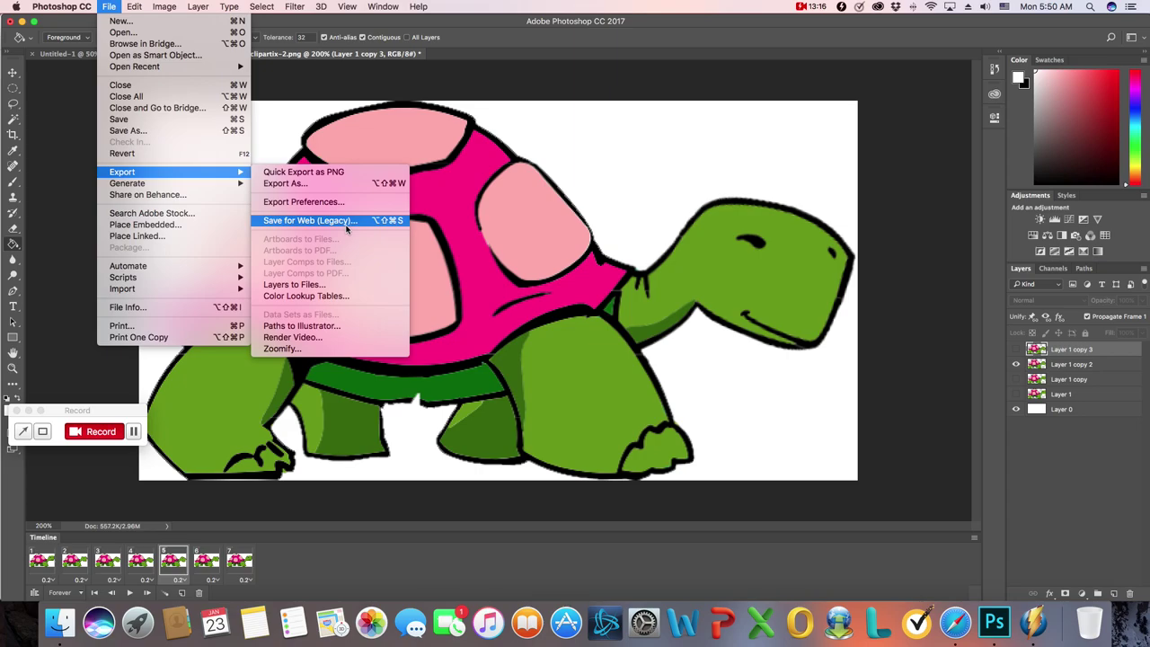
left_click(346, 227)
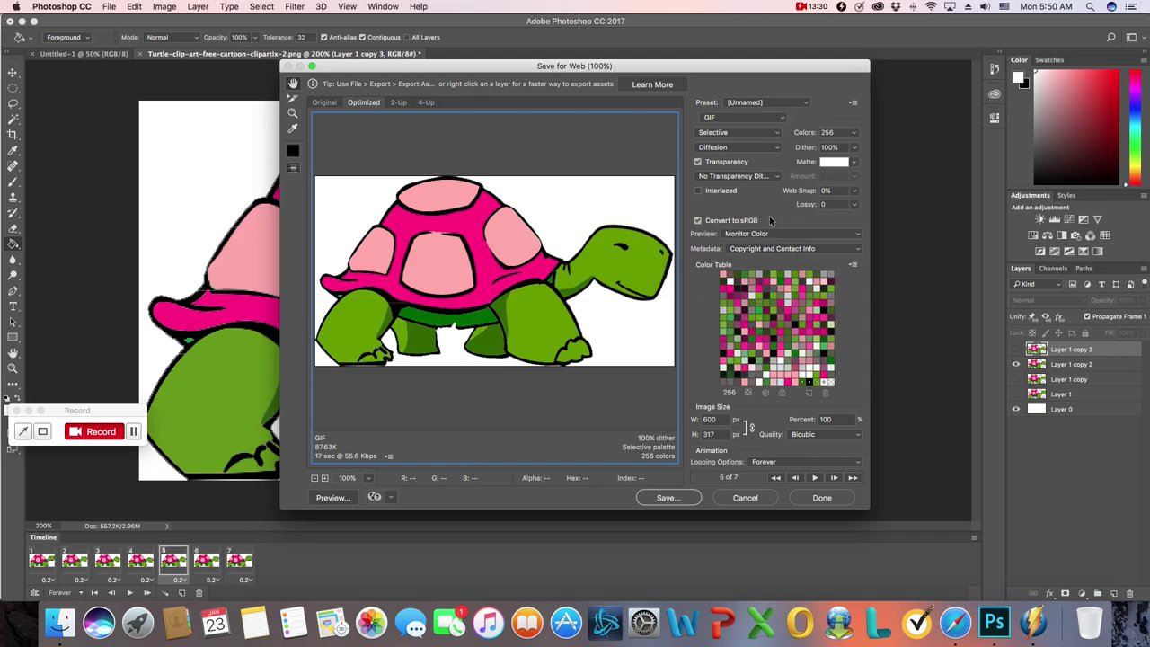
left_click(667, 498)
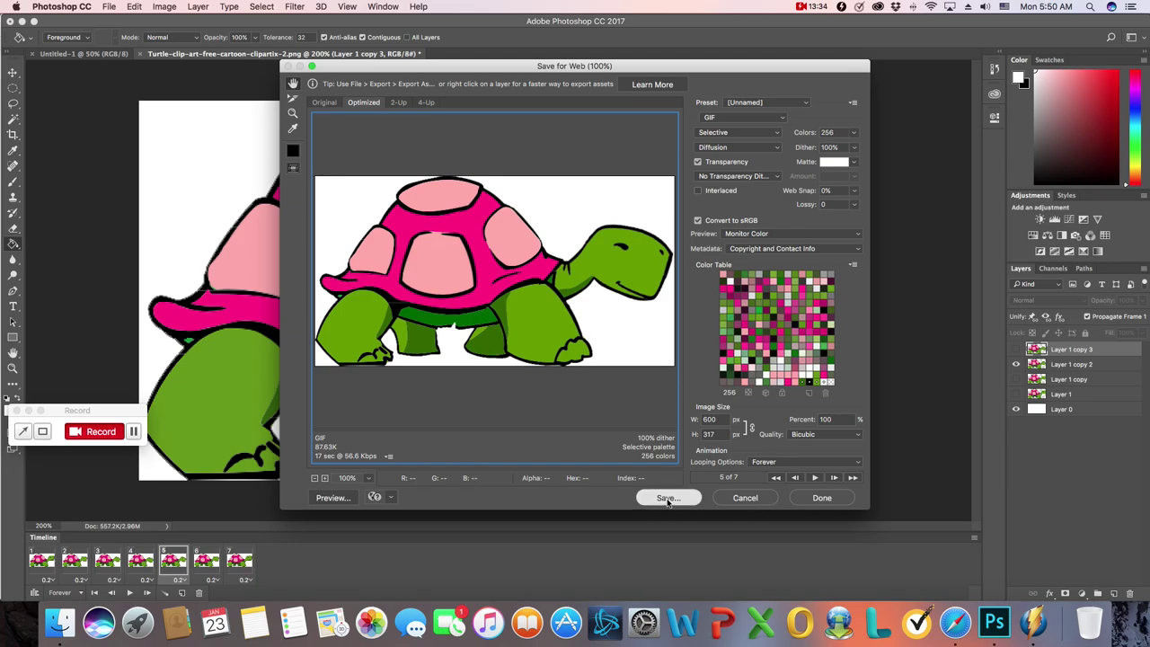
left_click(467, 172)
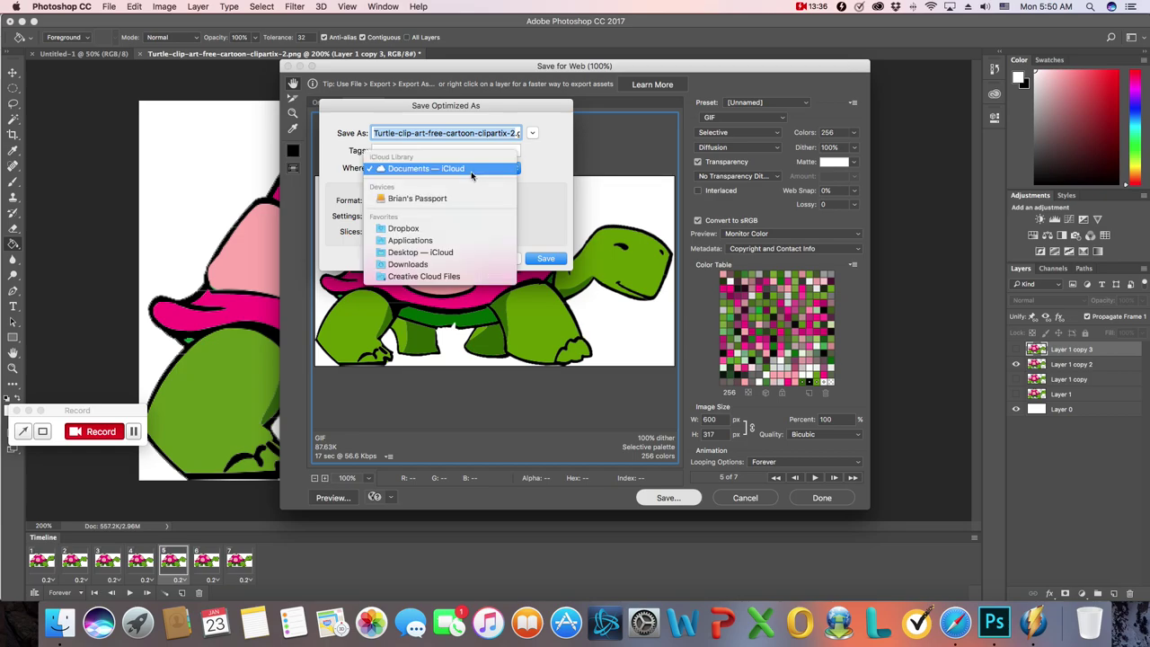
left_click(454, 252)
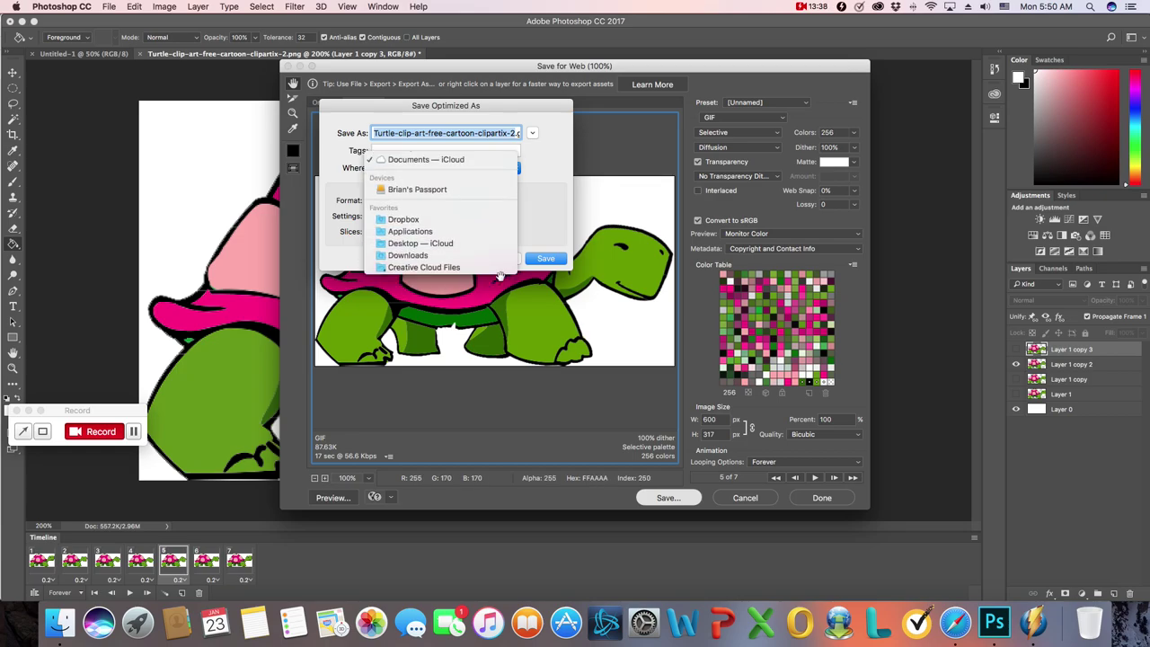
left_click(549, 259)
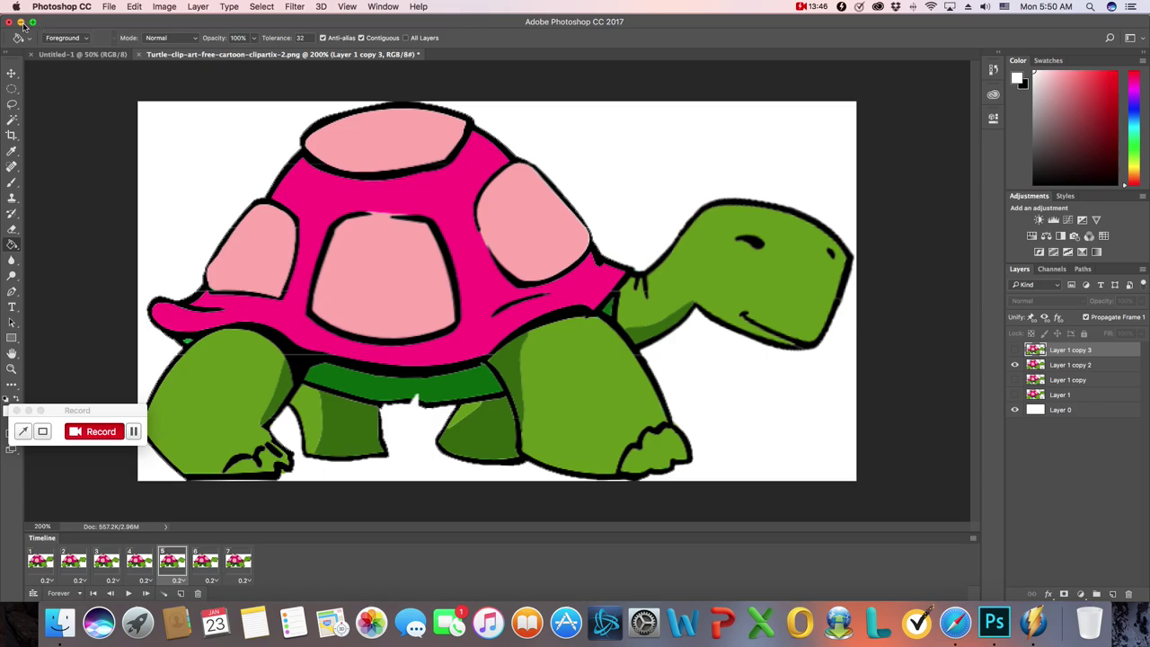
Minimize Photoshop and drop the turtle GIF from the desktop onto Safari in the Dock.
left_click(20, 20)
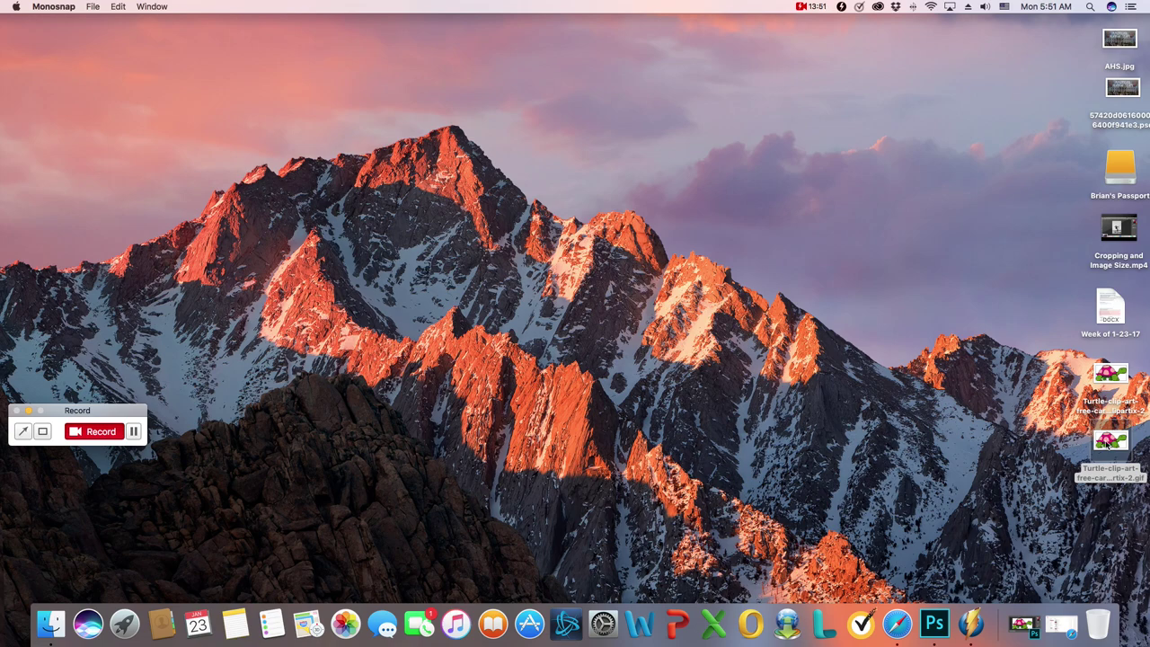
left_click_drag(1110, 441, 899, 621)
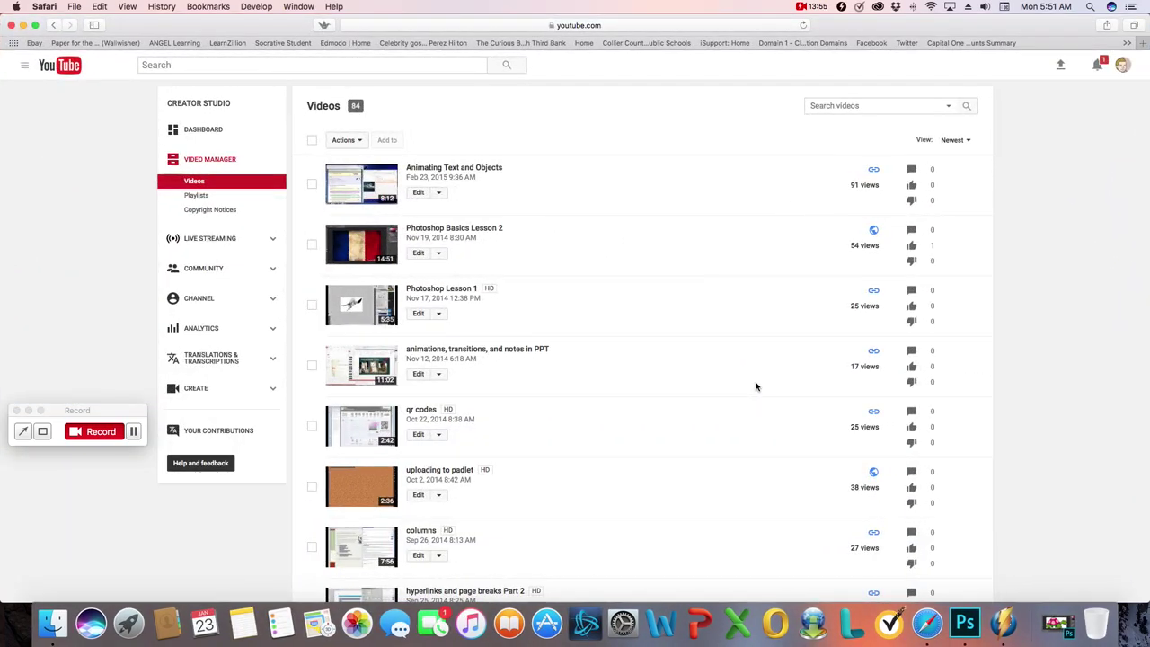